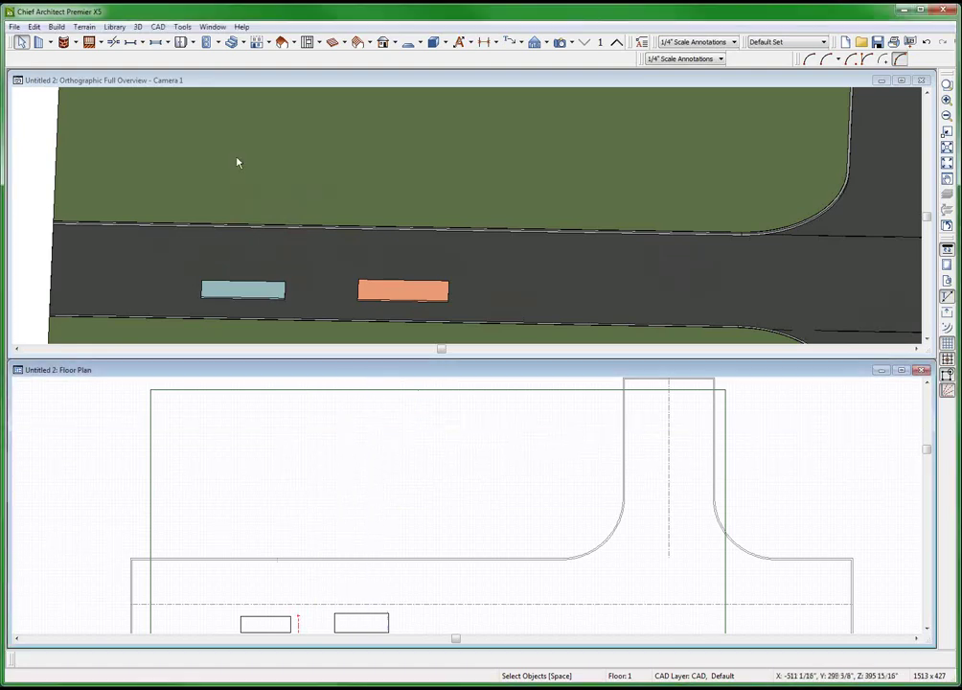
Zoom the 3D overview in on the road intersection and its two vehicles, then activate the floor plan.
click(346, 176)
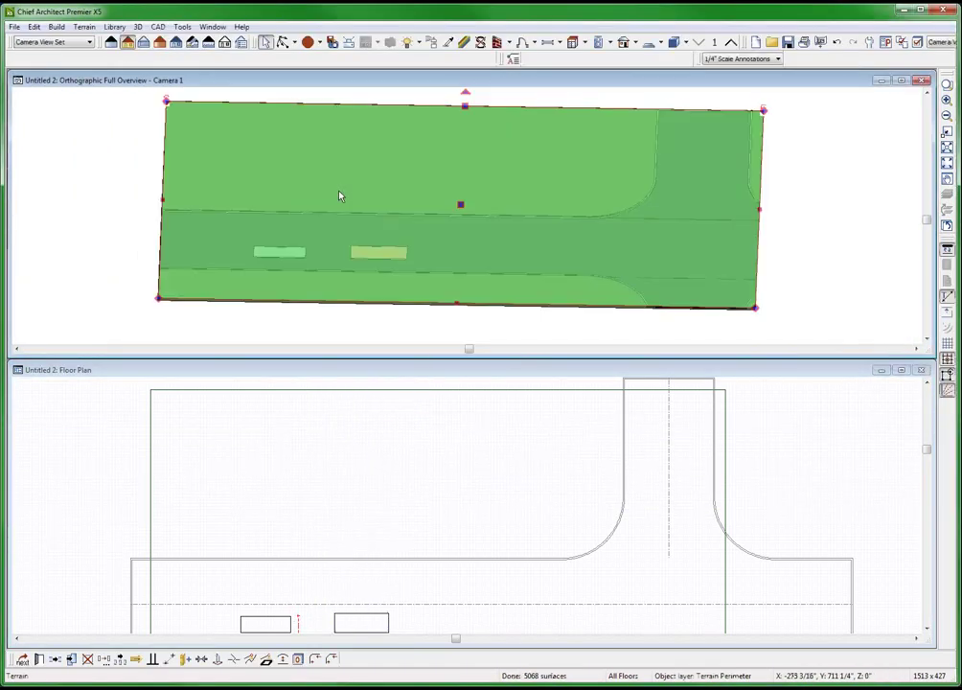
scroll(322, 214, up, 3)
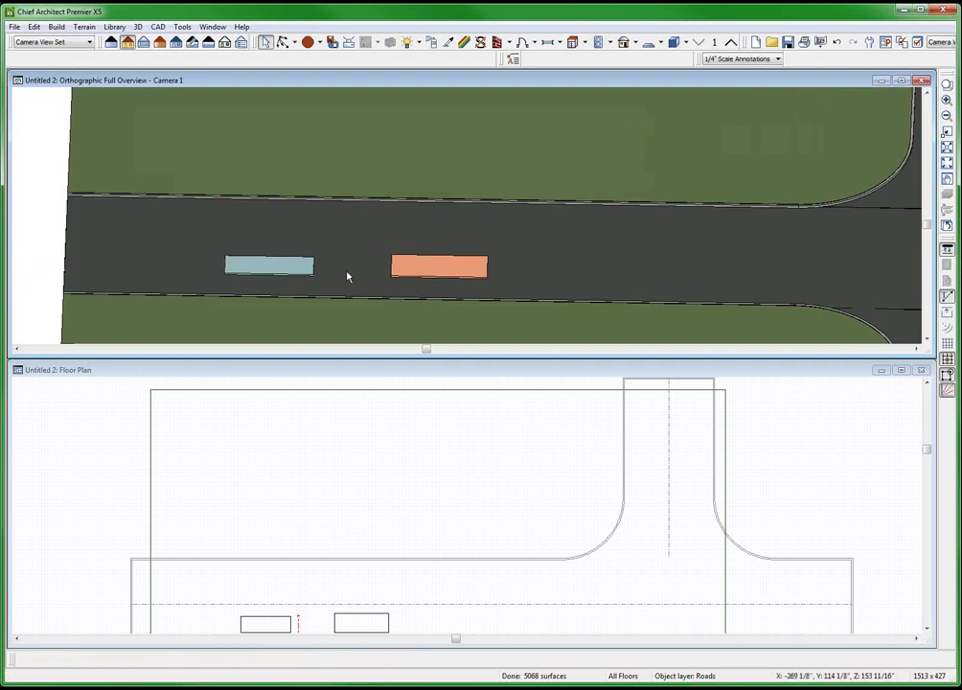
scroll(293, 283, up, 1)
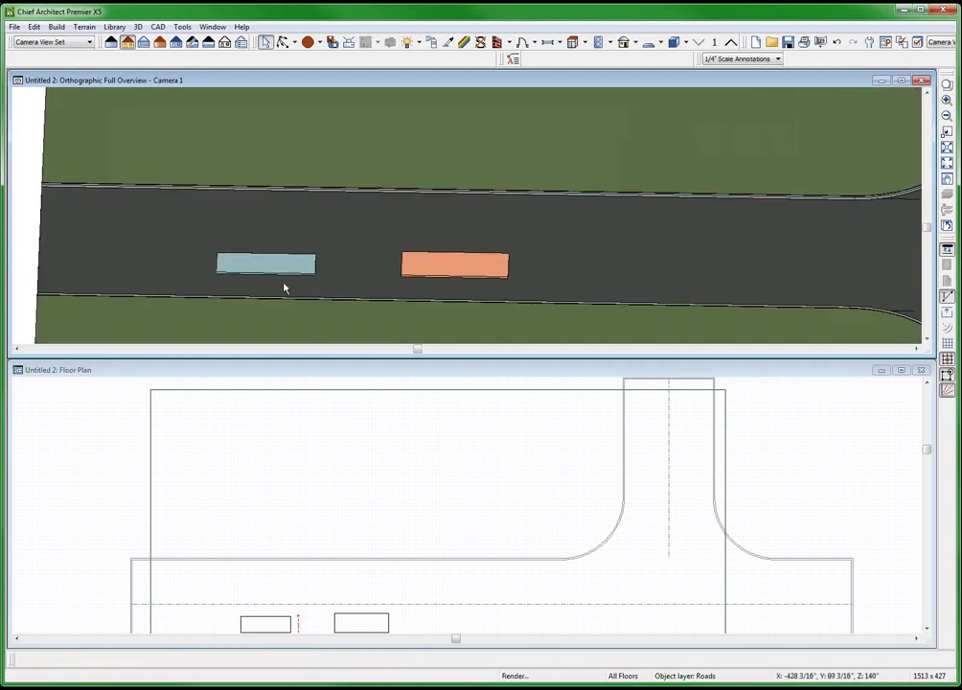
scroll(278, 274, up, 1)
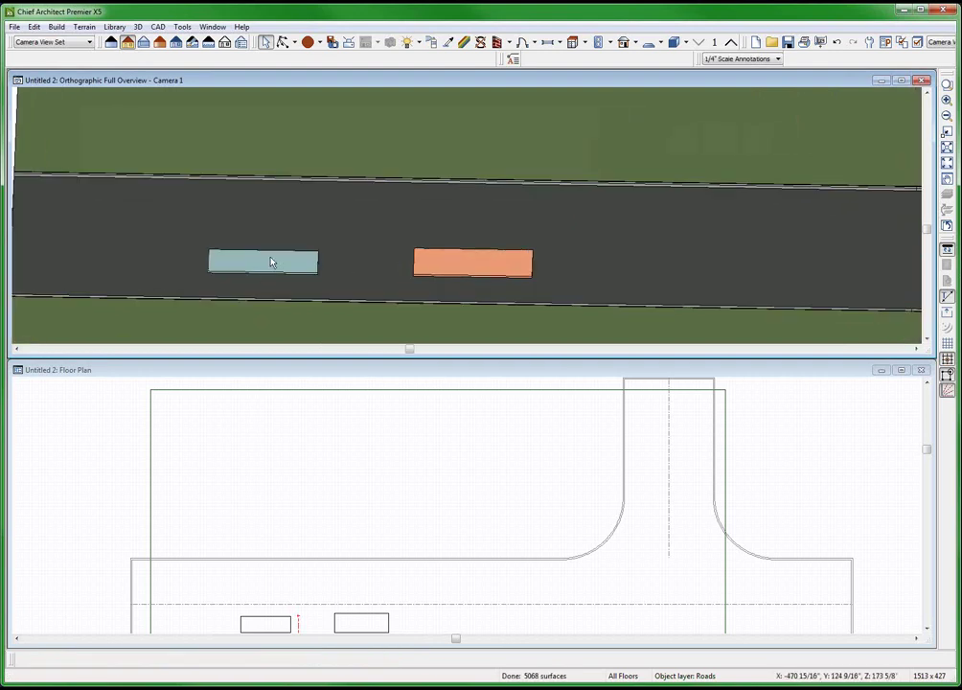
click(376, 495)
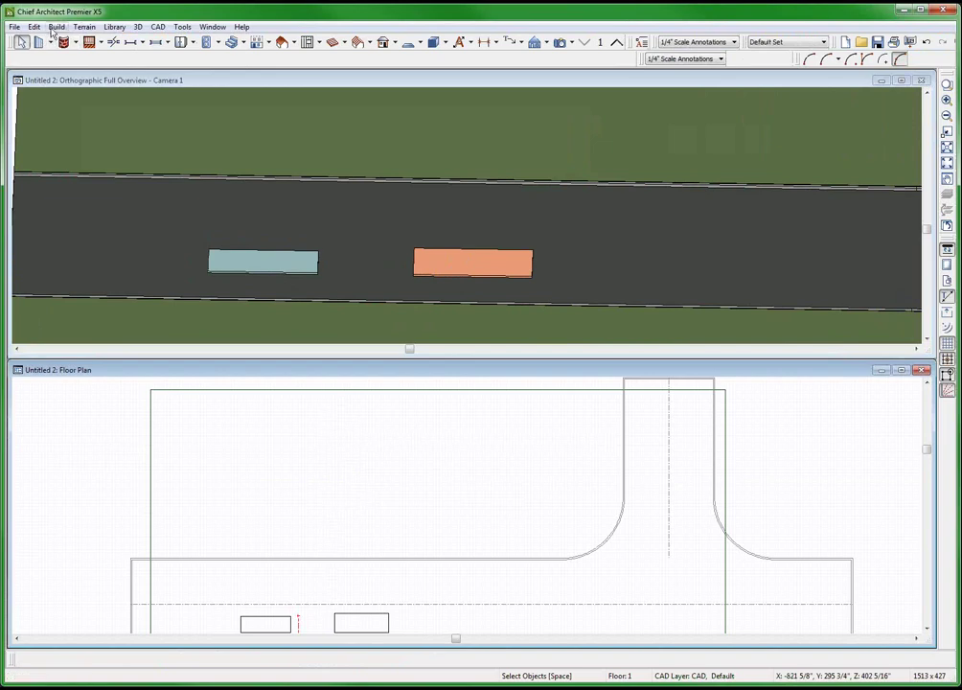
Draw two straight driveways up from the road, one on the left and one further right.
click(85, 26)
mouse_move(102, 225)
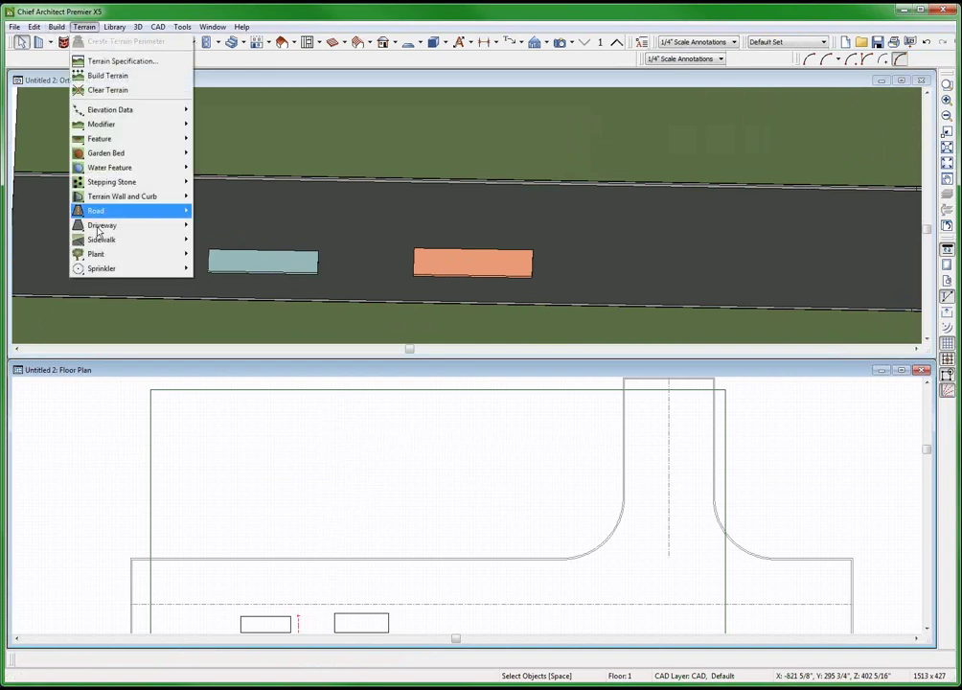
click(232, 224)
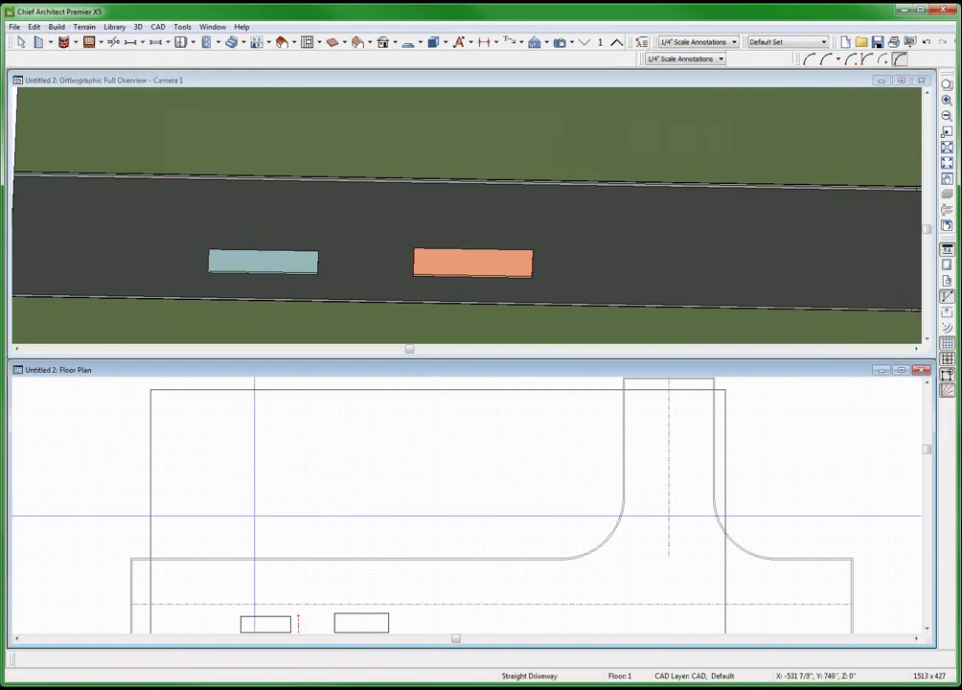
drag(199, 557, 246, 413)
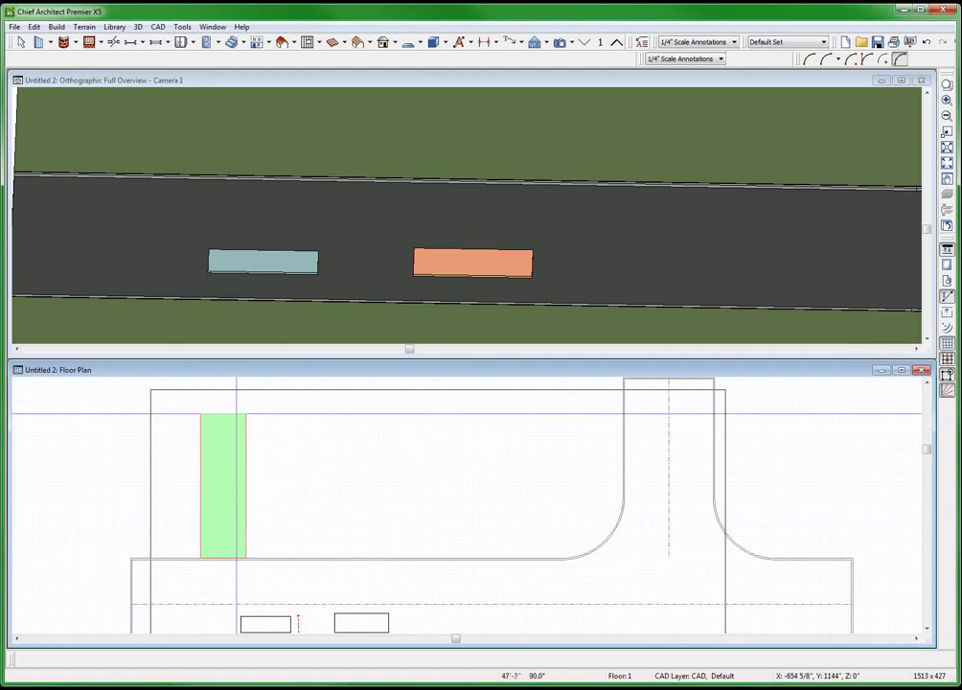
drag(448, 557, 447, 417)
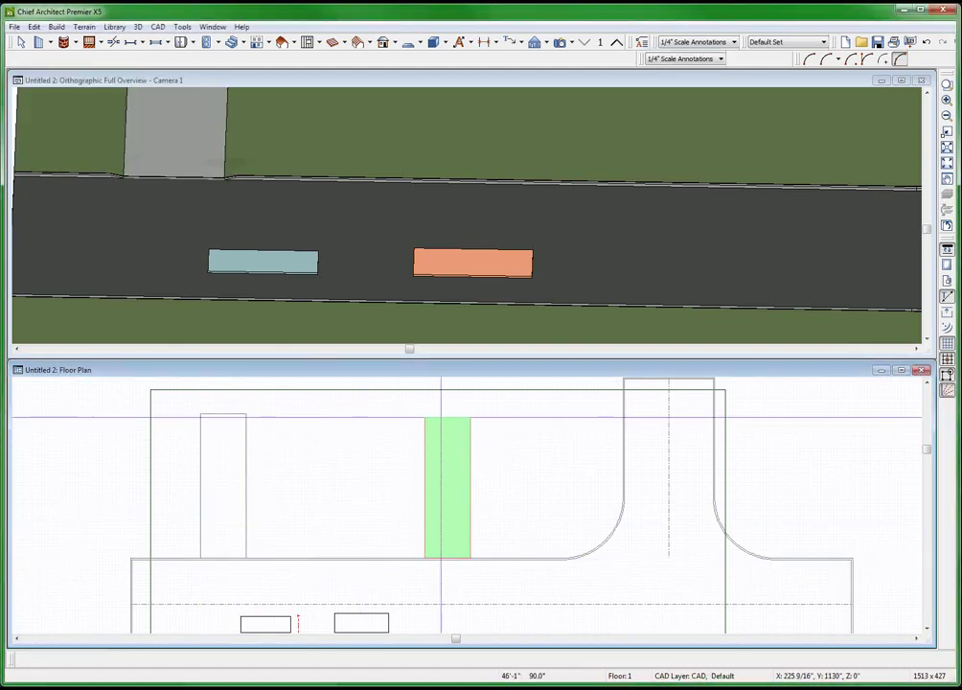
Set the left driveway's width and give the right driveway a narrower width.
click(233, 496)
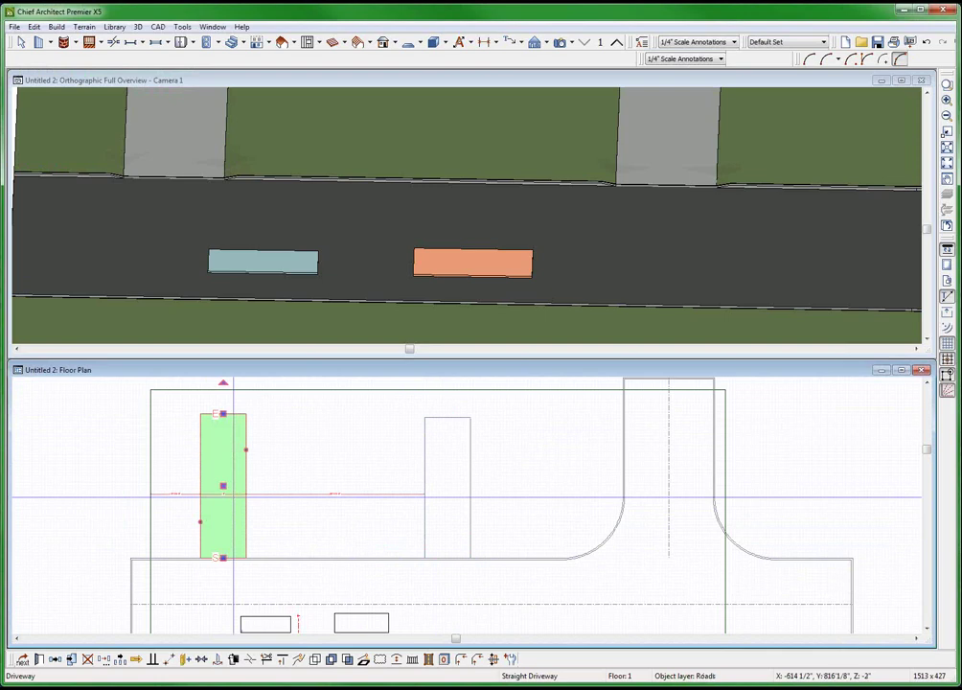
double_click(233, 495)
text(16)
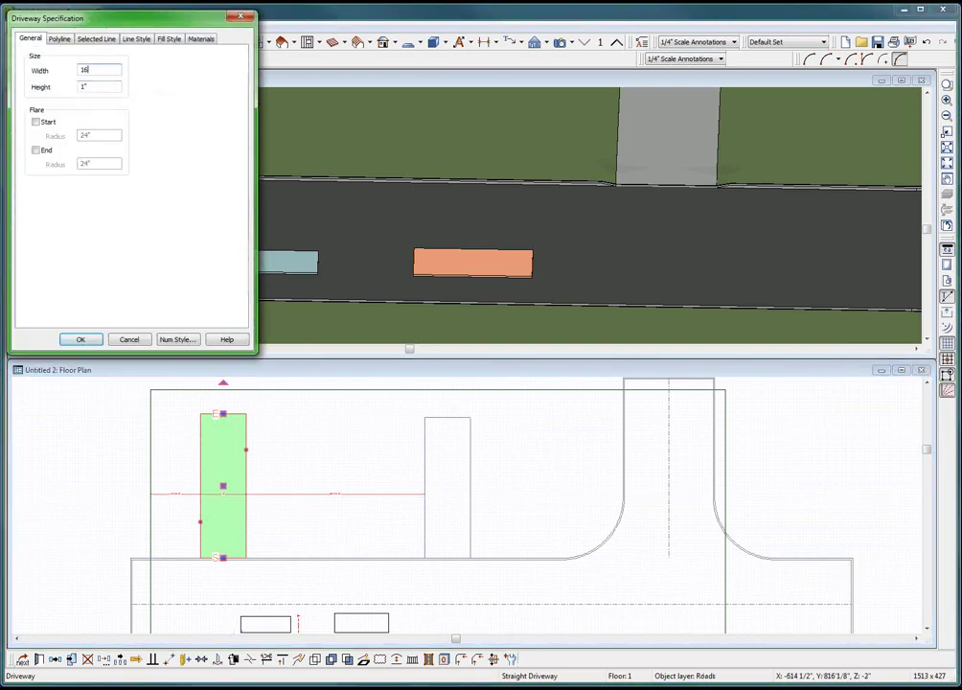
key(Return)
click(446, 481)
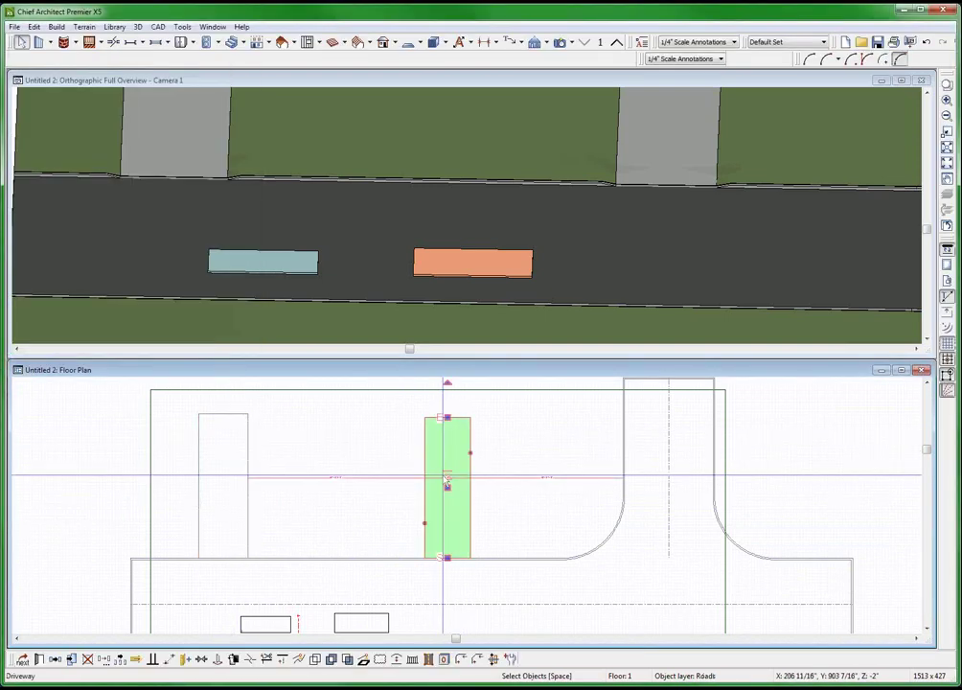
double_click(447, 481)
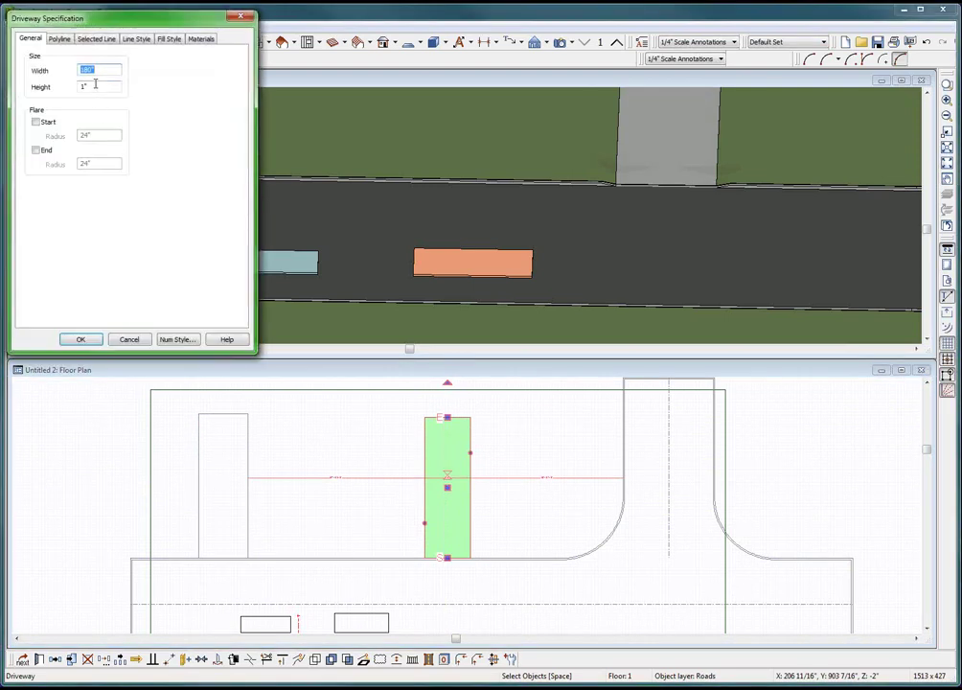
key(Return)
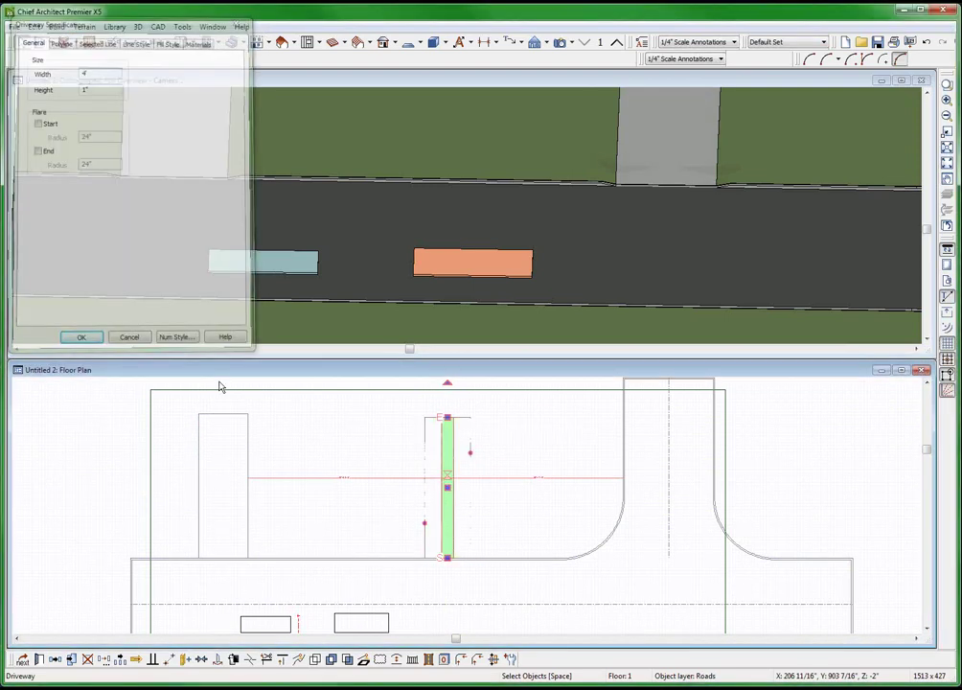
Enable Start flare on both driveways where they meet the road.
click(239, 481)
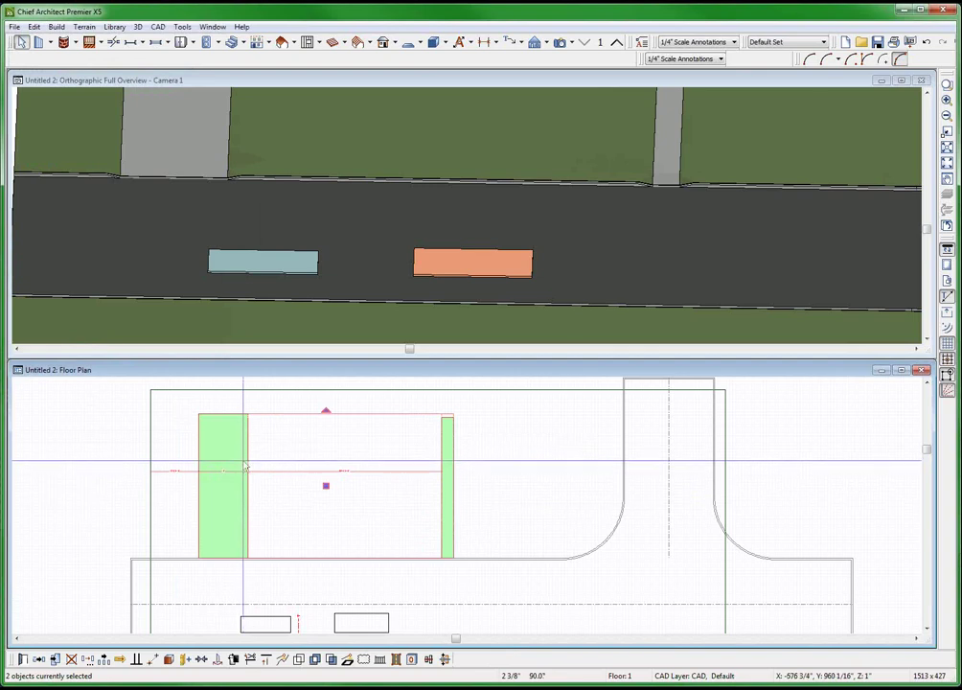
double_click(240, 481)
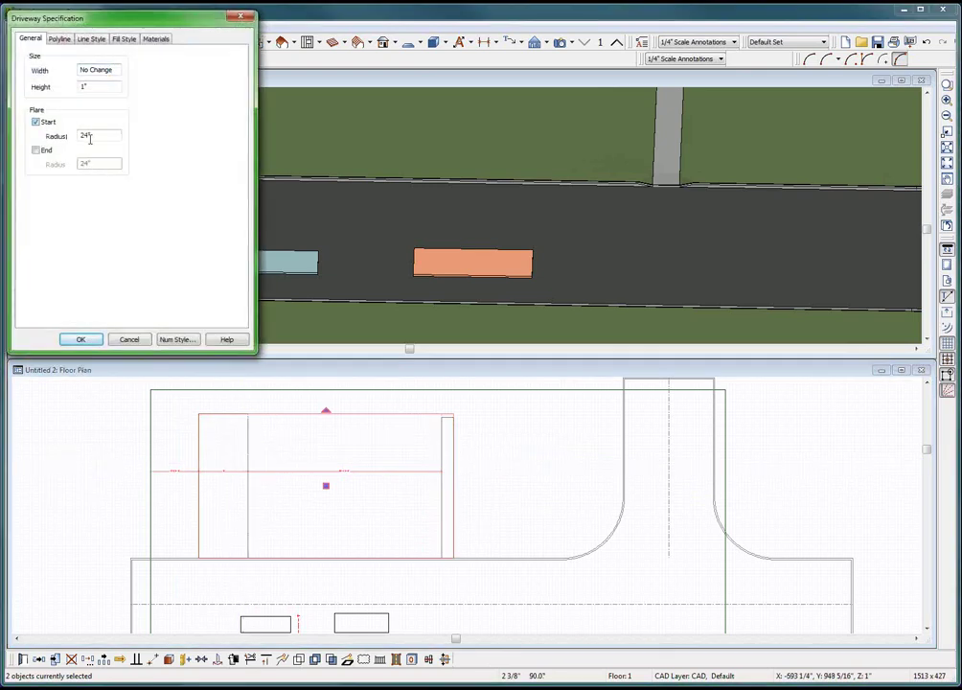
key(Return)
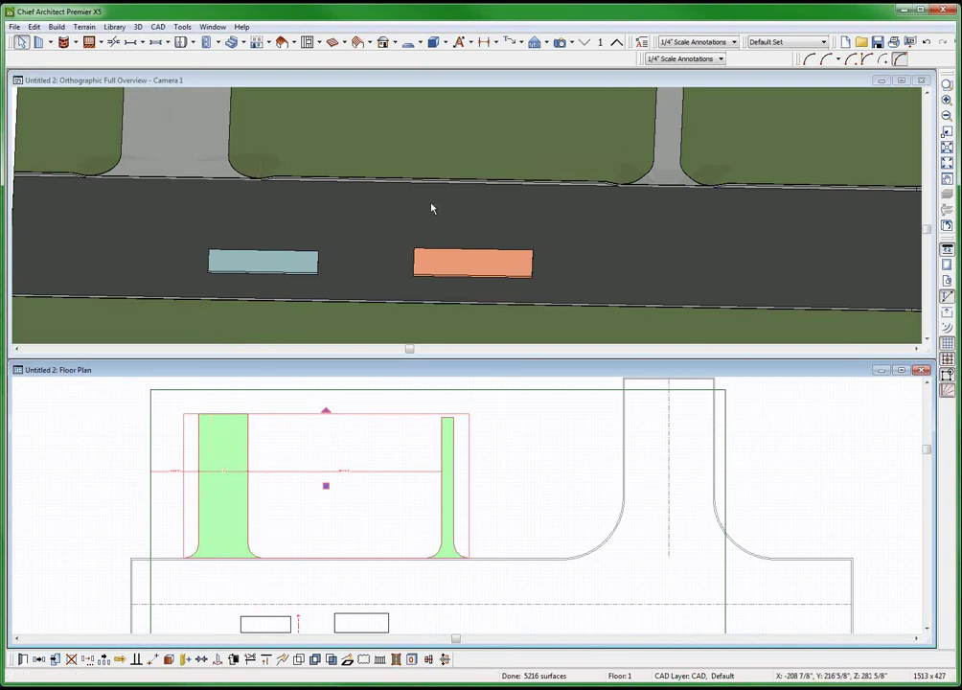
Sample the left vehicle's pale blue Dew and paint both driveways with it in 3D.
click(291, 230)
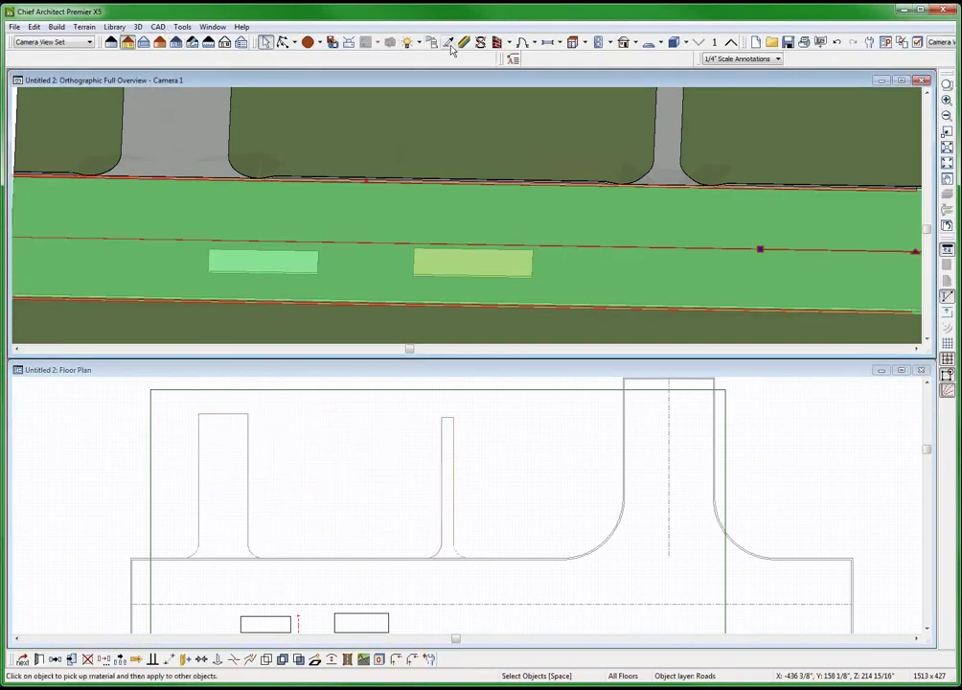
click(457, 43)
click(267, 257)
click(198, 122)
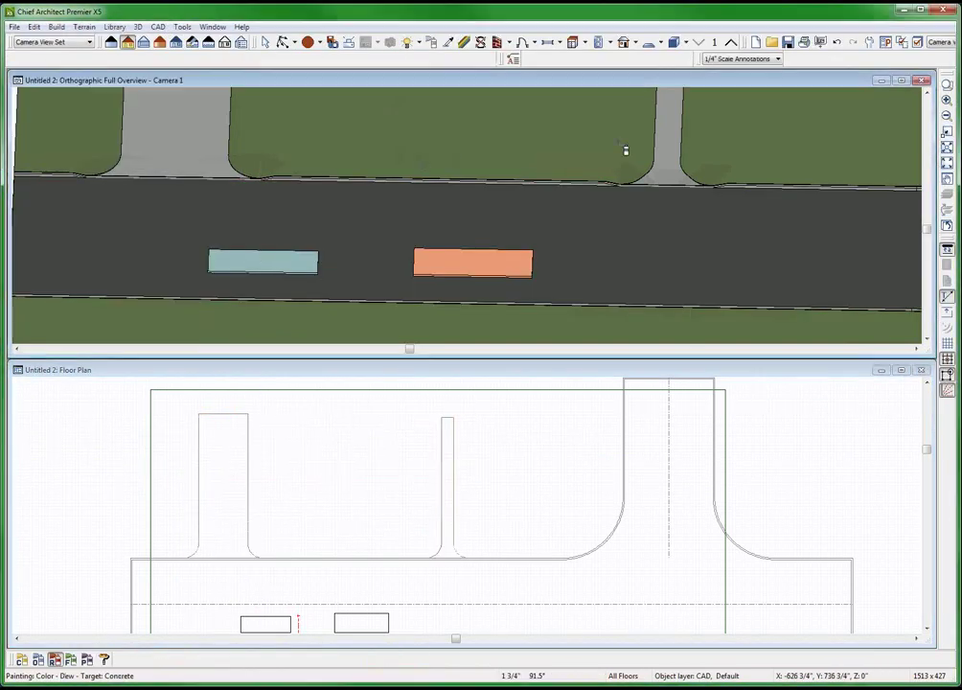
click(682, 132)
key(space)
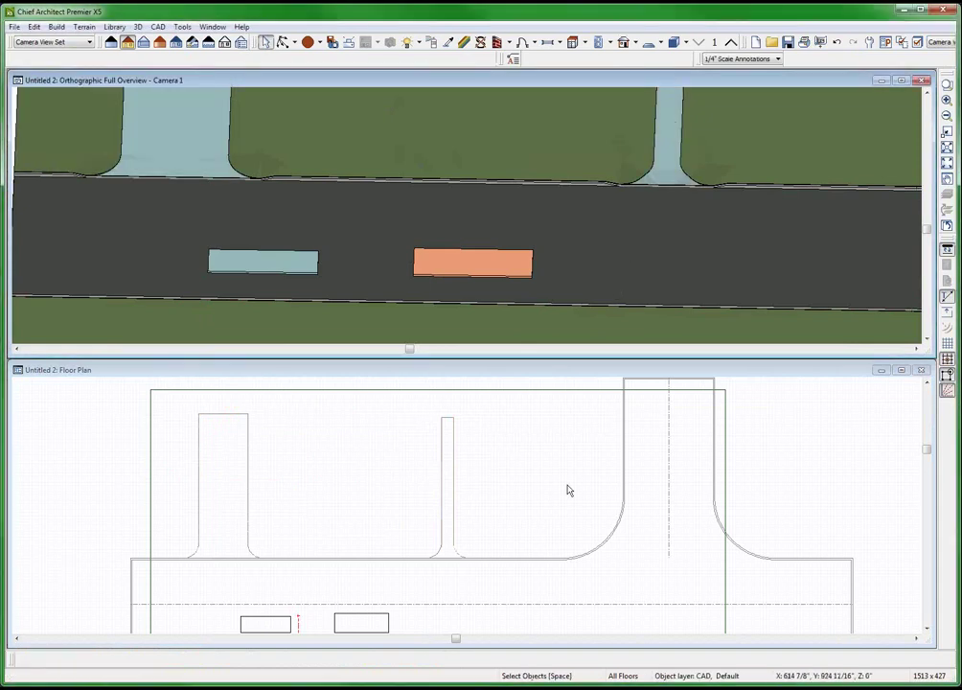
Draw two straight sidewalks from the road, one between the driveways and one right of the narrow driveway.
click(85, 27)
mouse_move(134, 240)
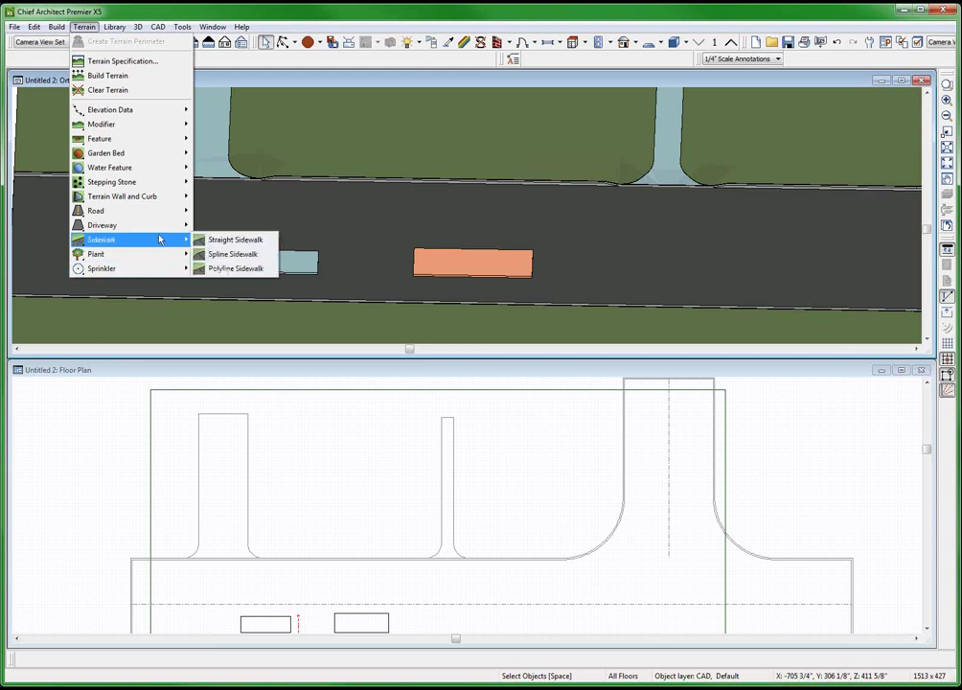
click(235, 239)
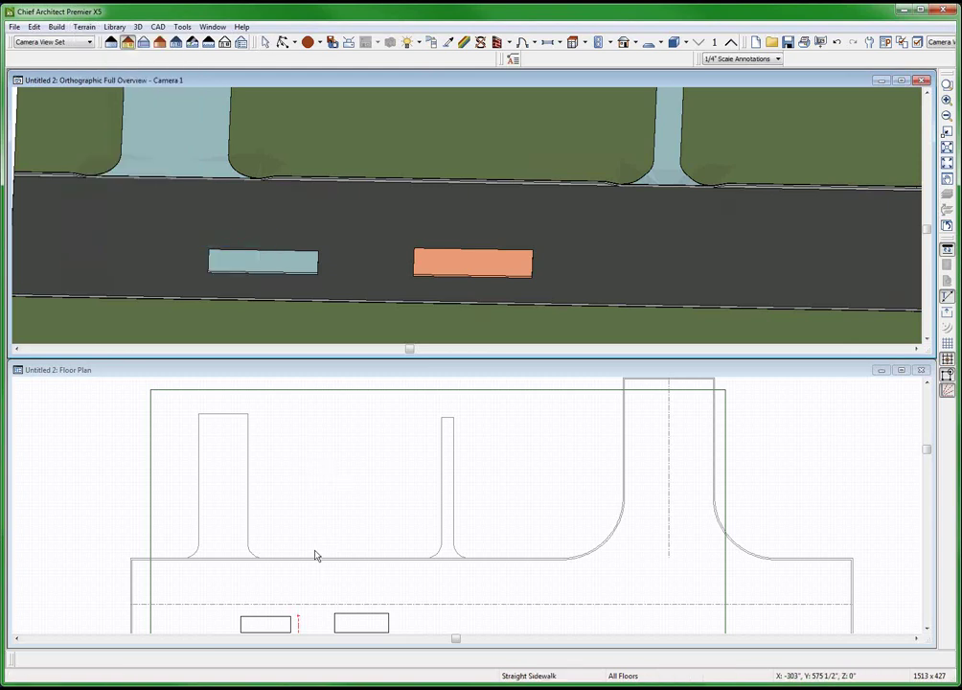
key(space)
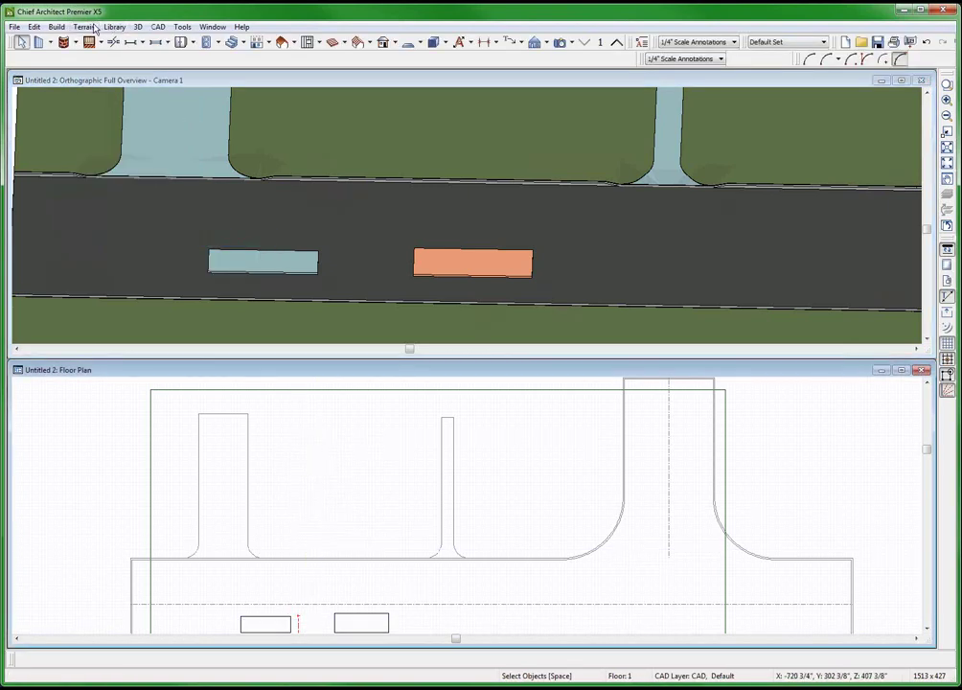
click(93, 28)
mouse_move(102, 240)
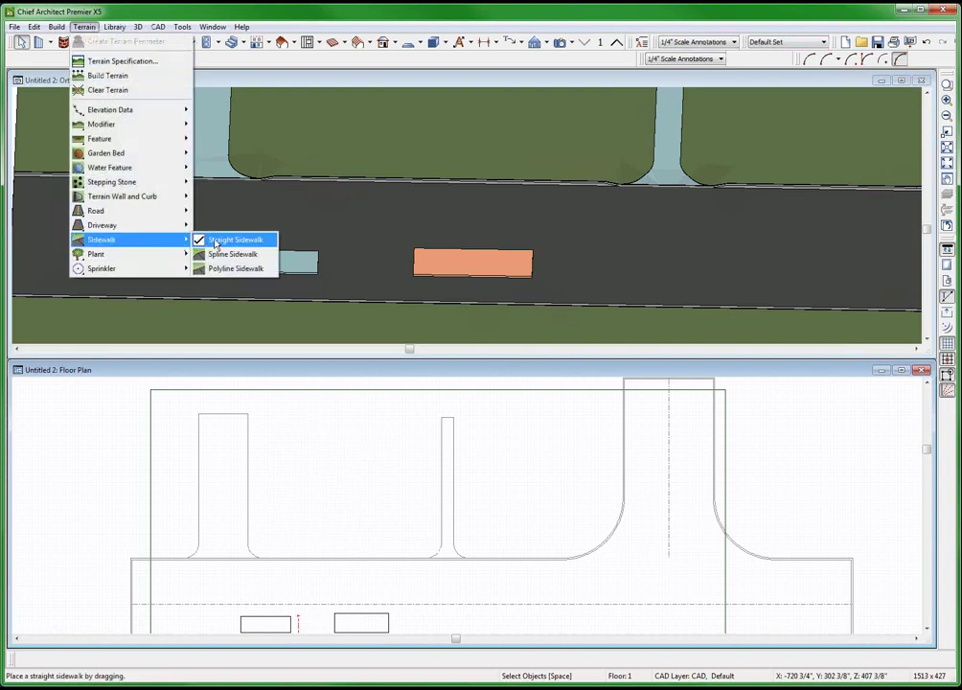
click(216, 244)
drag(318, 558, 316, 448)
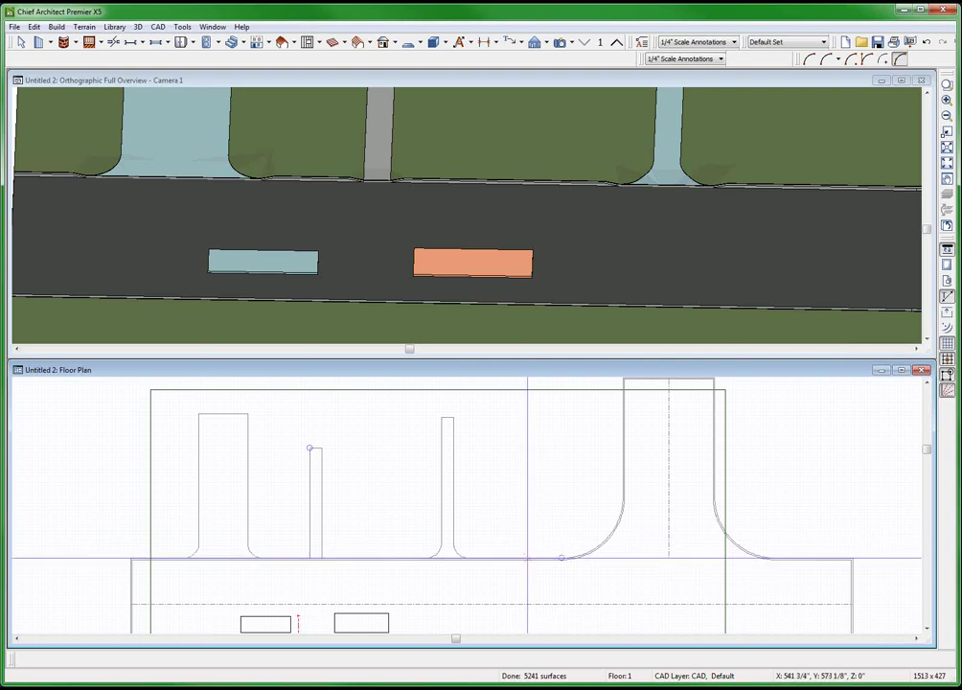
drag(527, 558, 527, 440)
key(space)
Widen the first sidewalk in its specification dialog.
click(316, 503)
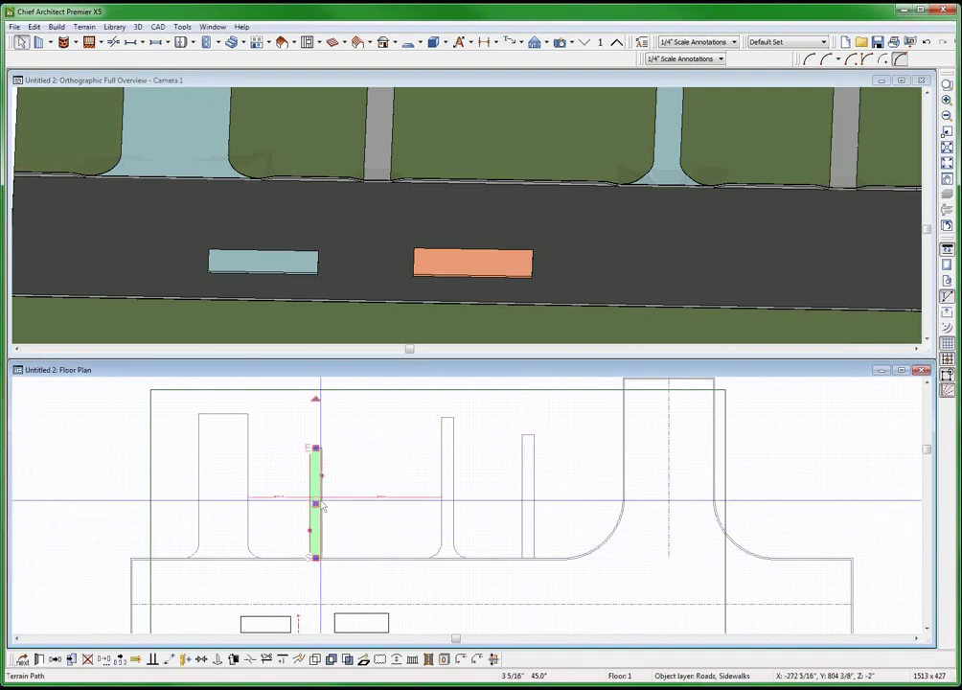
double_click(322, 506)
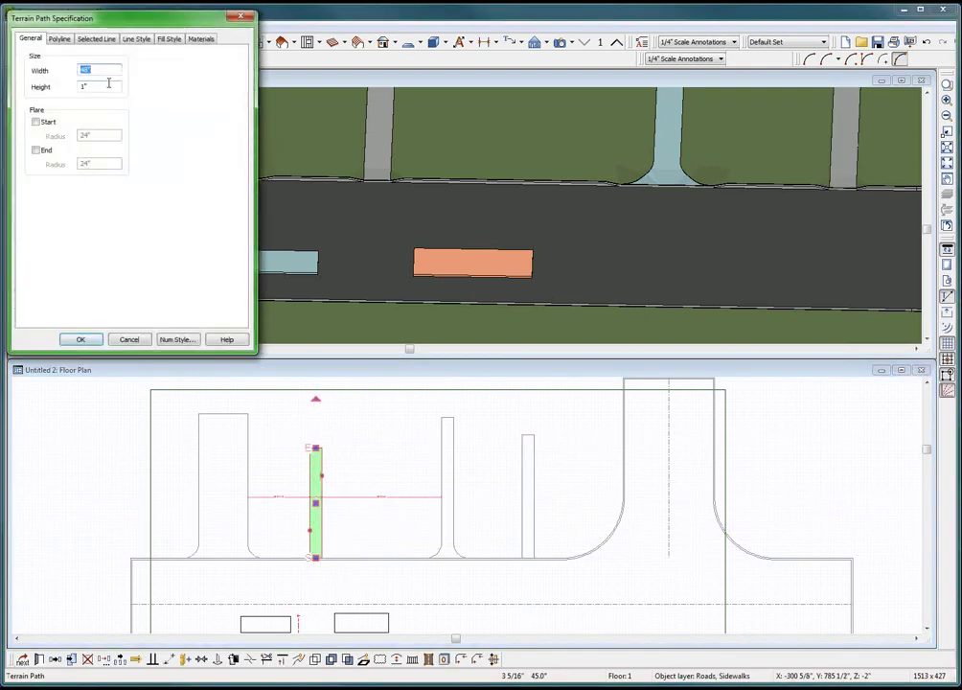
key(Return)
key(Escape)
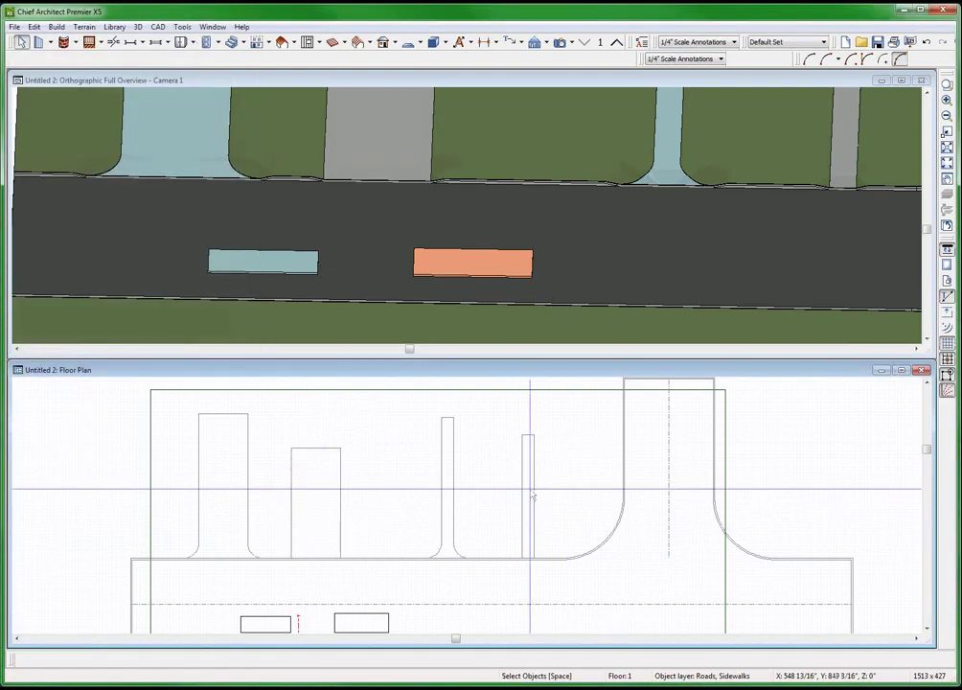
Apply a start flare to both sidewalks together.
click(317, 506)
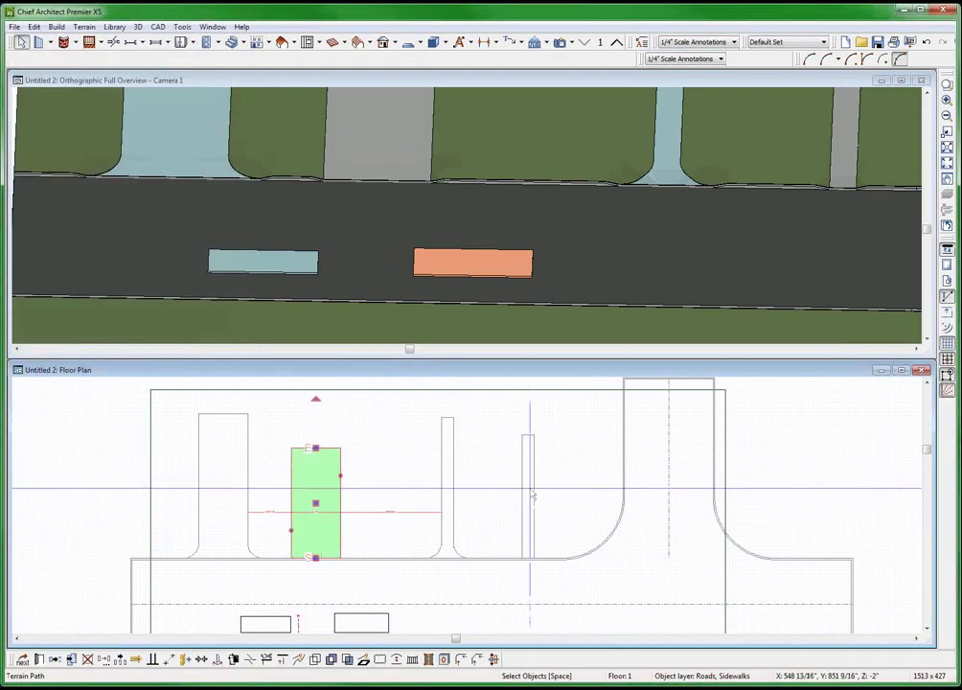
shift+click(527, 473)
double_click(531, 469)
text(48)
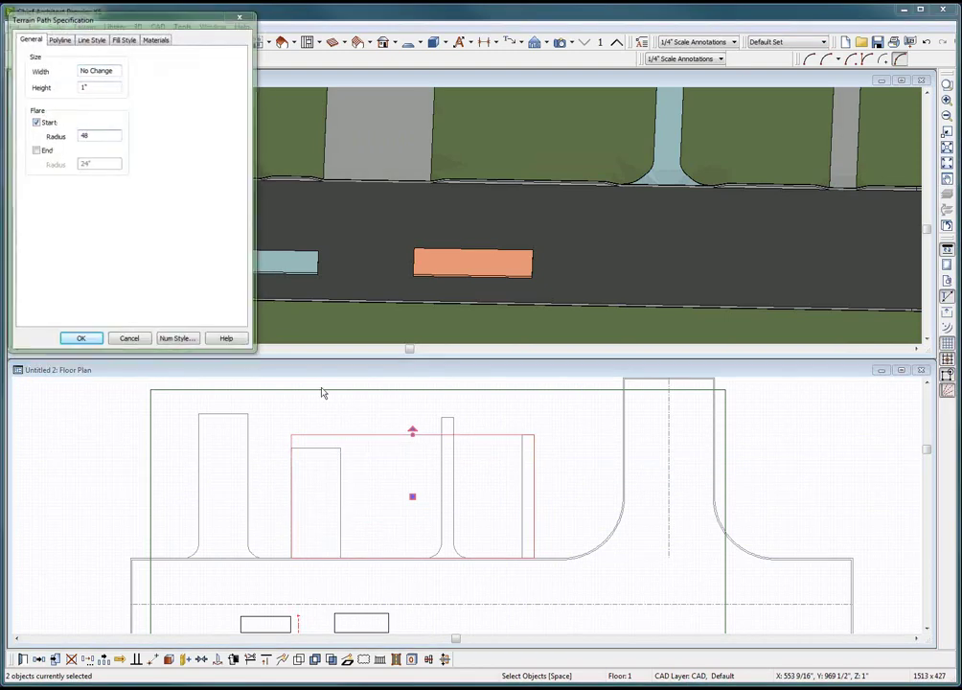
key(Return)
Give the right narrow path and the leftmost path a 48-inch start flare radius.
click(445, 491)
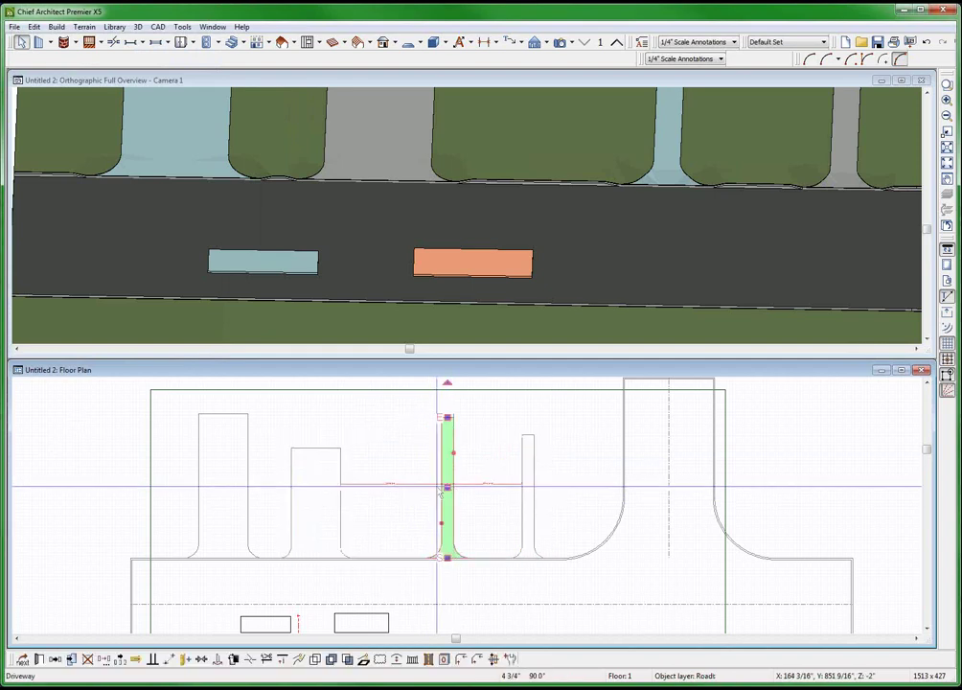
shift+click(230, 504)
double_click(230, 503)
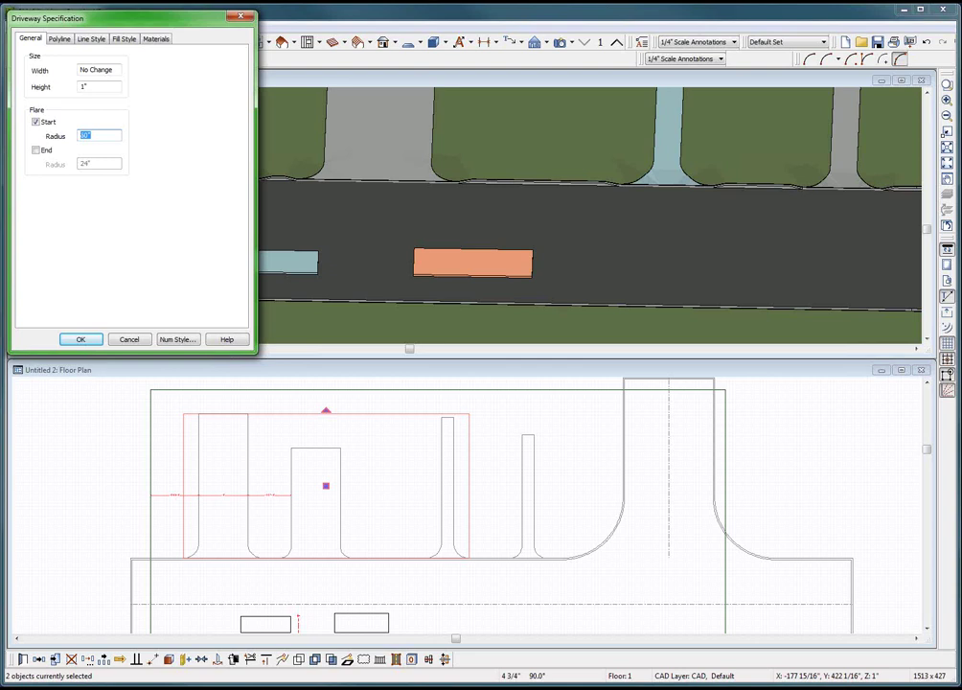
key(Return)
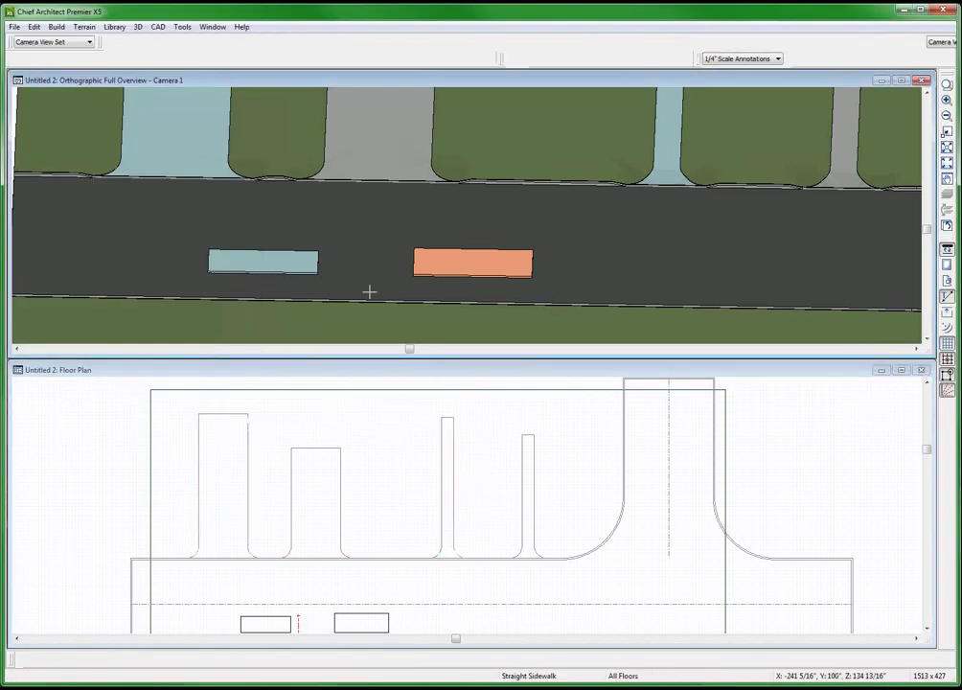
Paint the grey driveway and narrow right path Coral, then nudge the leftmost driveway left.
click(349, 40)
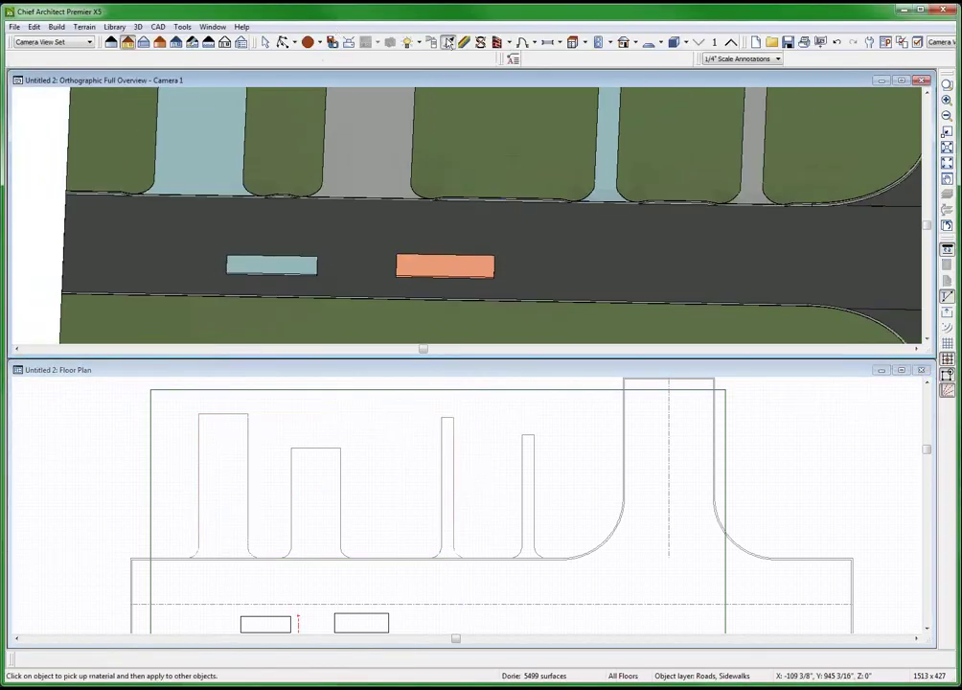
click(464, 256)
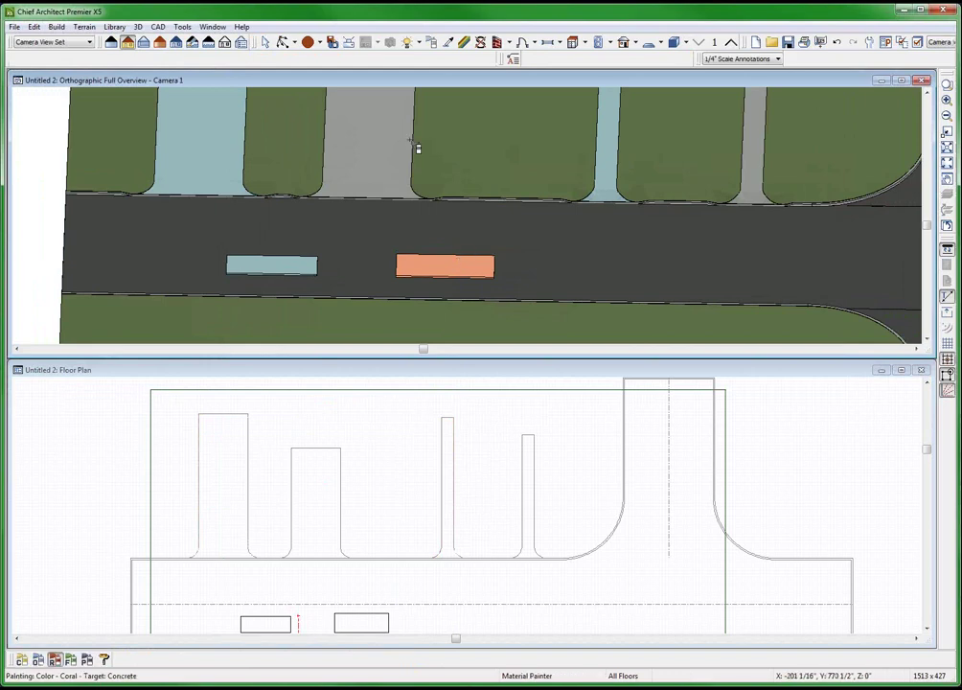
click(396, 135)
click(756, 171)
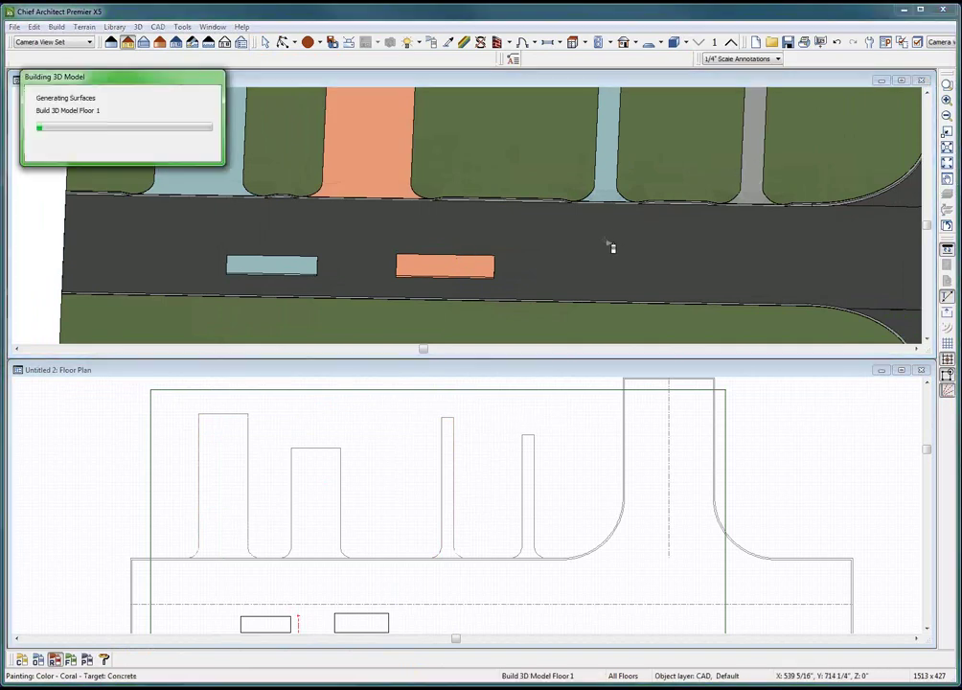
key(space)
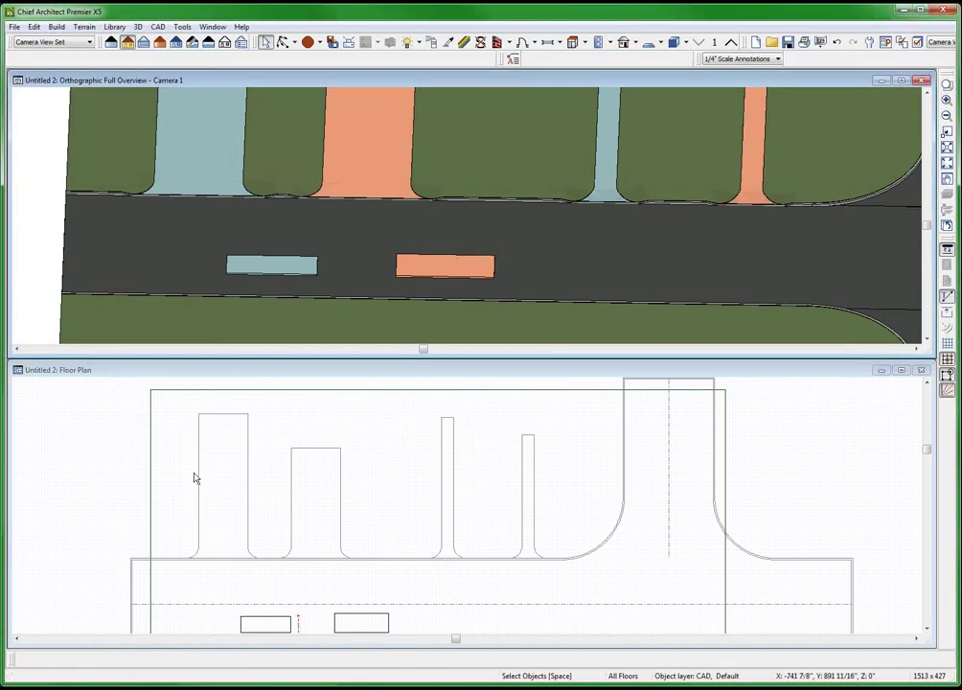
click(221, 460)
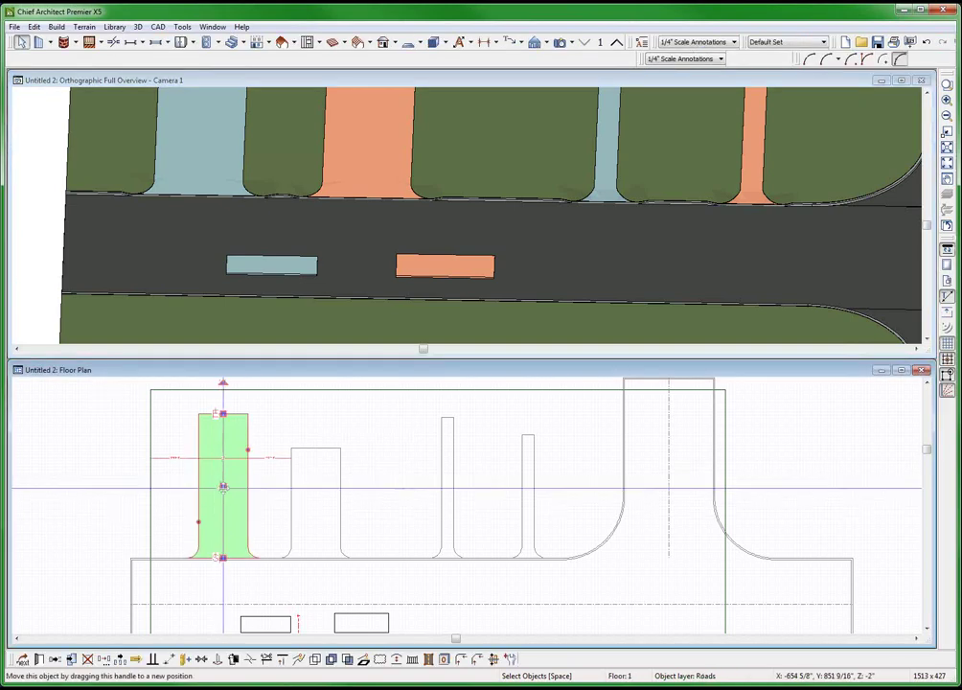
drag(222, 487, 198, 487)
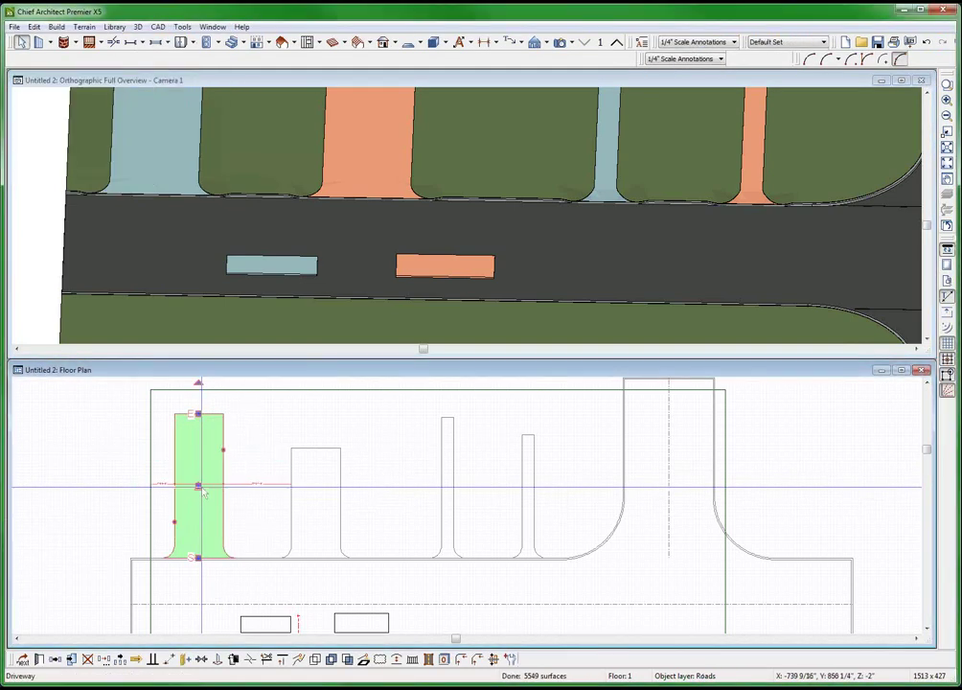
Orbit and zoom the 3D camera to a low angle on the driveway-road junction.
key(Escape)
click(427, 230)
scroll(407, 196, down, 2)
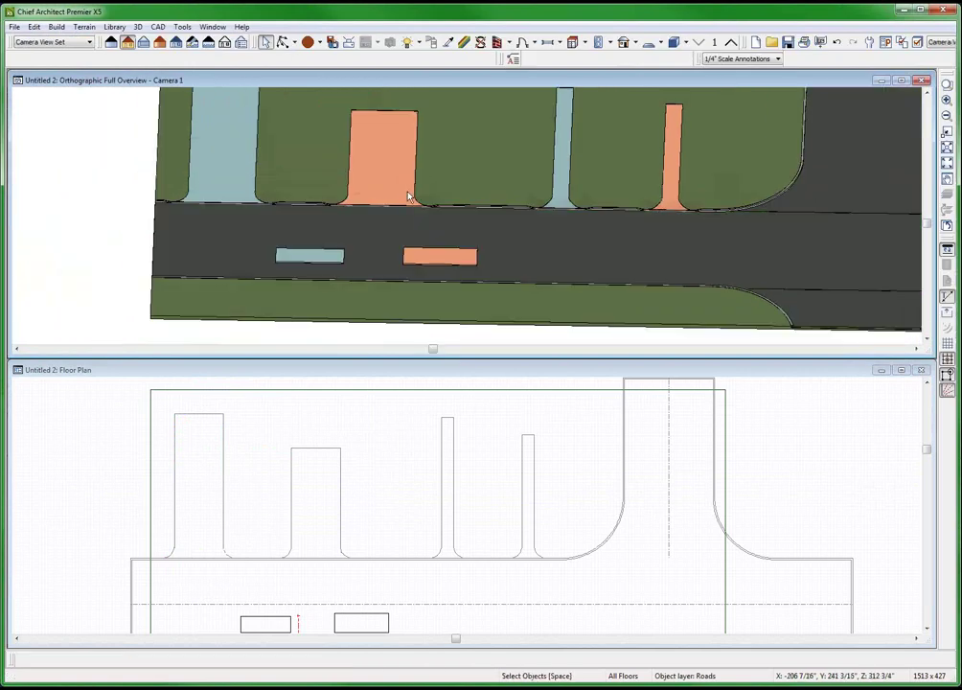
key(o)
drag(431, 240, 393, 196)
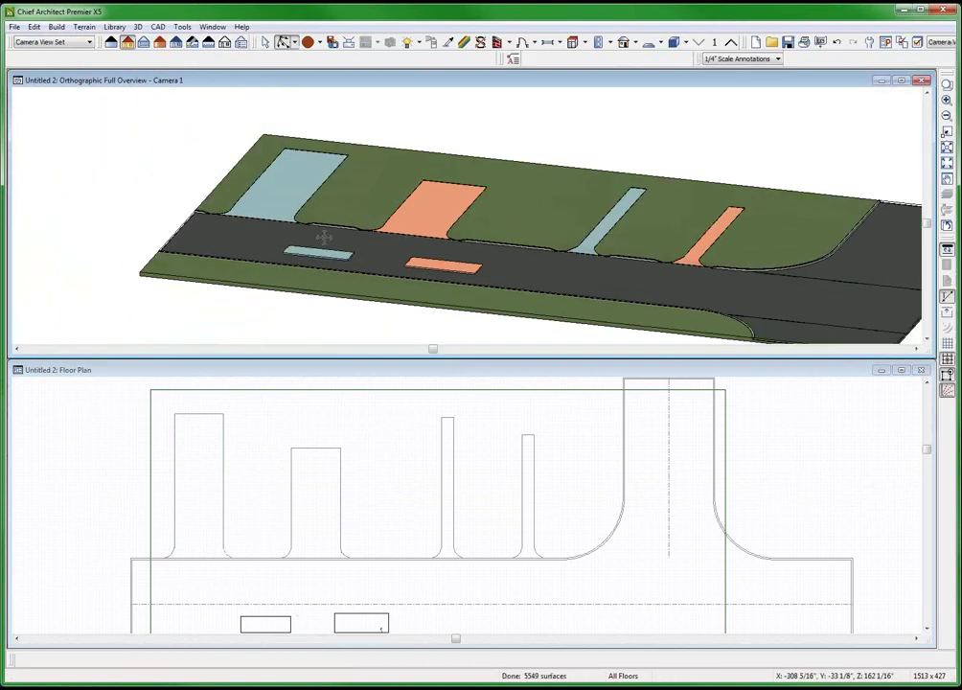
scroll(281, 185, up, 2)
scroll(326, 207, up, 4)
scroll(292, 259, up, 2)
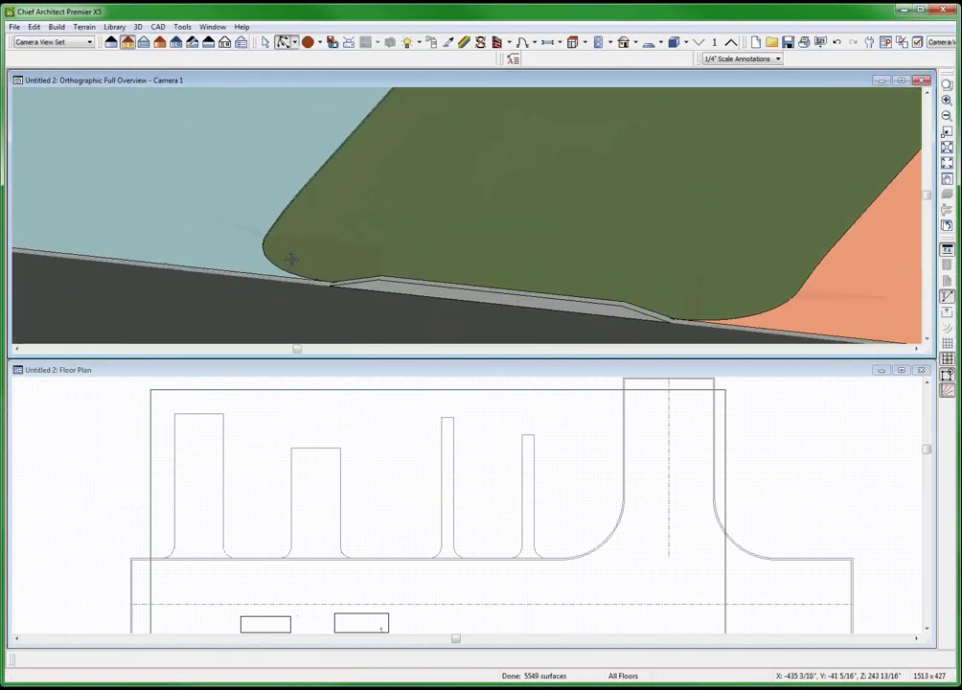
scroll(263, 225, down, 2)
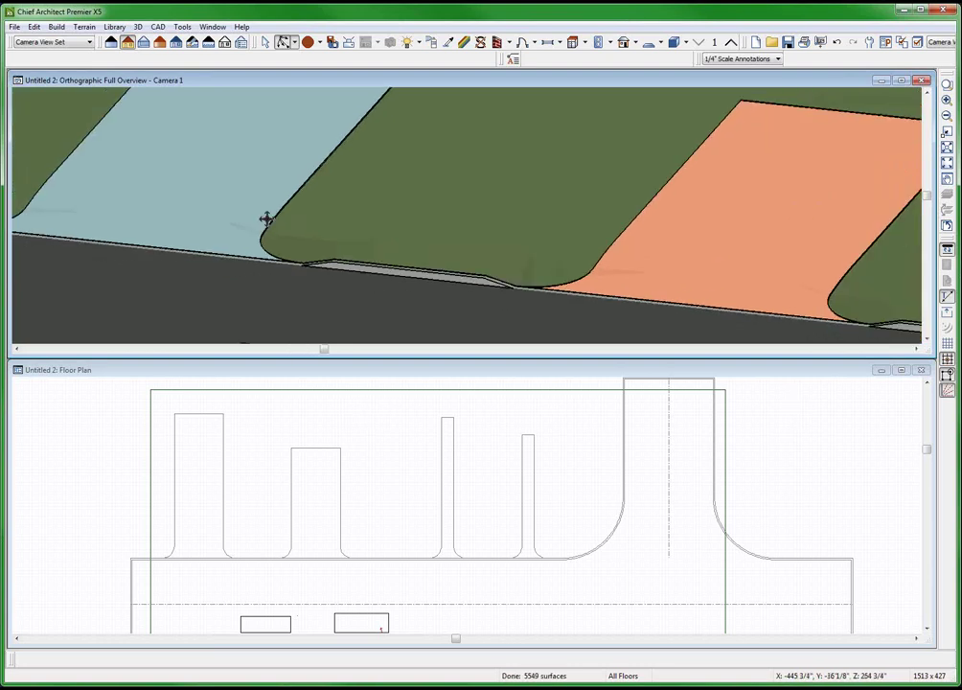
scroll(267, 219, down, 1)
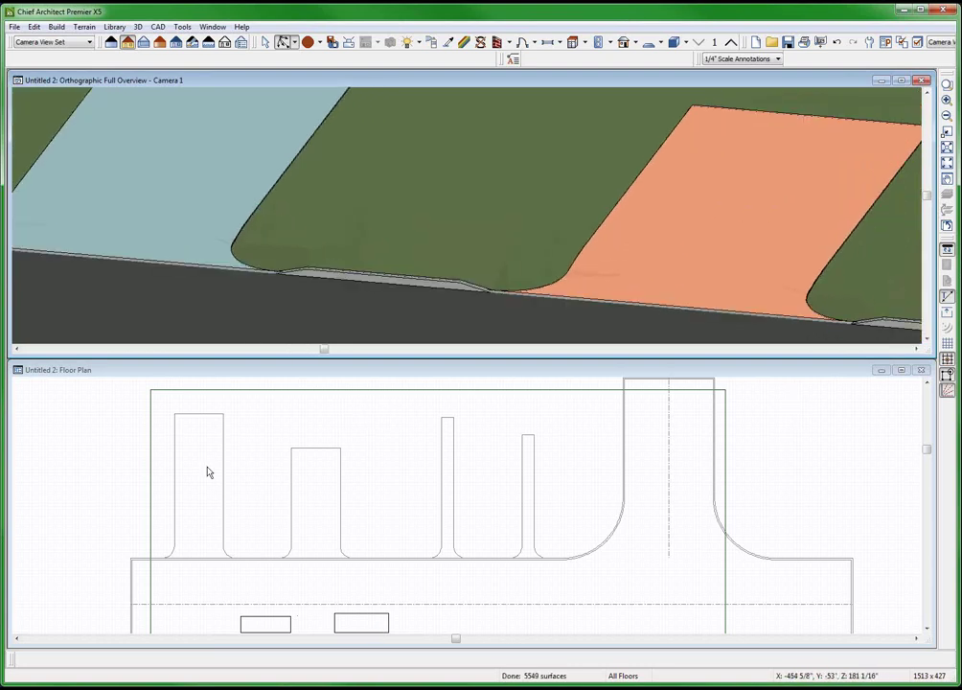
key(space)
click(217, 489)
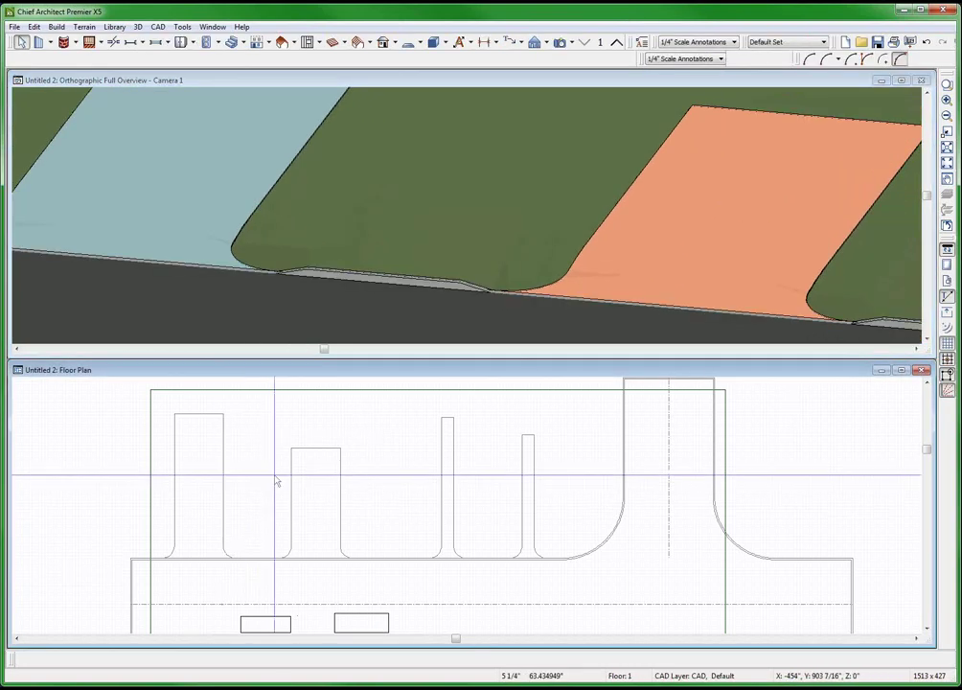
Open the two left driveways' shared specs and browse the Polyline, Line Style, Materials and General tabs.
click(217, 462)
shift+click(337, 488)
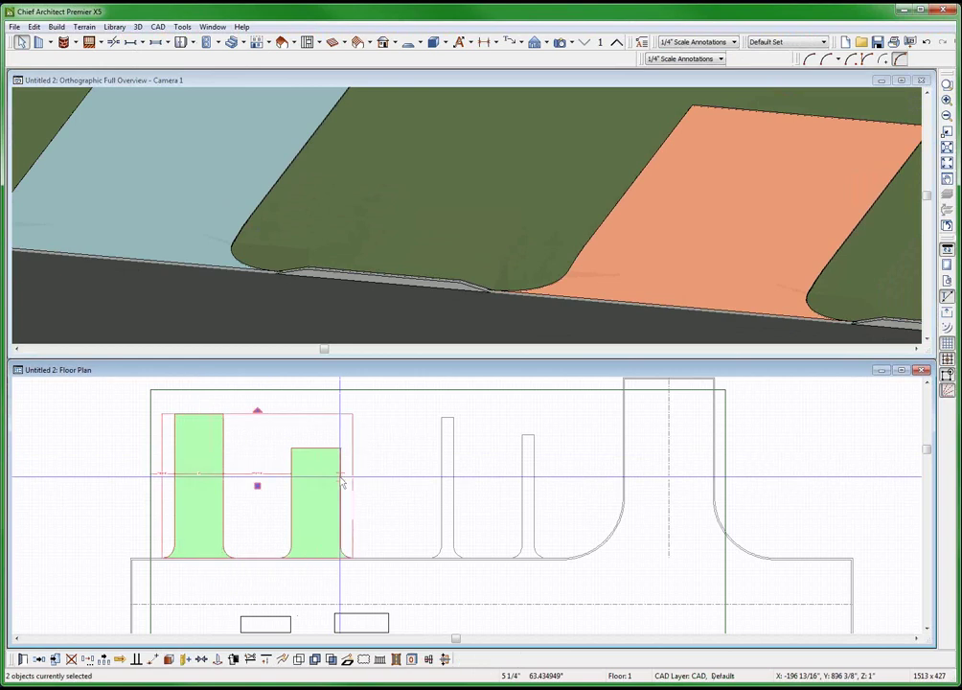
key(ctrl+e)
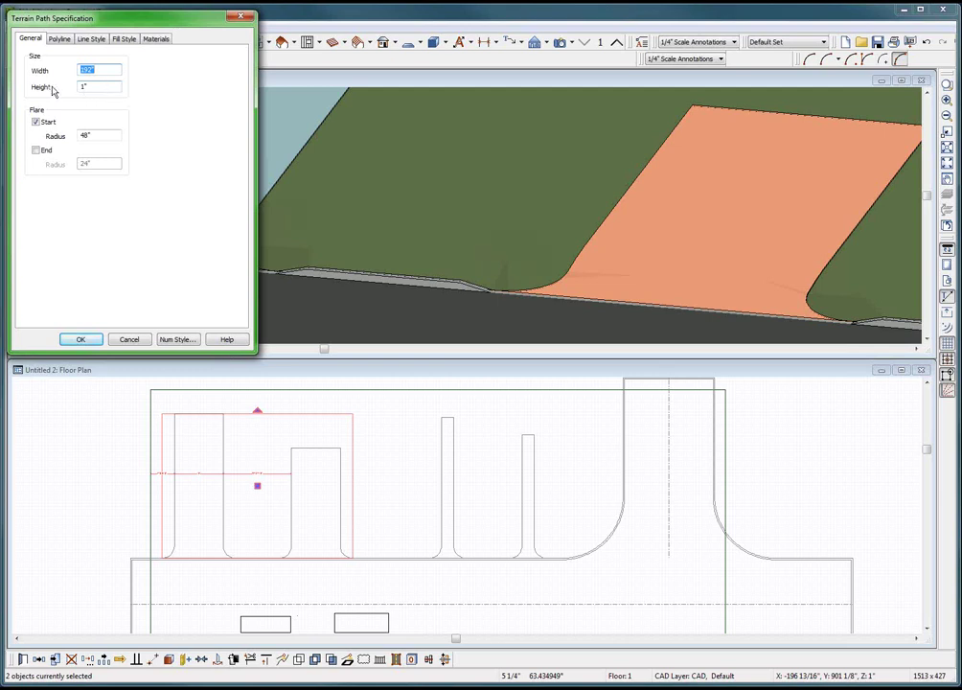
click(55, 39)
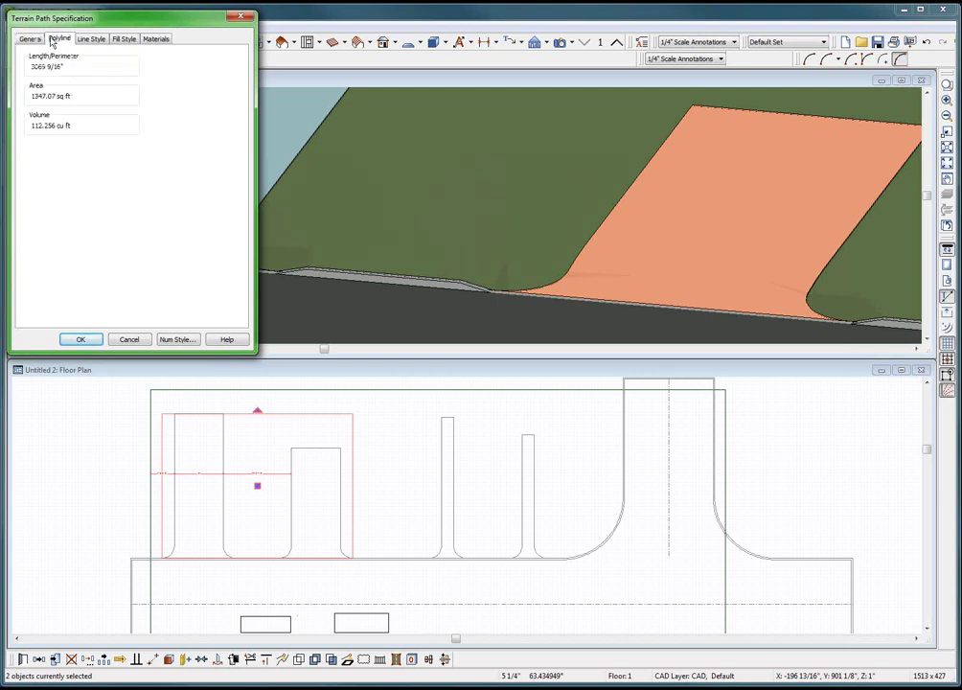
click(101, 39)
click(124, 40)
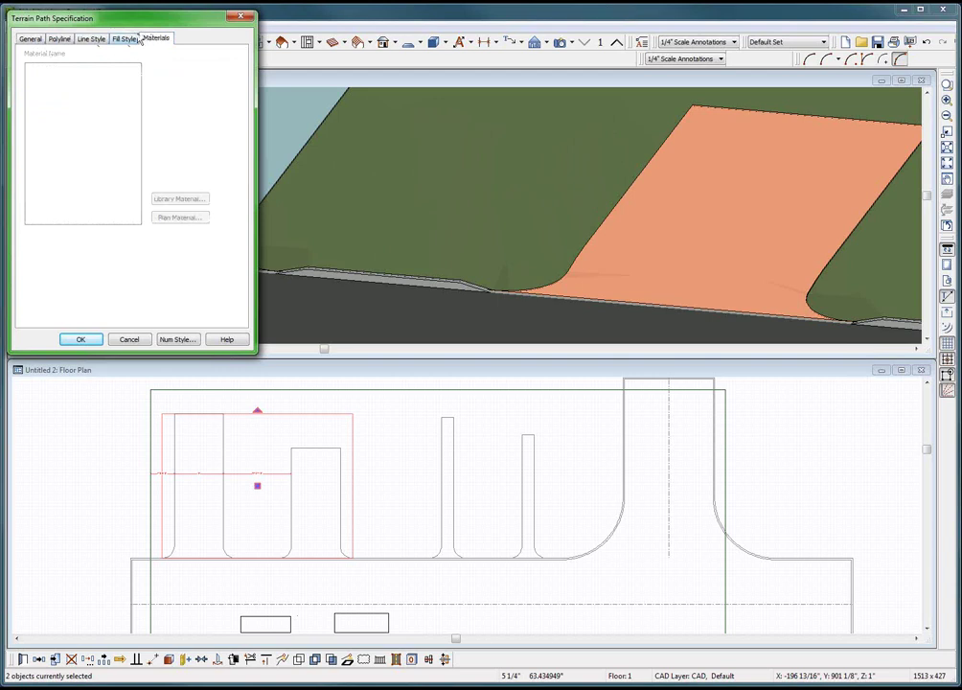
click(36, 43)
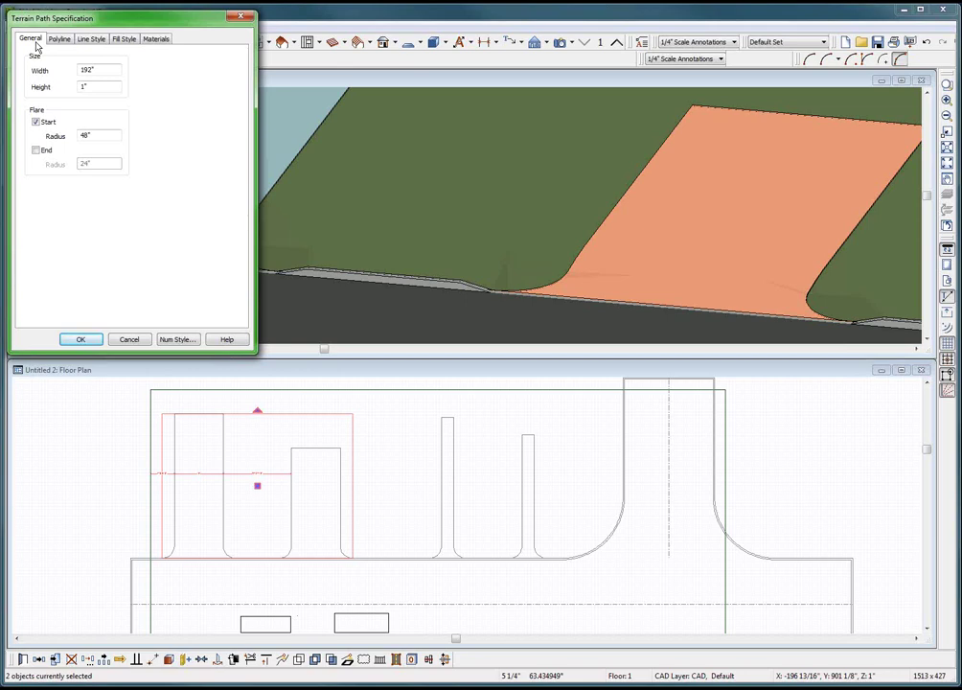
Cancel the driveway settings and orbit the 3D camera toward the narrow blue path's road junction.
click(144, 341)
click(461, 280)
key(Escape)
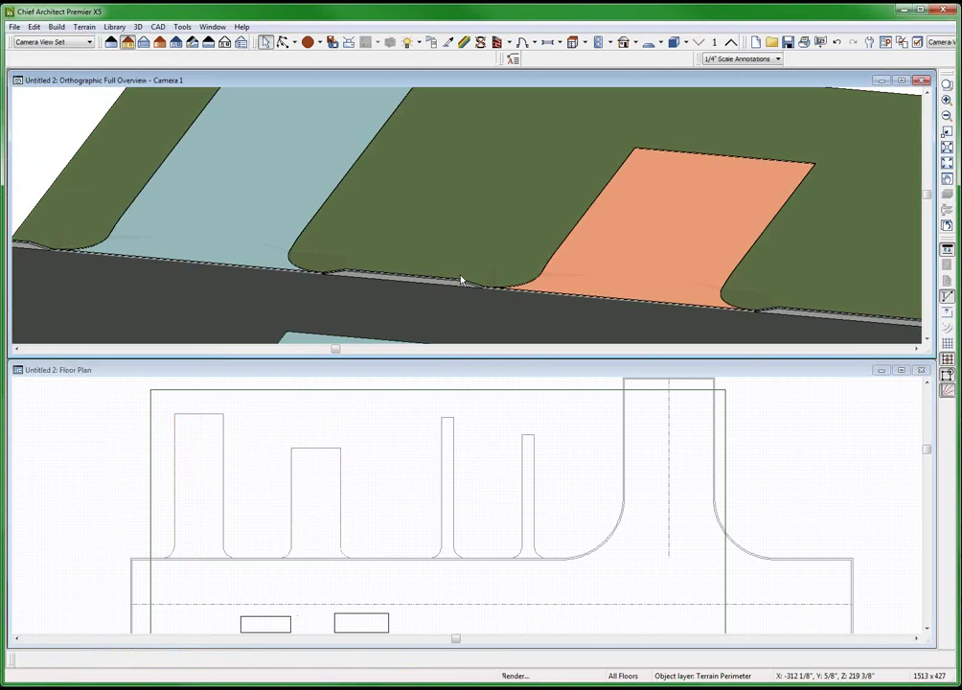
scroll(446, 281, down, 2)
key(alt+b)
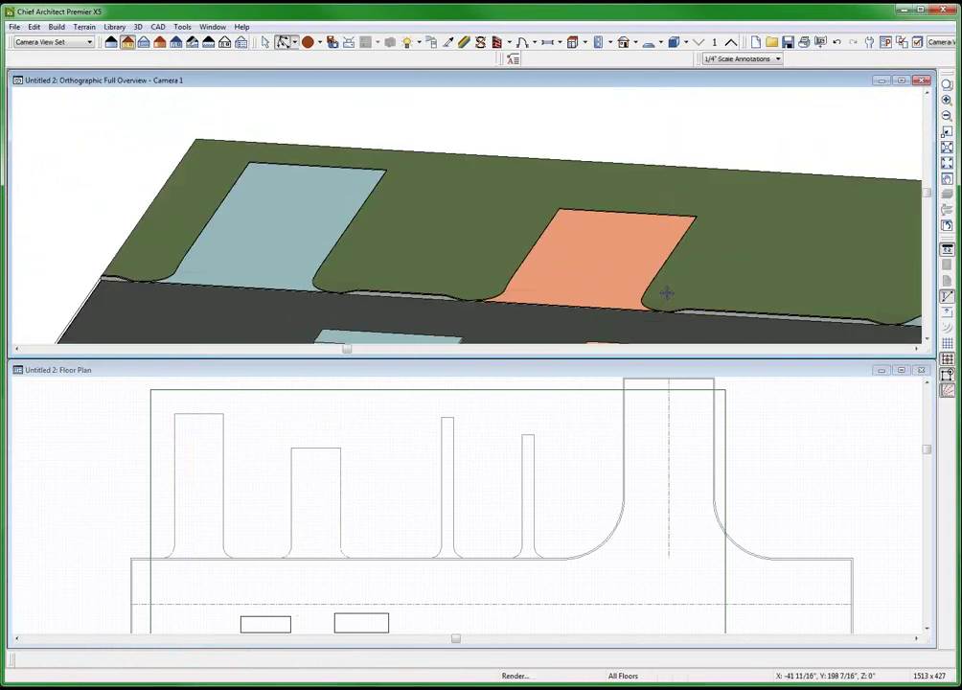
mouse_move(667, 293)
mouse_down()
mouse_move(597, 268)
mouse_move(844, 273)
mouse_move(629, 267)
mouse_move(653, 319)
mouse_up()
scroll(652, 319, up, 1)
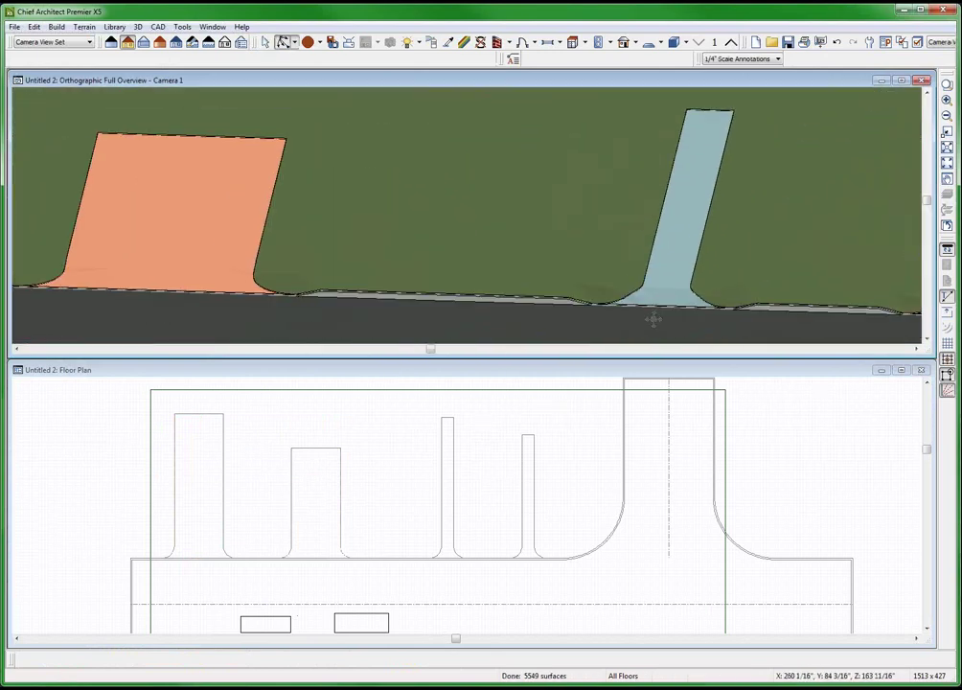
scroll(652, 319, up, 1)
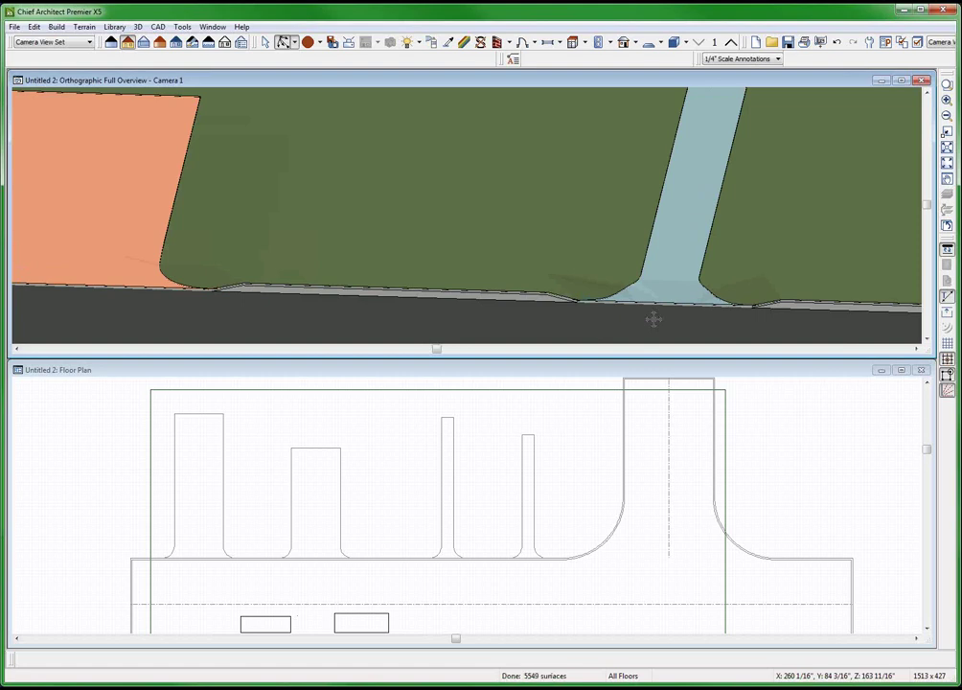
mouse_move(653, 319)
mouse_down()
mouse_move(664, 285)
mouse_move(651, 218)
mouse_move(666, 316)
mouse_move(652, 225)
mouse_move(652, 296)
mouse_move(658, 260)
mouse_move(575, 249)
mouse_move(568, 154)
mouse_move(704, 343)
mouse_move(593, 206)
mouse_move(176, 120)
mouse_up()
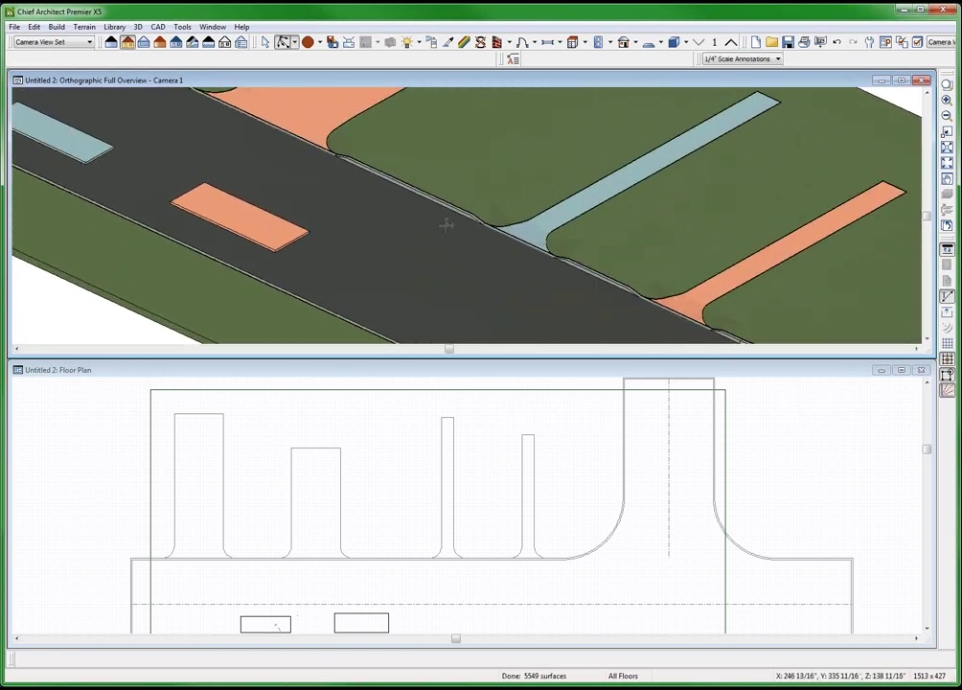
Inspect the road and narrow driveway in 3D, then zoom out to the whole street.
scroll(446, 224, down, 2)
click(473, 246)
scroll(473, 247, up, 2)
scroll(513, 228, up, 2)
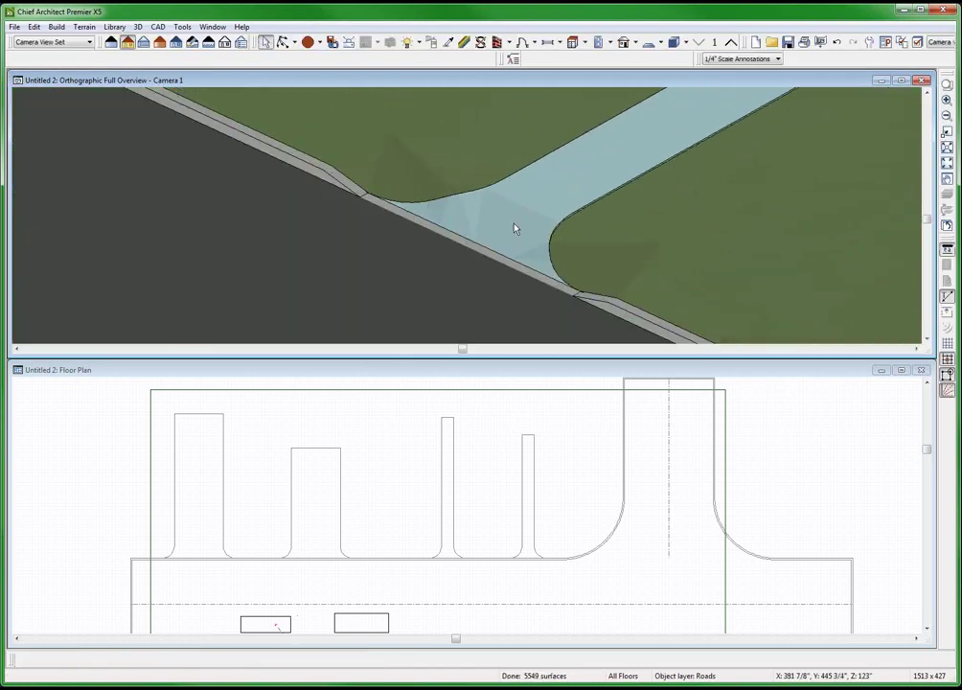
click(448, 231)
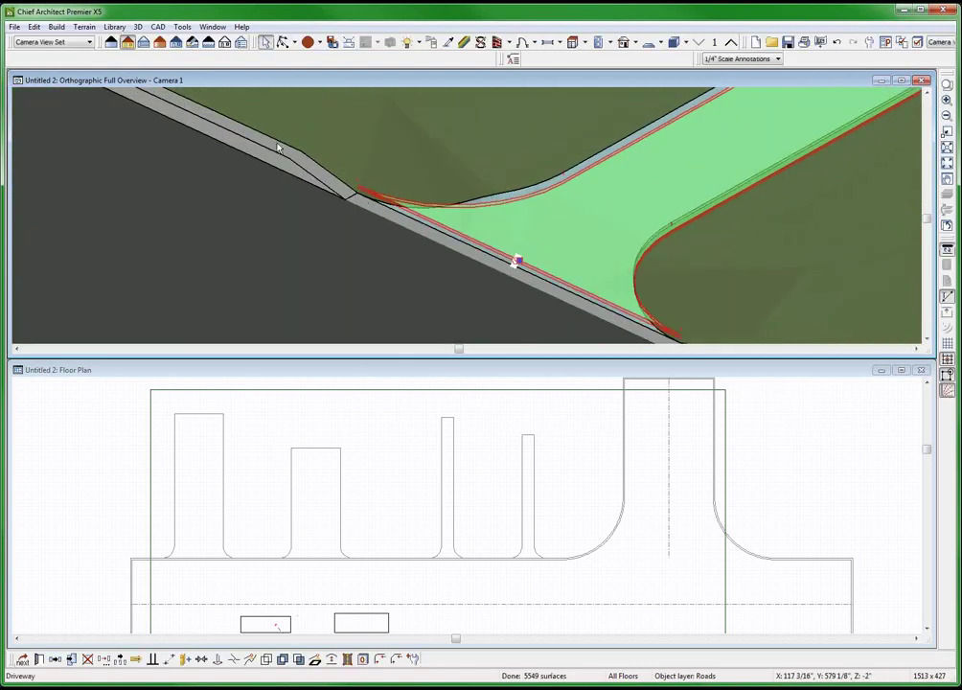
scroll(428, 192, down, 2)
scroll(428, 193, down, 2)
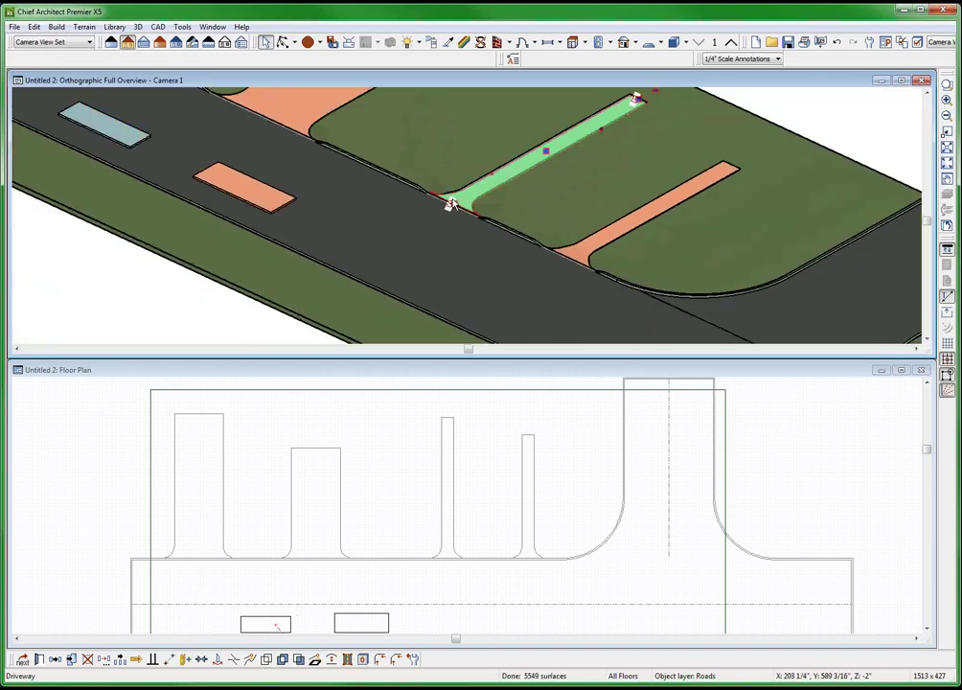
scroll(428, 201, down, 2)
key(Escape)
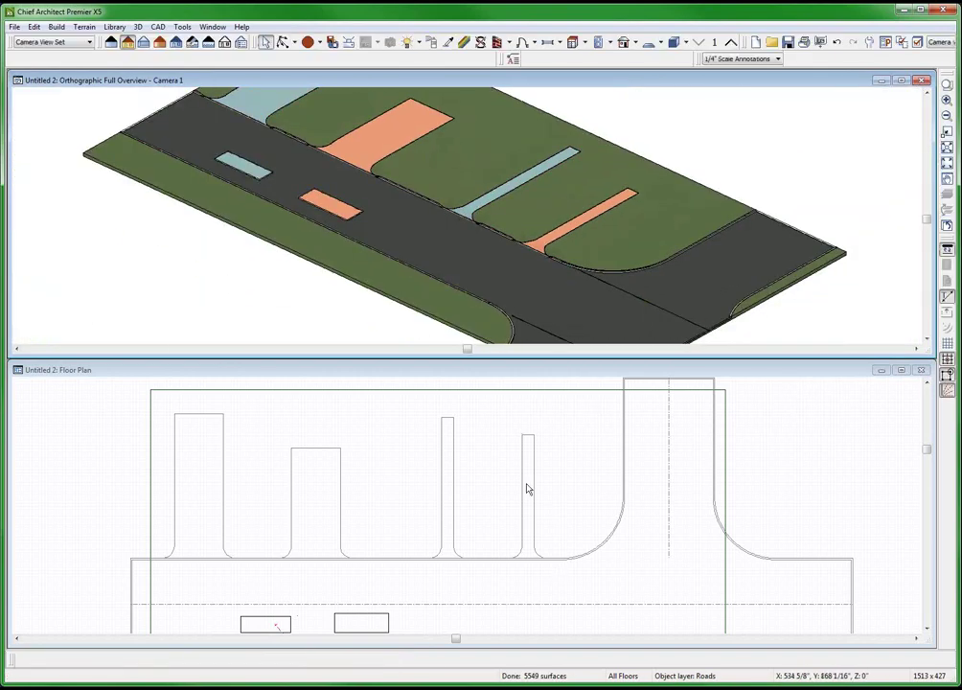
Select all four driveways and accept their terrain path settings unchanged.
click(528, 489)
shift+click(446, 498)
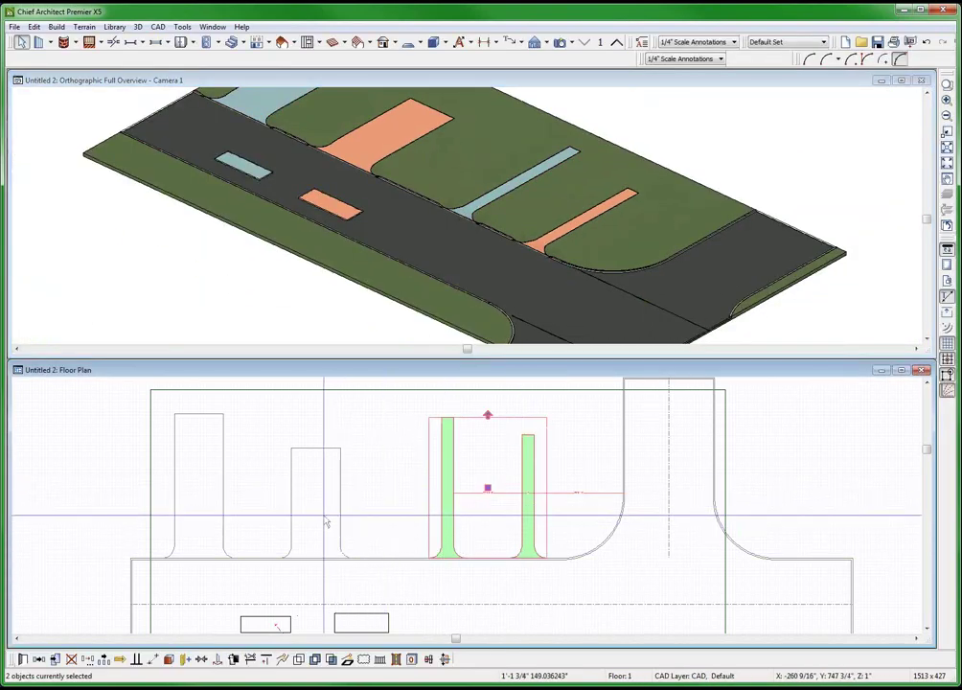
shift+click(326, 522)
shift+click(209, 508)
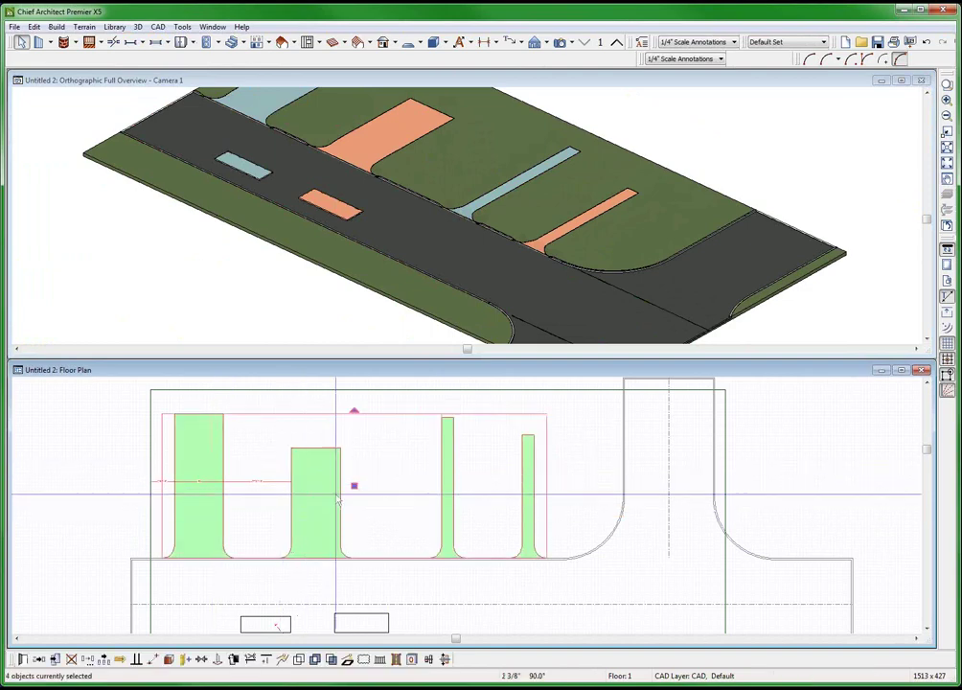
key(e)
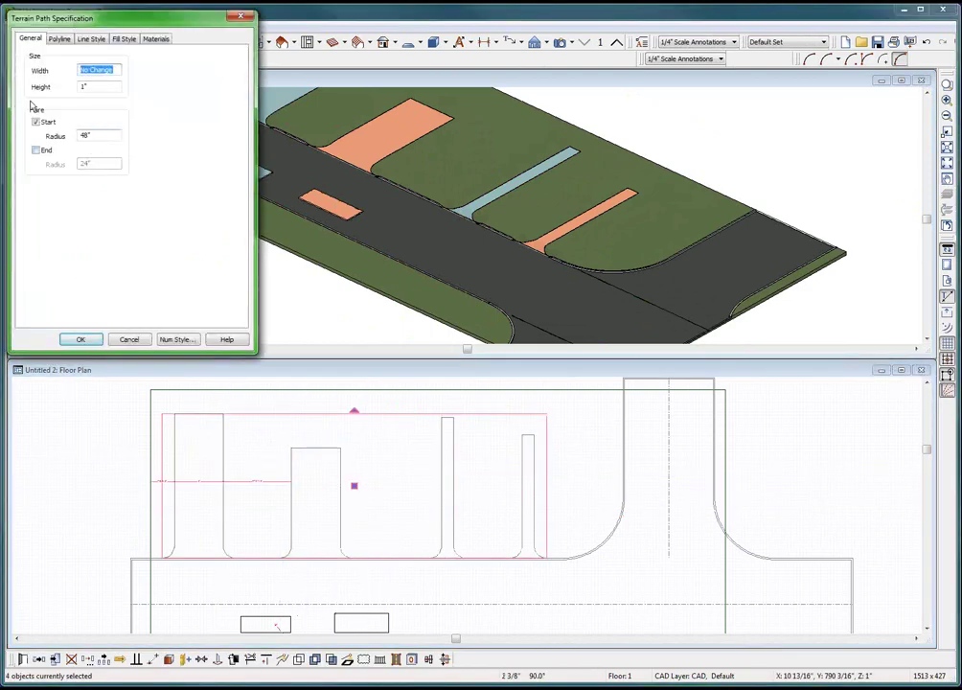
key(Return)
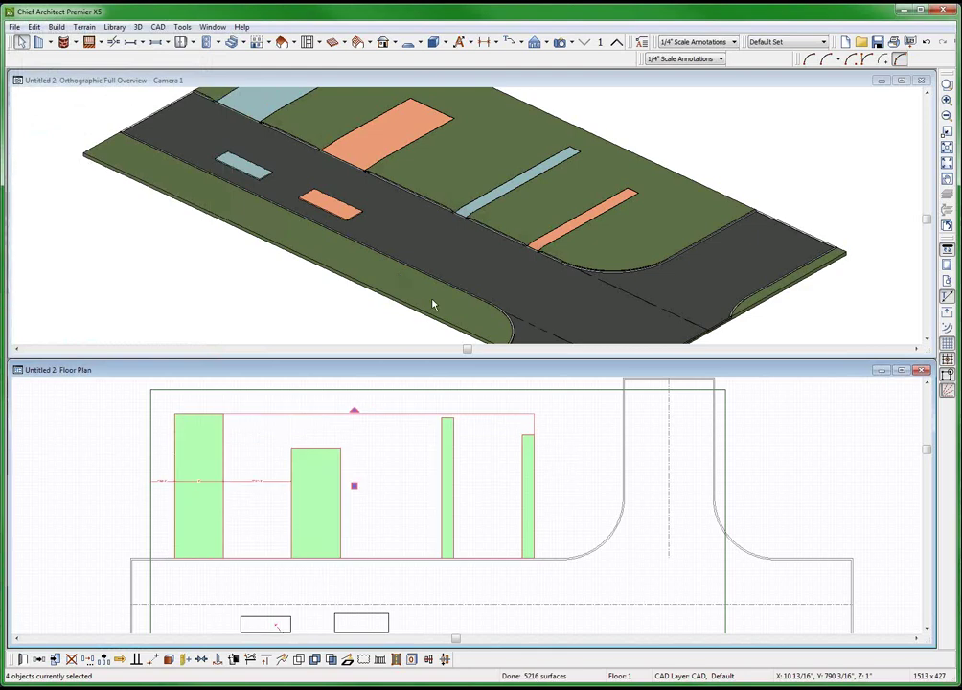
scroll(440, 484, down, 2)
Auto-generate sidewalks on both sides of the horizontal road.
click(486, 496)
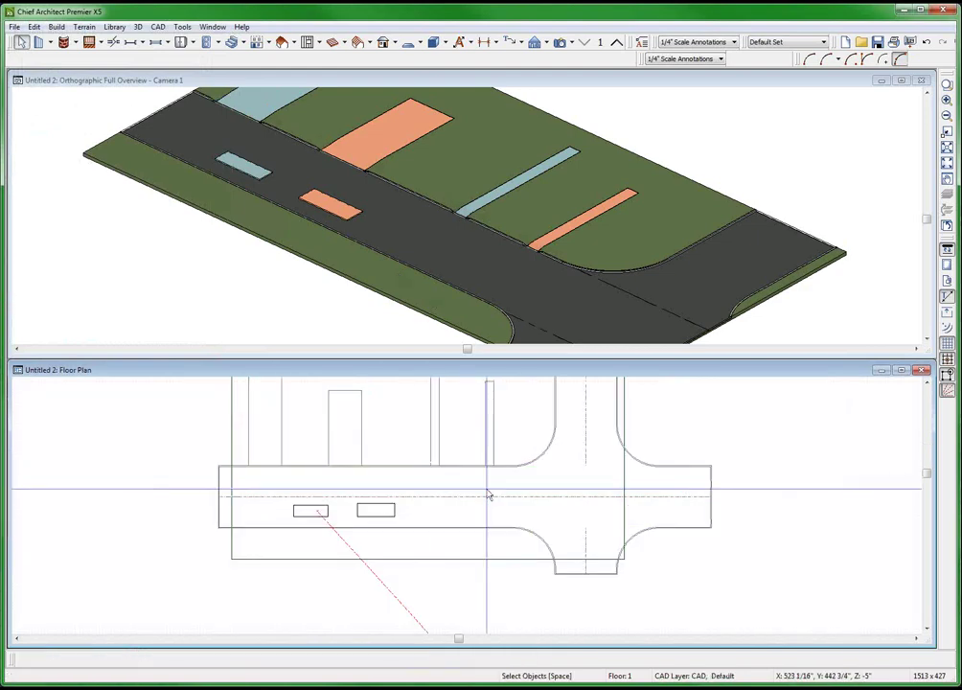
right_click(487, 495)
click(571, 410)
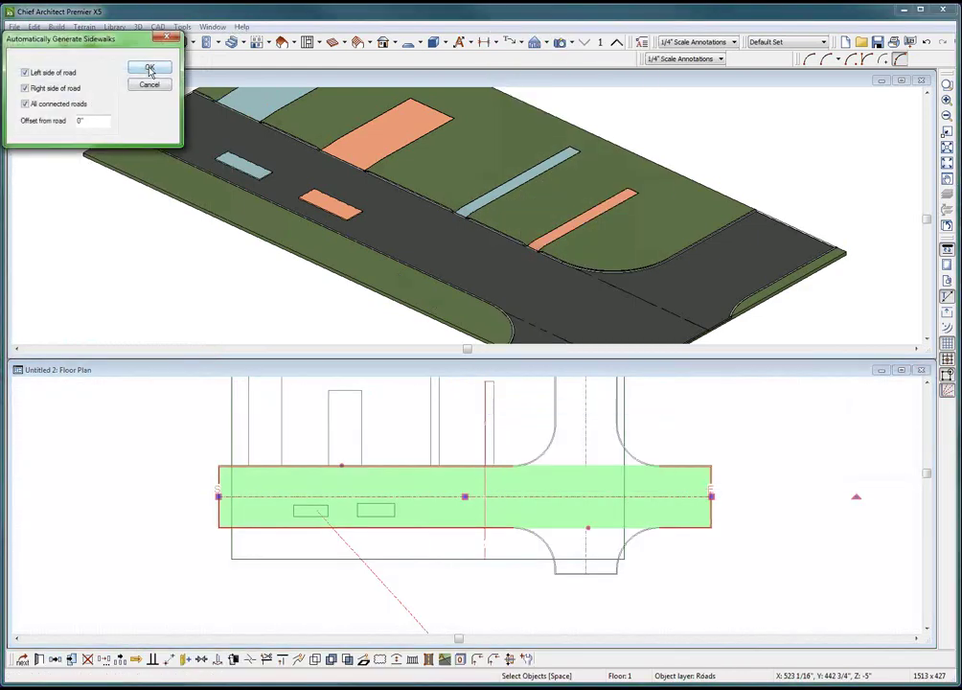
click(151, 68)
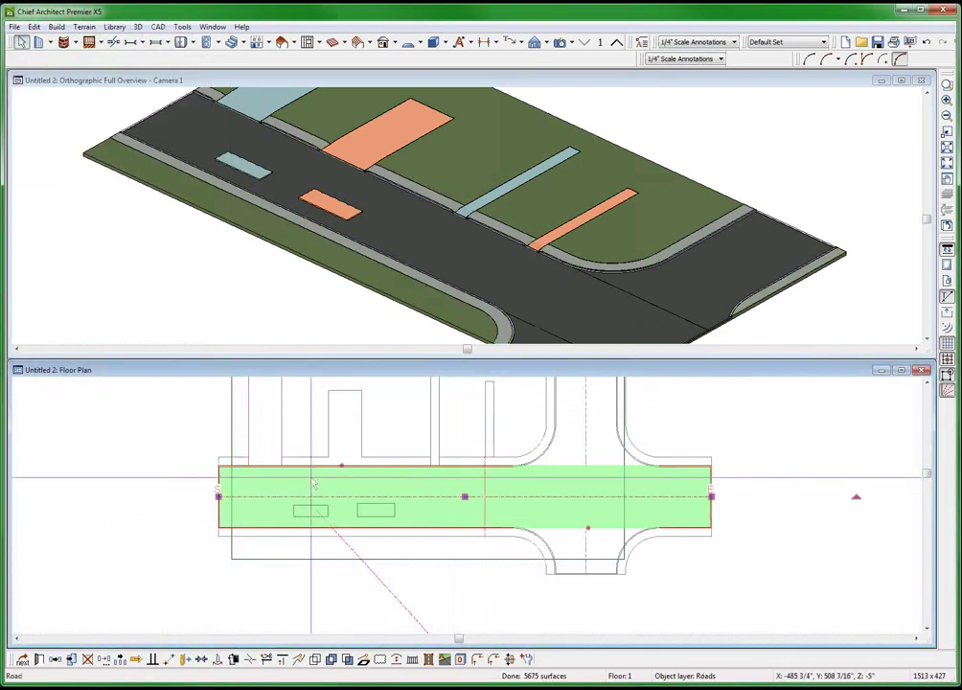
key(Escape)
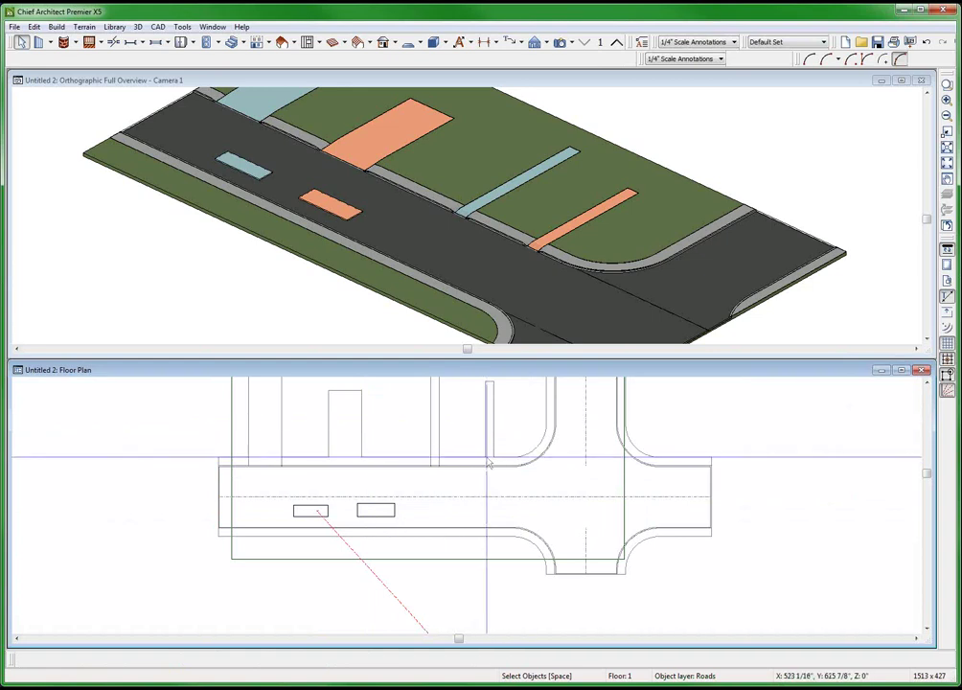
scroll(515, 404, up, 1)
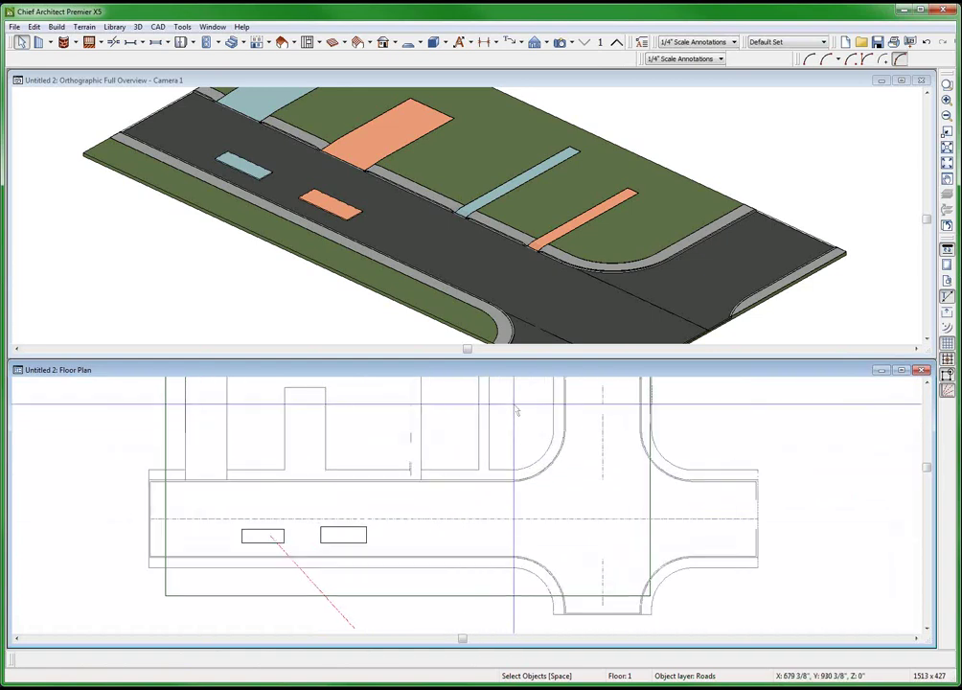
Select the four vertical driveway paths and set a 48-inch Flare Start radius on all of them.
click(484, 436)
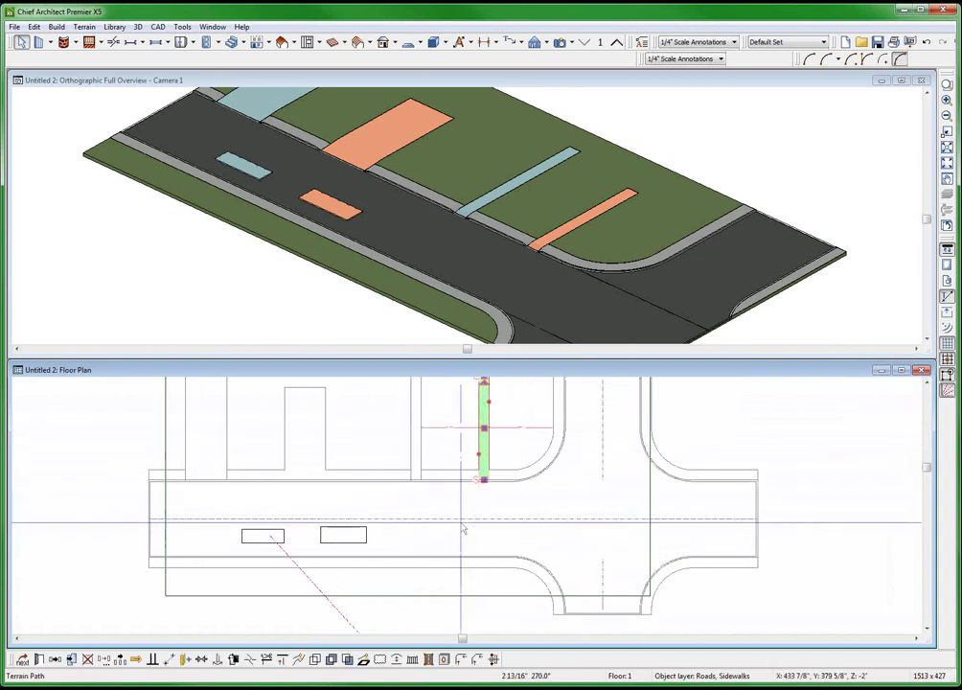
click(414, 451)
scroll(410, 443, up, 3)
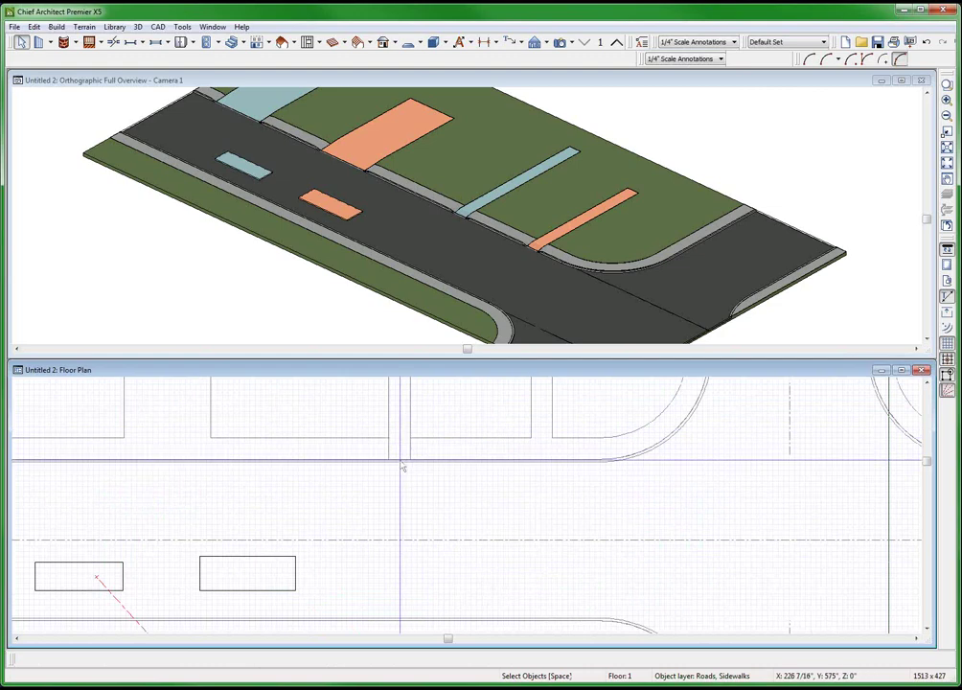
scroll(552, 474, down, 1)
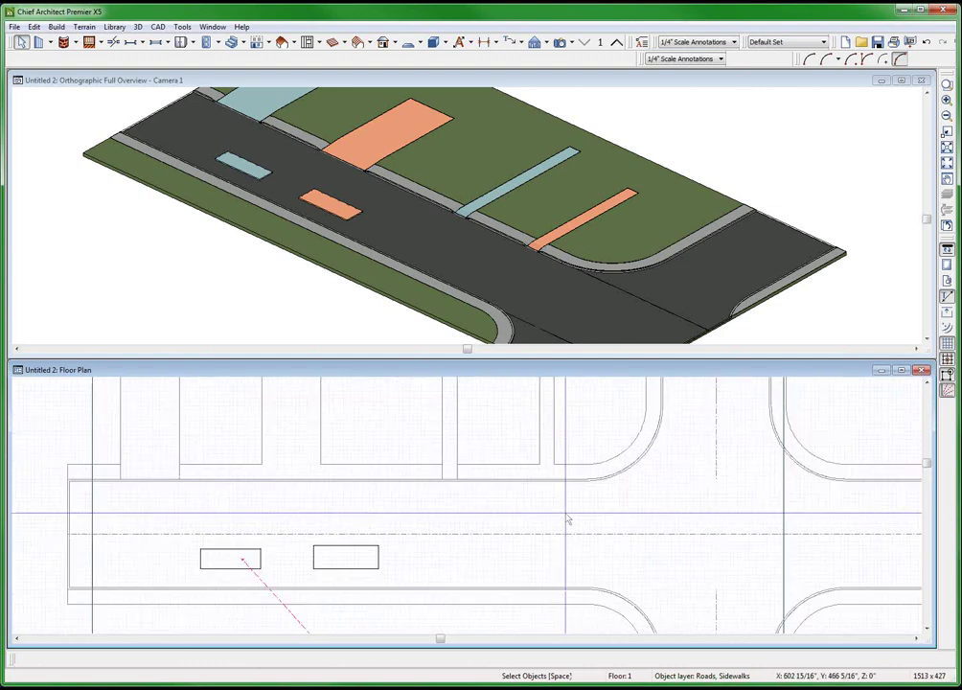
click(544, 431)
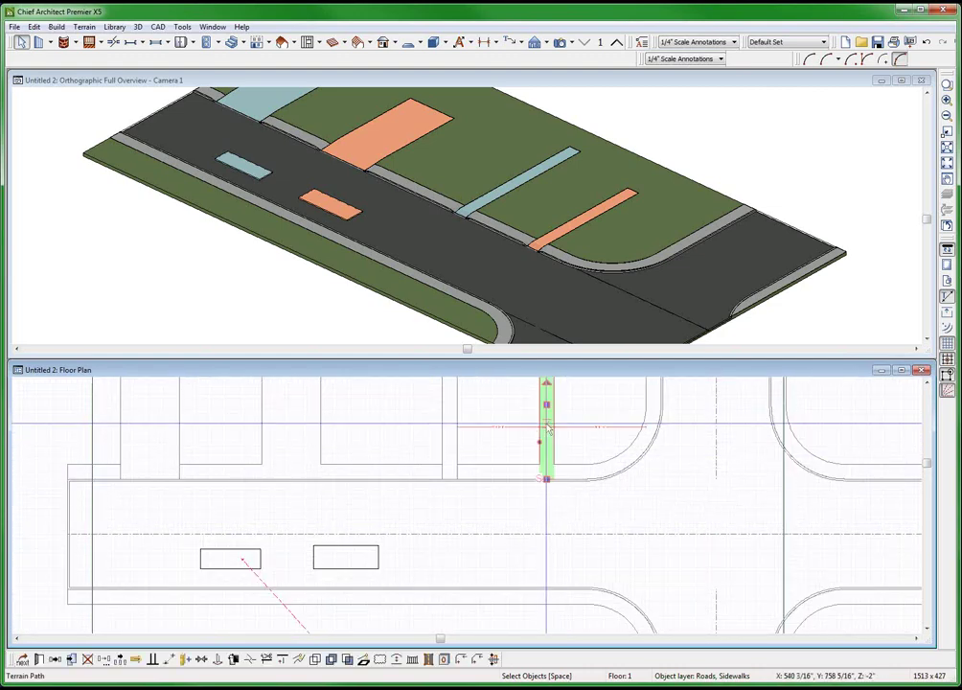
shift+click(449, 436)
shift+click(283, 436)
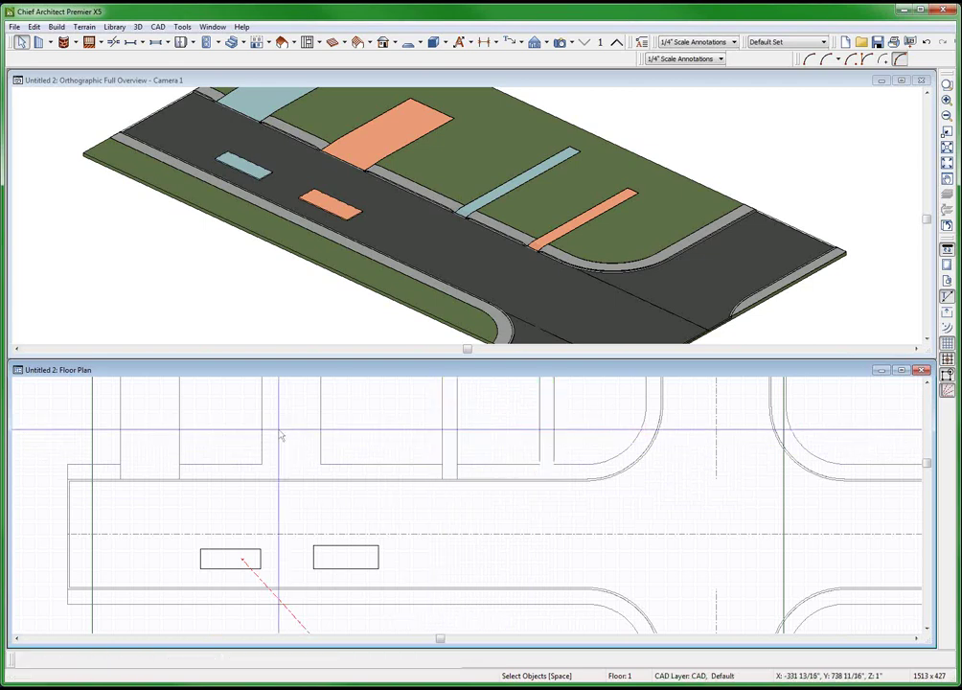
shift+click(171, 446)
double_click(153, 443)
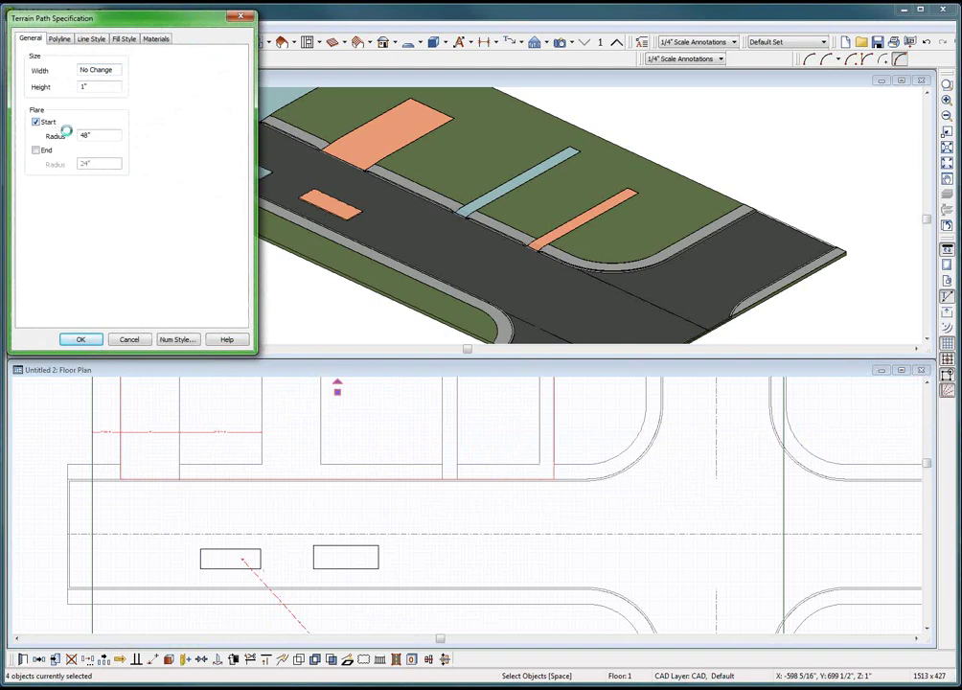
key(Return)
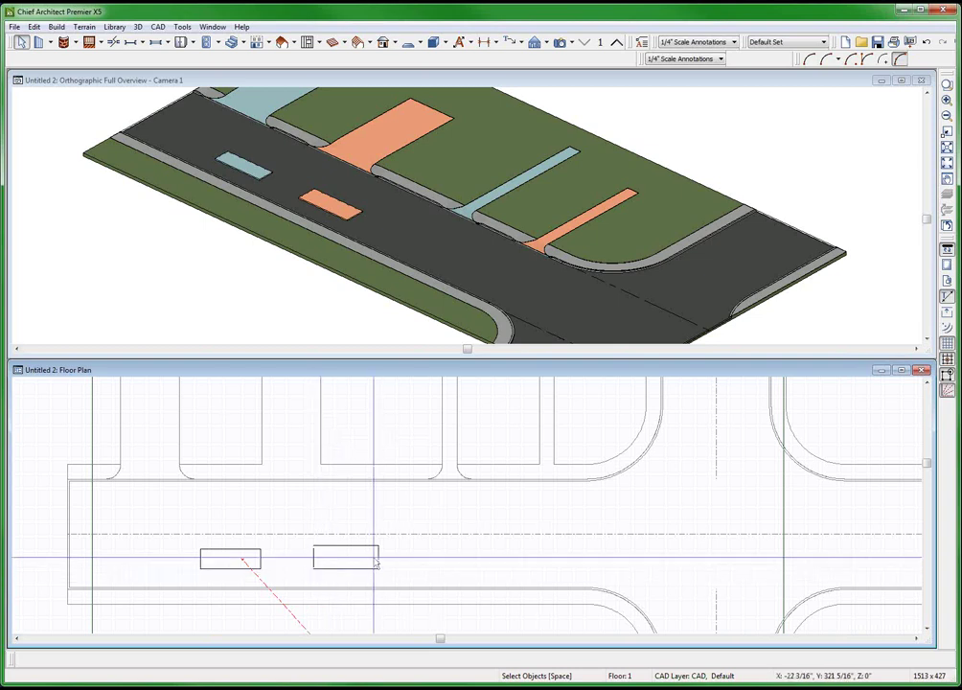
Maximize the 3D view window and zoom around the driveways and sidewalks.
click(425, 242)
scroll(494, 189, up, 2)
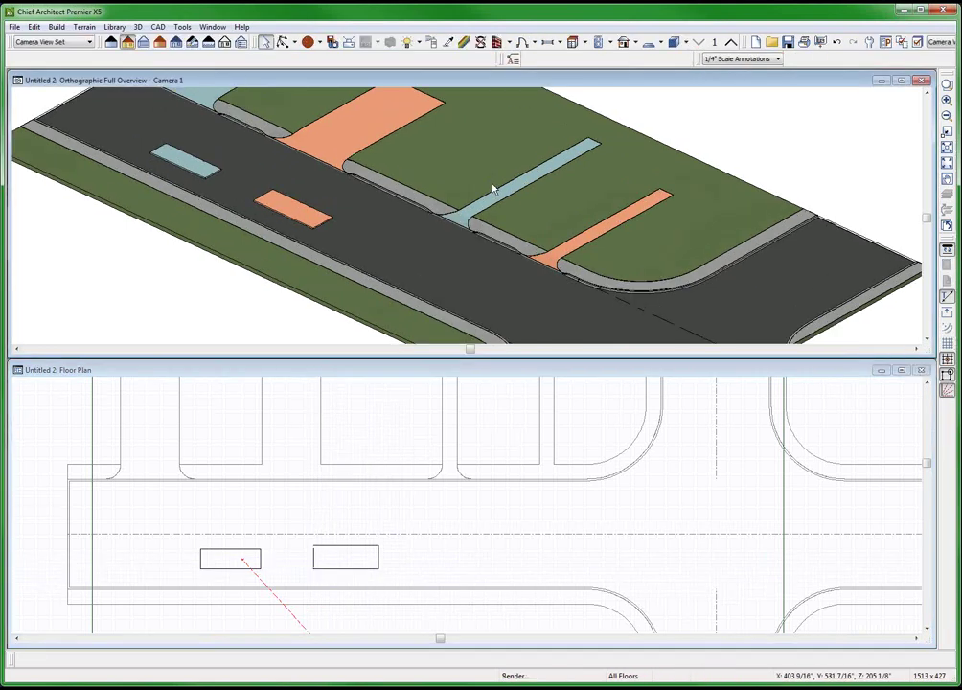
scroll(497, 196, up, 2)
scroll(537, 182, down, 2)
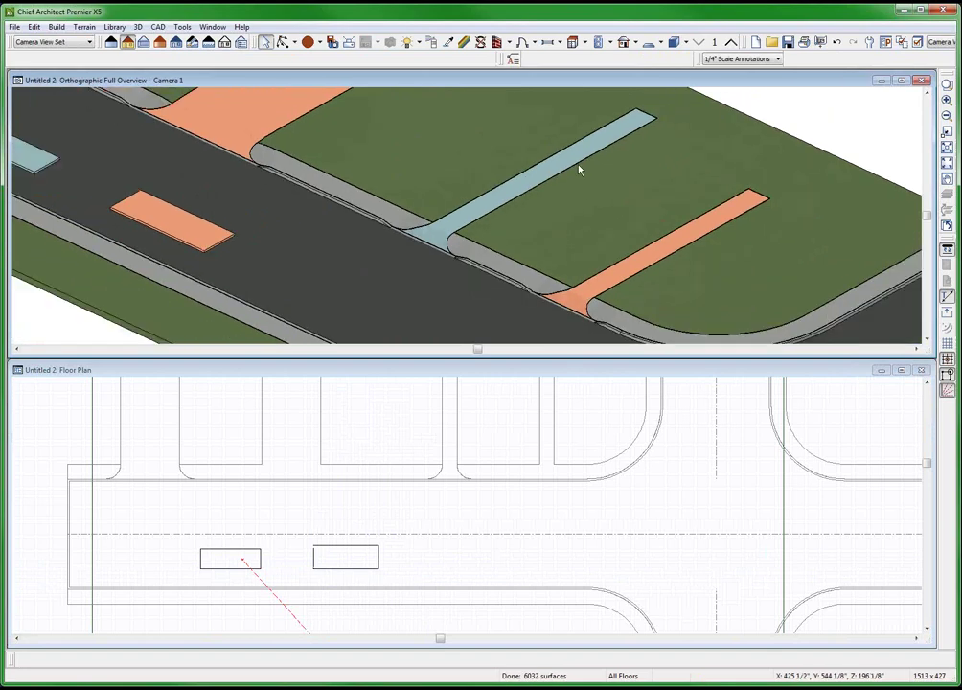
click(902, 81)
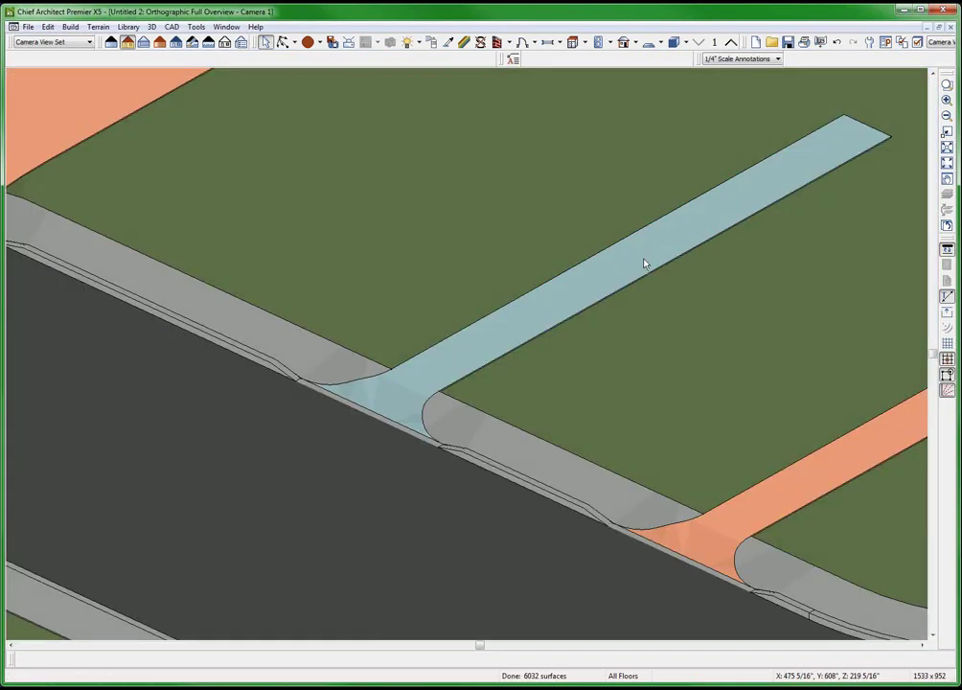
scroll(588, 554, down, 2)
scroll(724, 466, down, 1)
scroll(395, 481, up, 2)
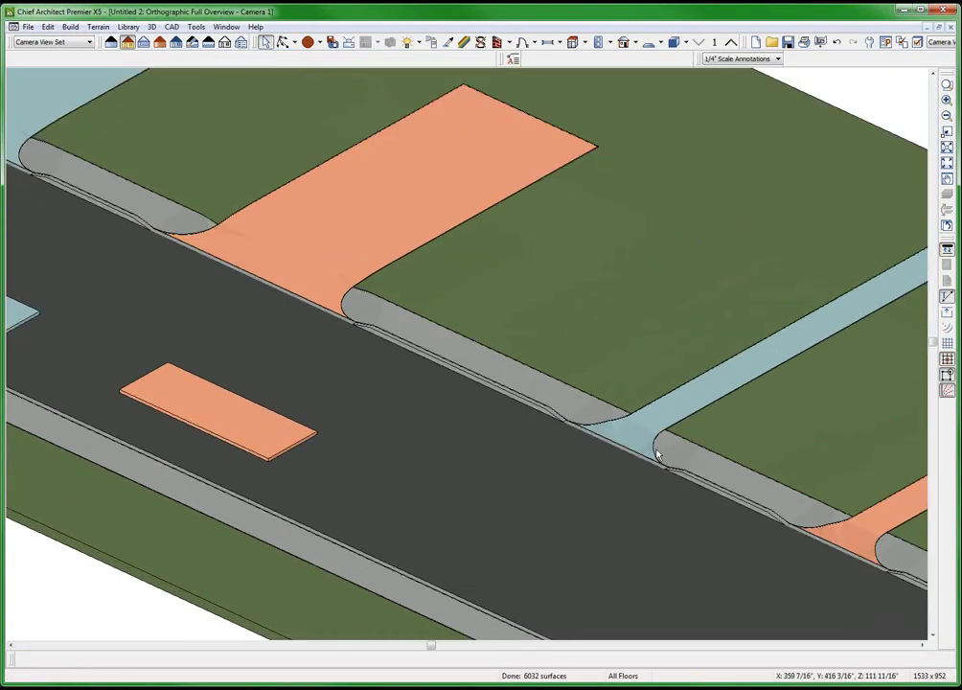
scroll(662, 437, up, 1)
scroll(473, 469, down, 1)
scroll(663, 389, down, 1)
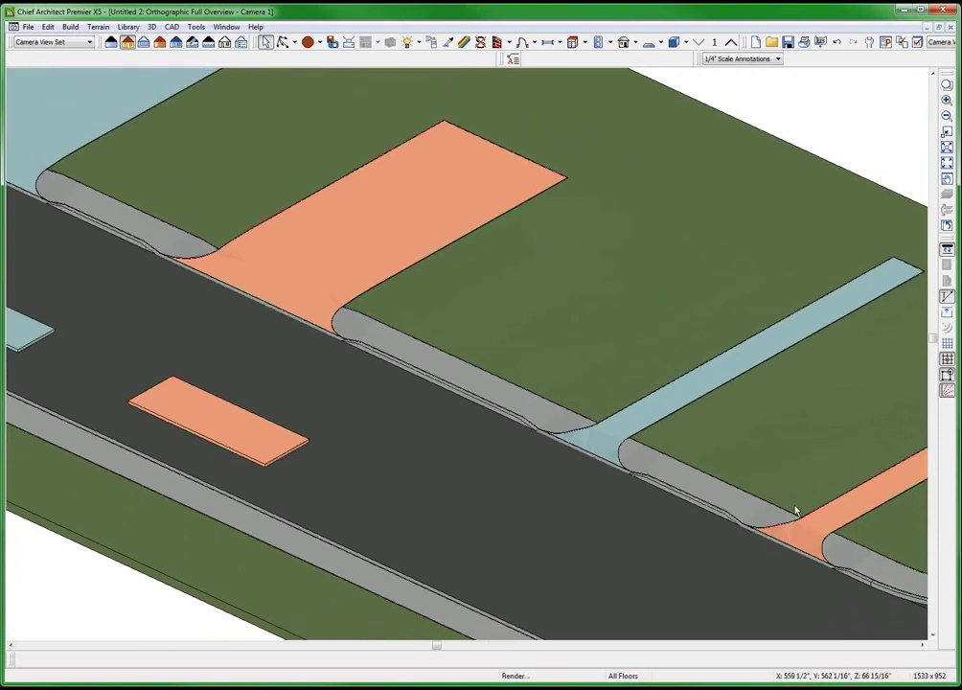
scroll(805, 534, down, 1)
scroll(554, 467, down, 2)
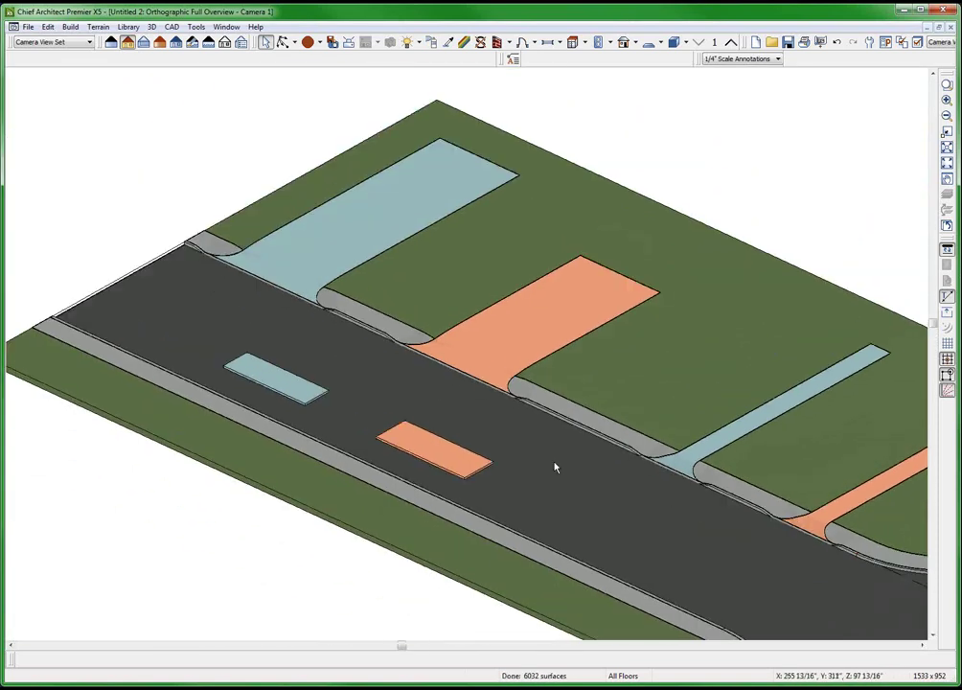
scroll(297, 262, up, 1)
scroll(298, 262, up, 1)
scroll(312, 270, up, 1)
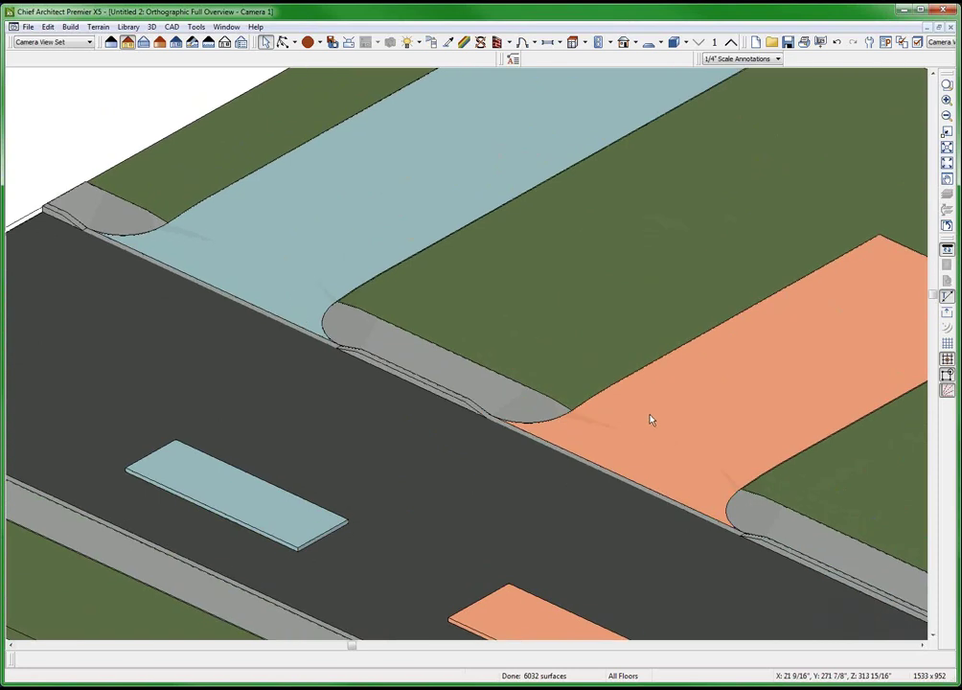
scroll(532, 467, down, 3)
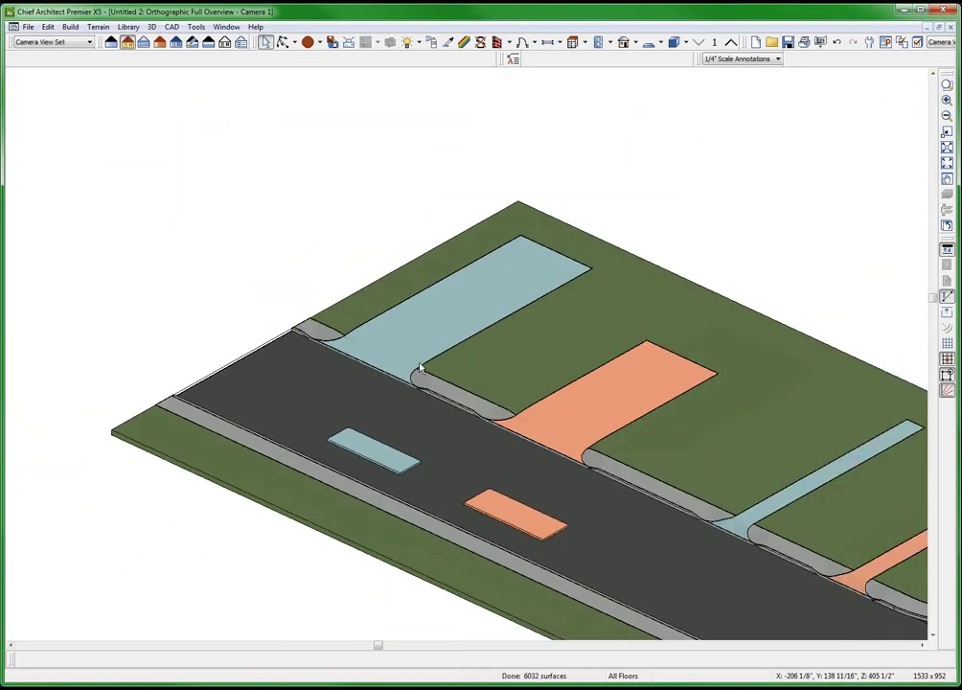
scroll(365, 383, down, 1)
scroll(532, 416, down, 1)
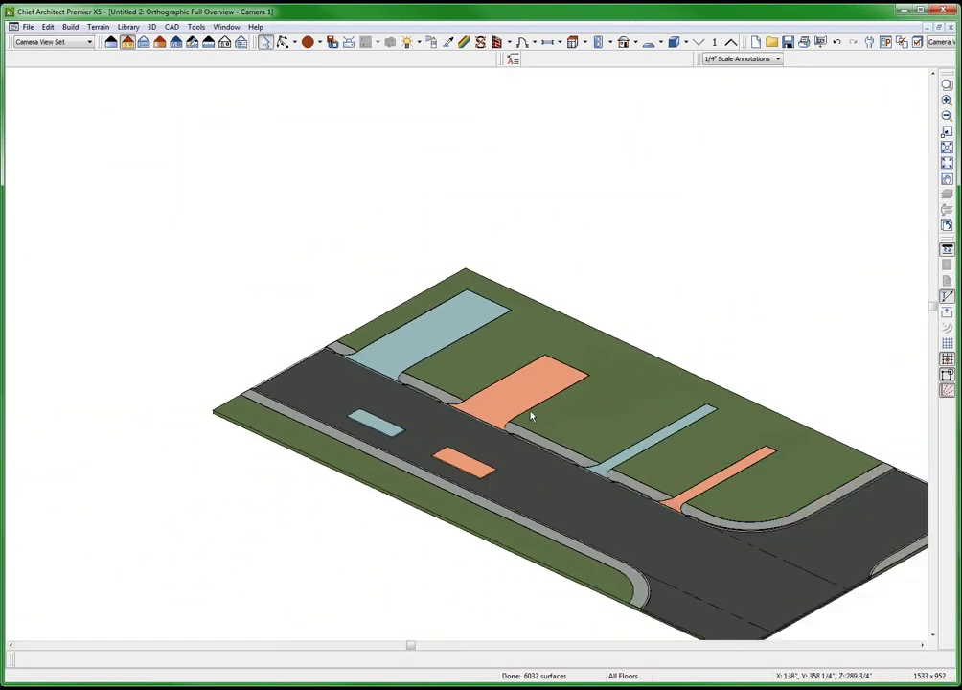
Show the 3D view in Standard Rendering and tile the plan and 3D windows horizontally.
click(110, 43)
scroll(659, 518, up, 1)
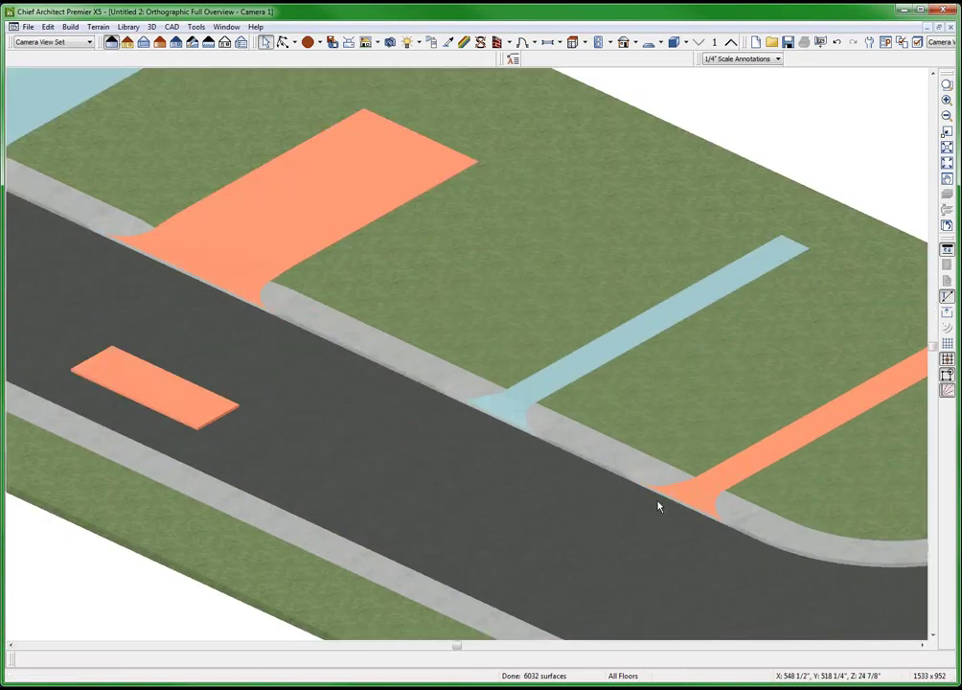
scroll(659, 505, up, 1)
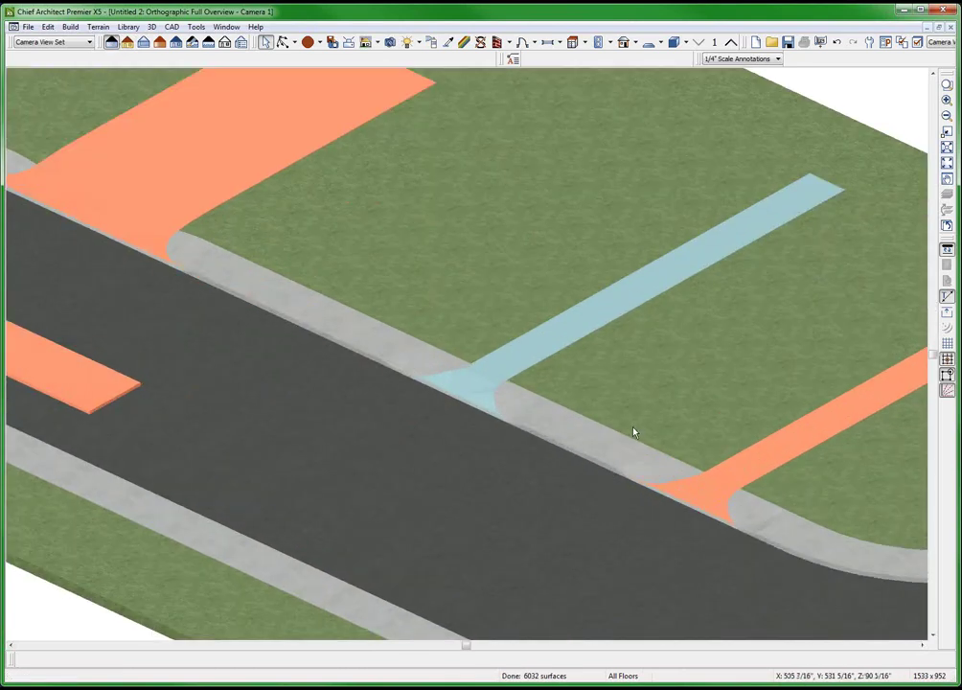
scroll(633, 432, down, 2)
scroll(135, 243, up, 1)
scroll(470, 358, down, 1)
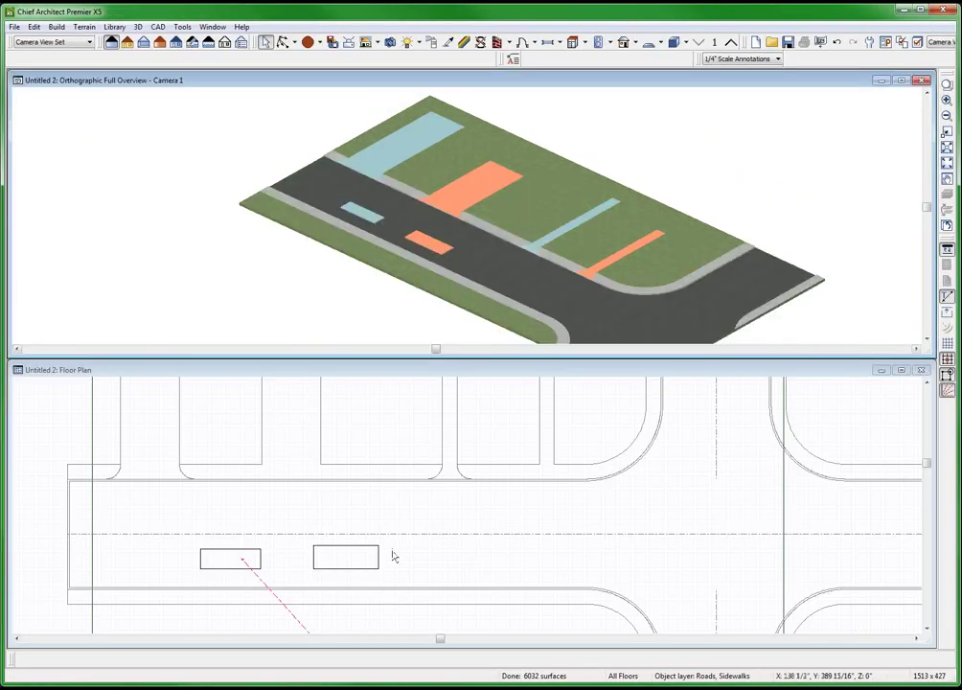
click(393, 549)
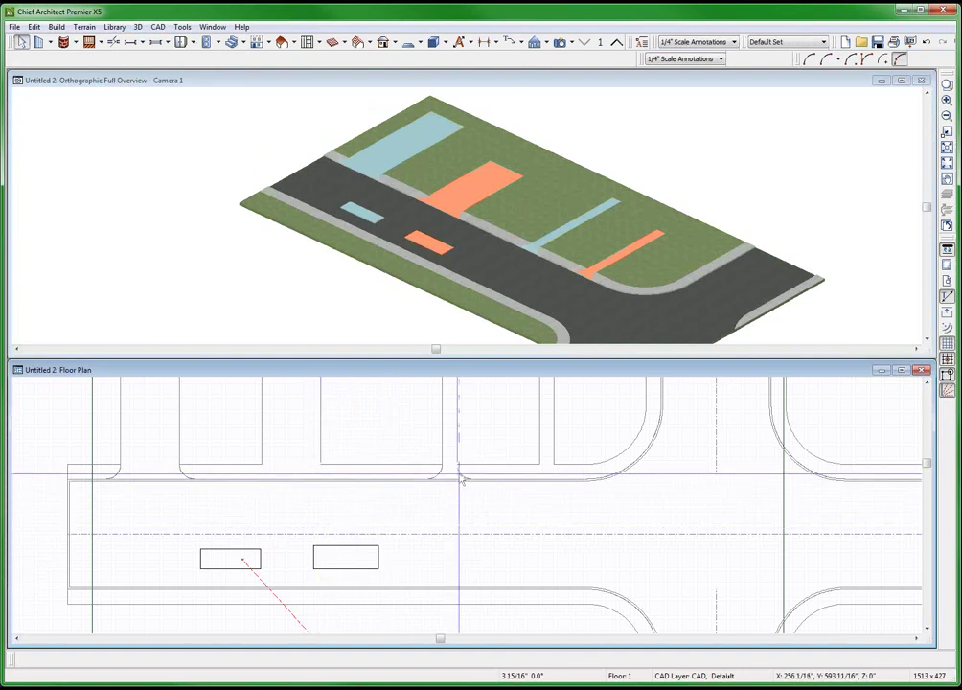
Draw a trial straight driveway up-left from the road edge with a flared start of 48" radius.
scroll(310, 539, down, 2)
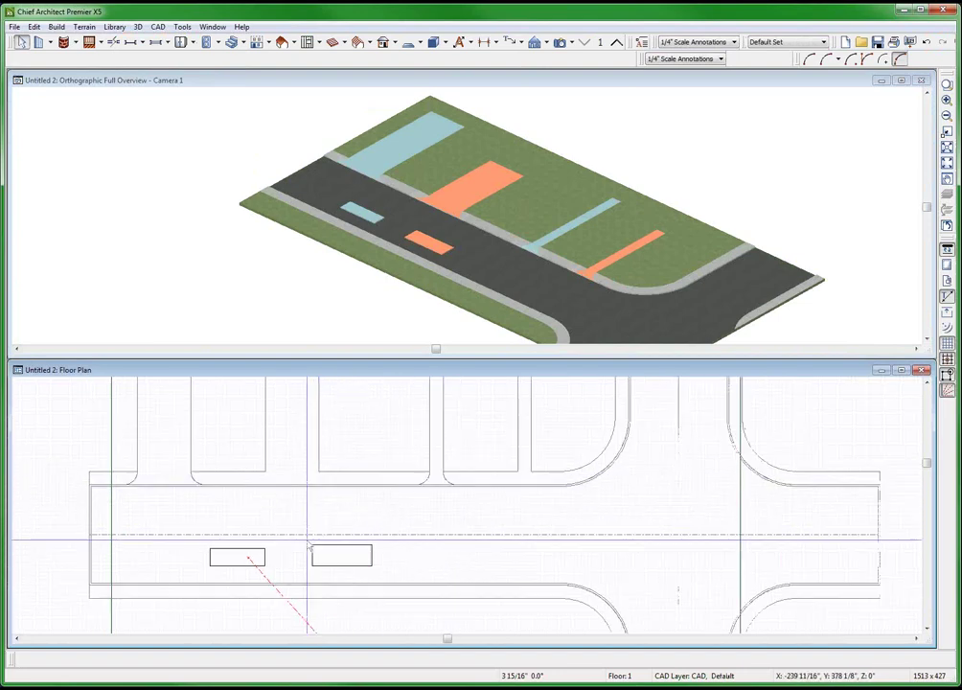
click(86, 27)
mouse_move(103, 225)
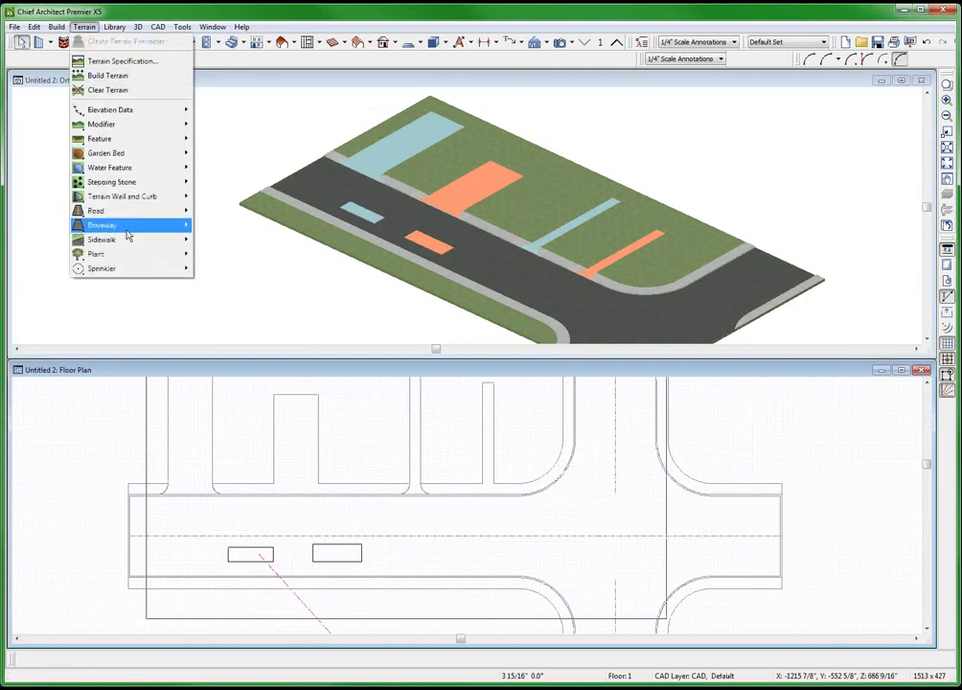
click(230, 225)
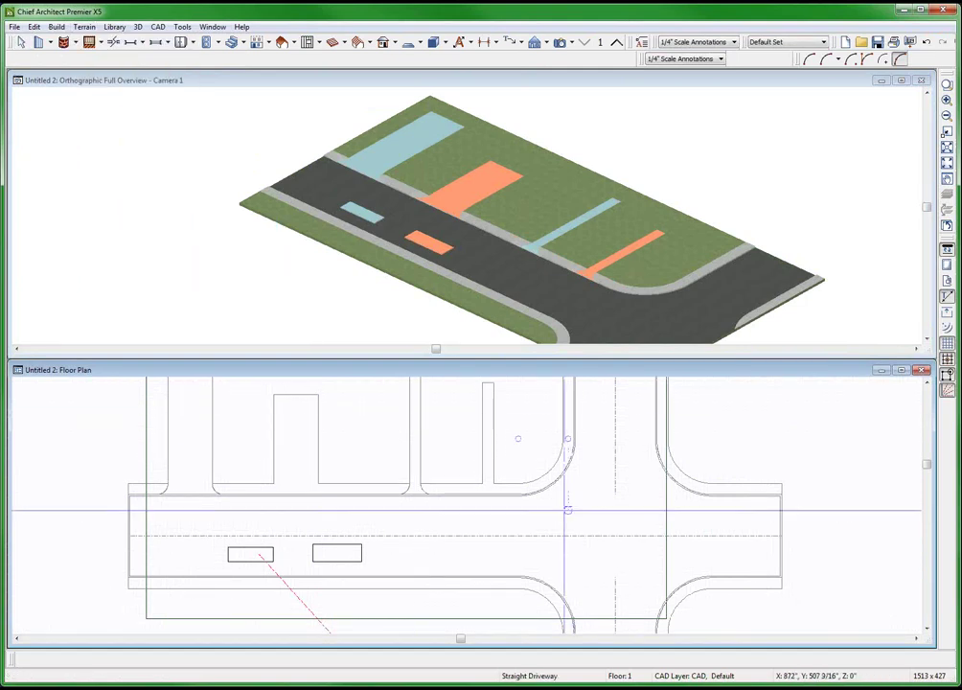
drag(557, 477, 528, 447)
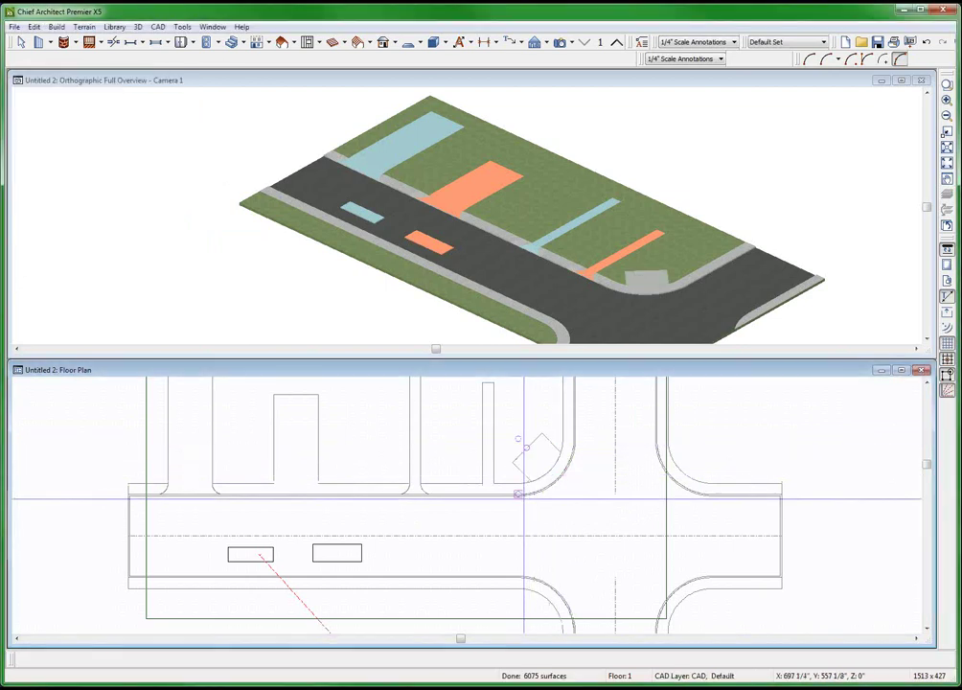
scroll(541, 439, down, 1)
scroll(547, 434, down, 2)
double_click(539, 436)
text(48)
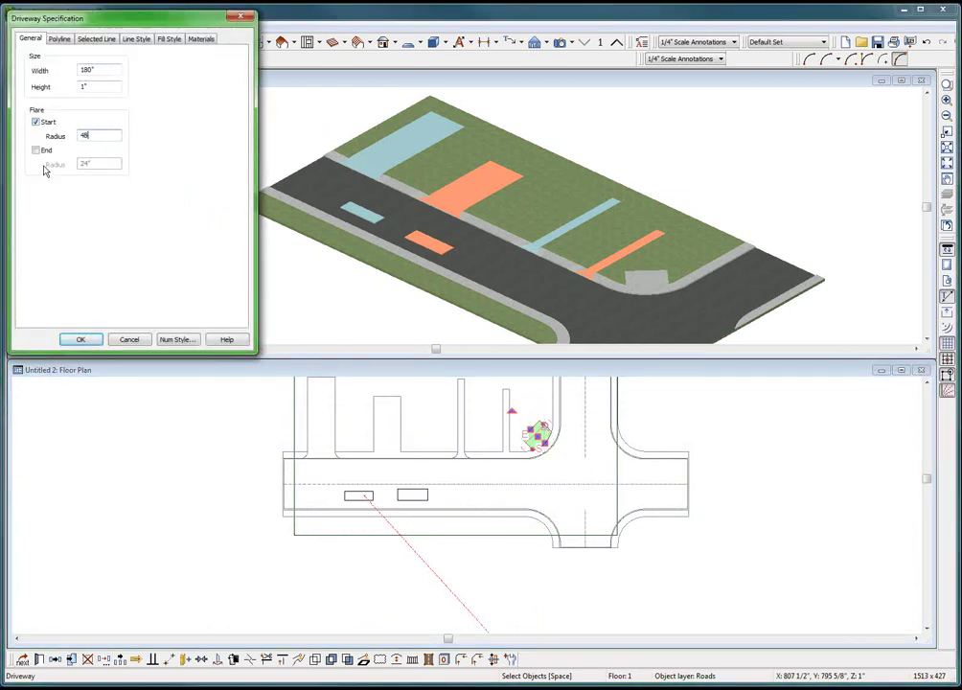
key(Return)
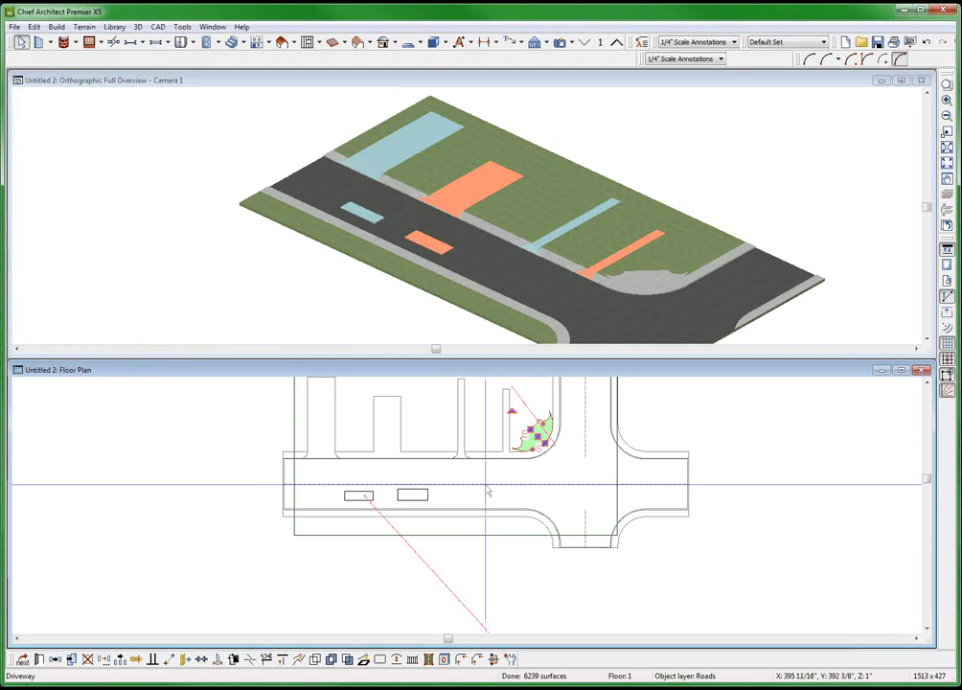
Delete the trial flared driveway.
key(Delete)
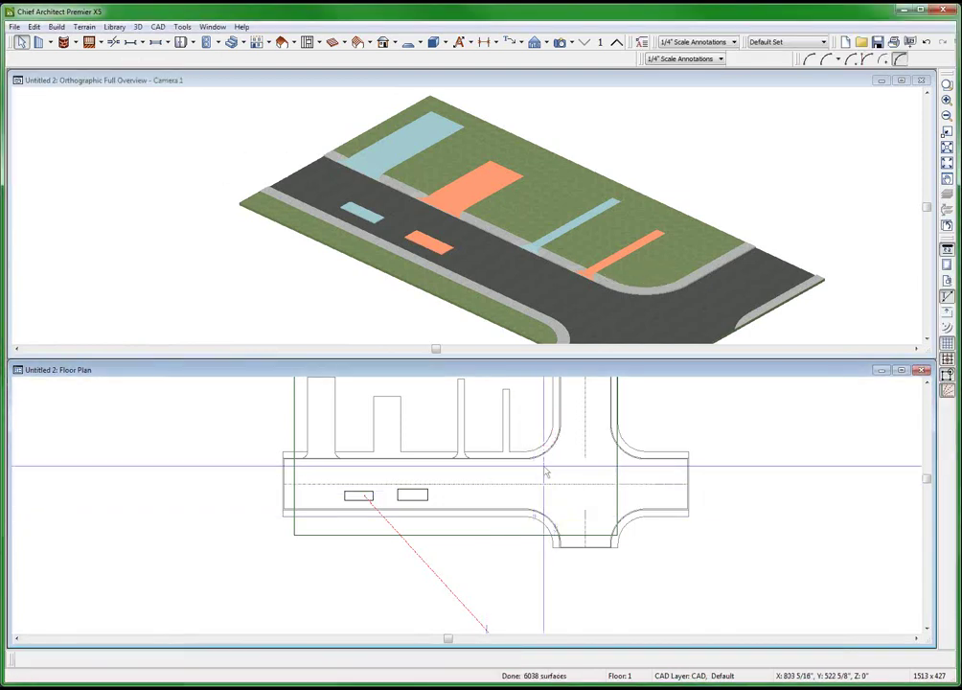
scroll(535, 489, up, 3)
scroll(479, 487, up, 1)
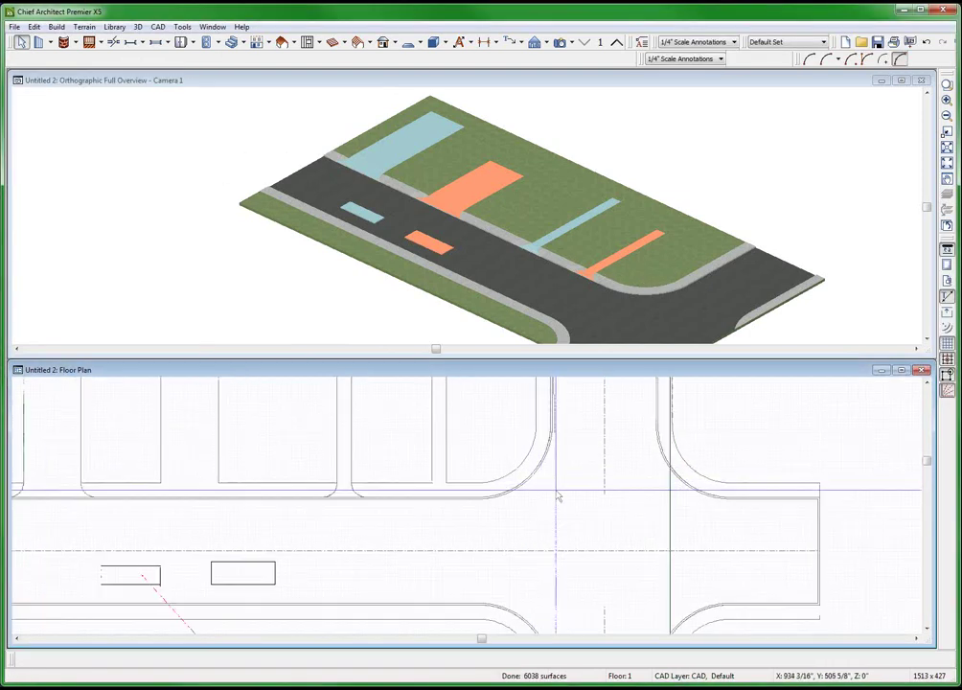
scroll(422, 484, down, 1)
scroll(362, 481, up, 2)
scroll(362, 469, up, 2)
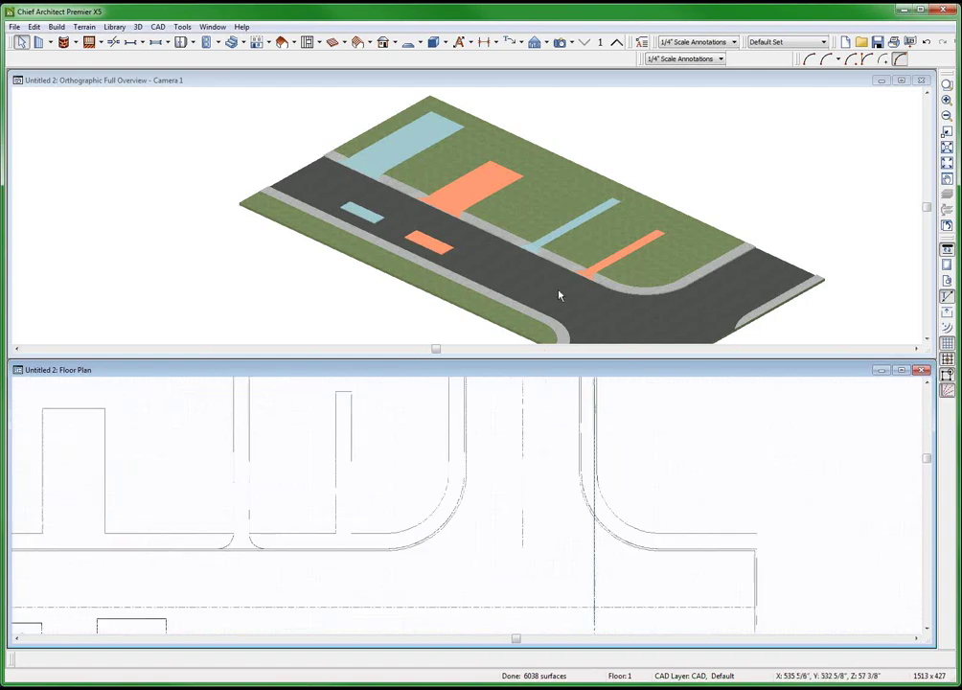
Draw a straight driveway at the curved road corner and inspect it in 3D.
click(83, 29)
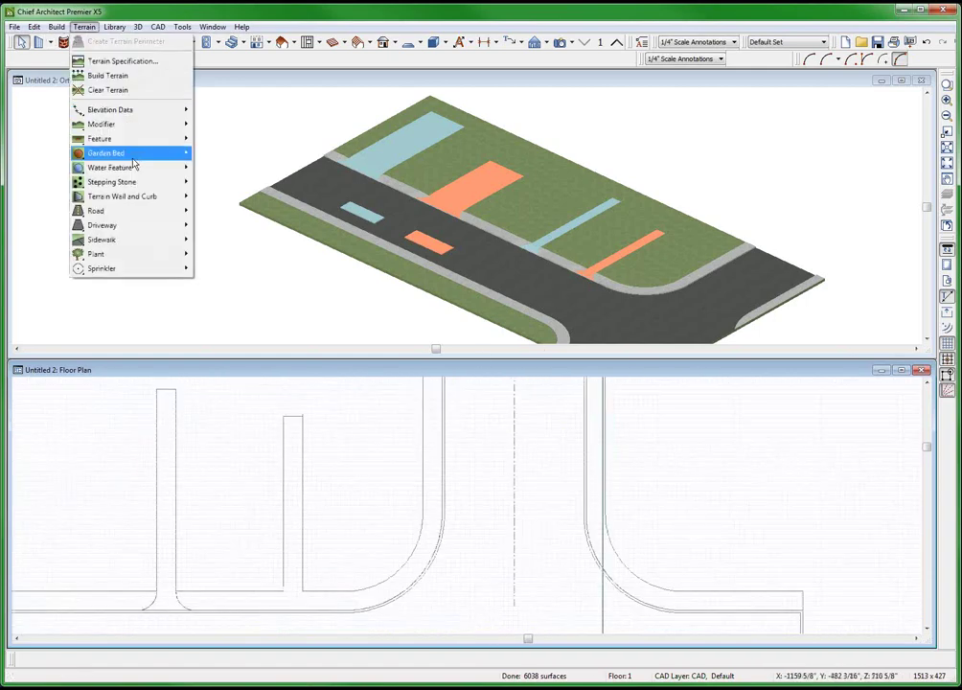
mouse_move(102, 225)
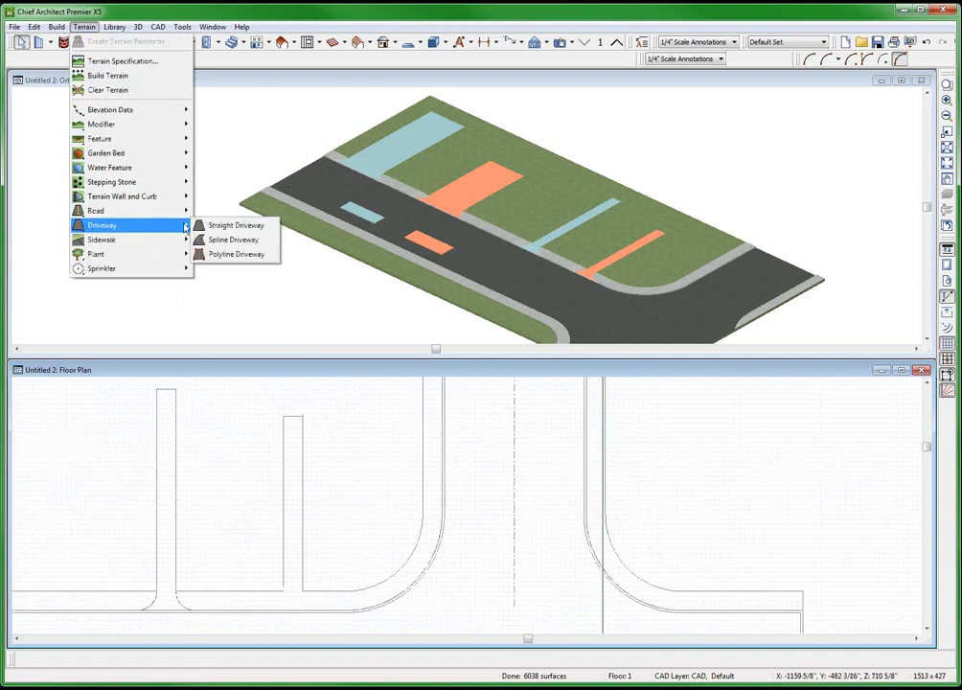
click(223, 228)
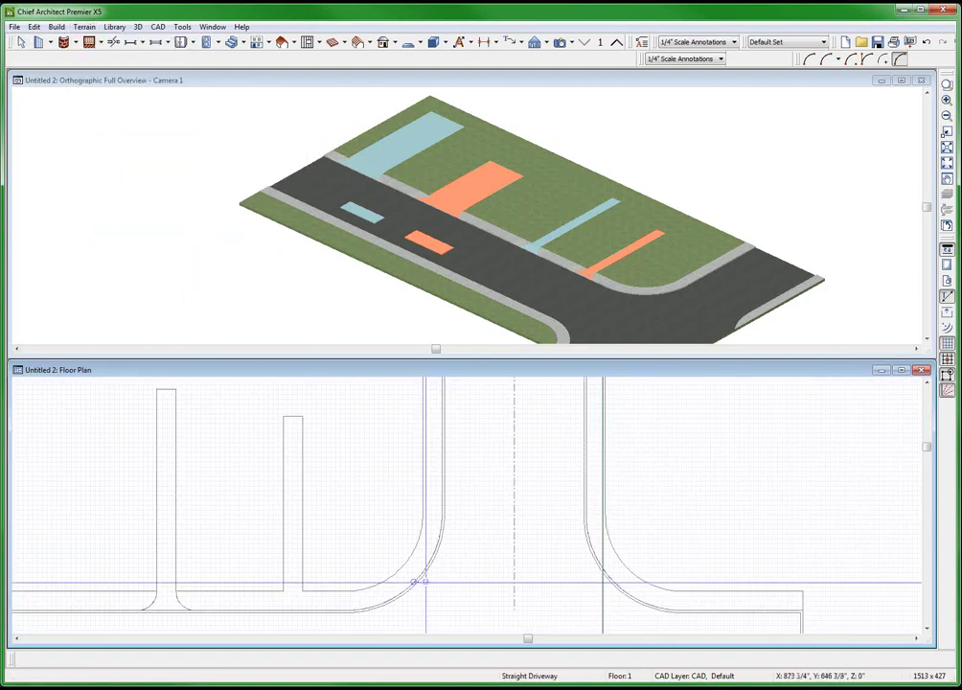
drag(414, 582, 368, 510)
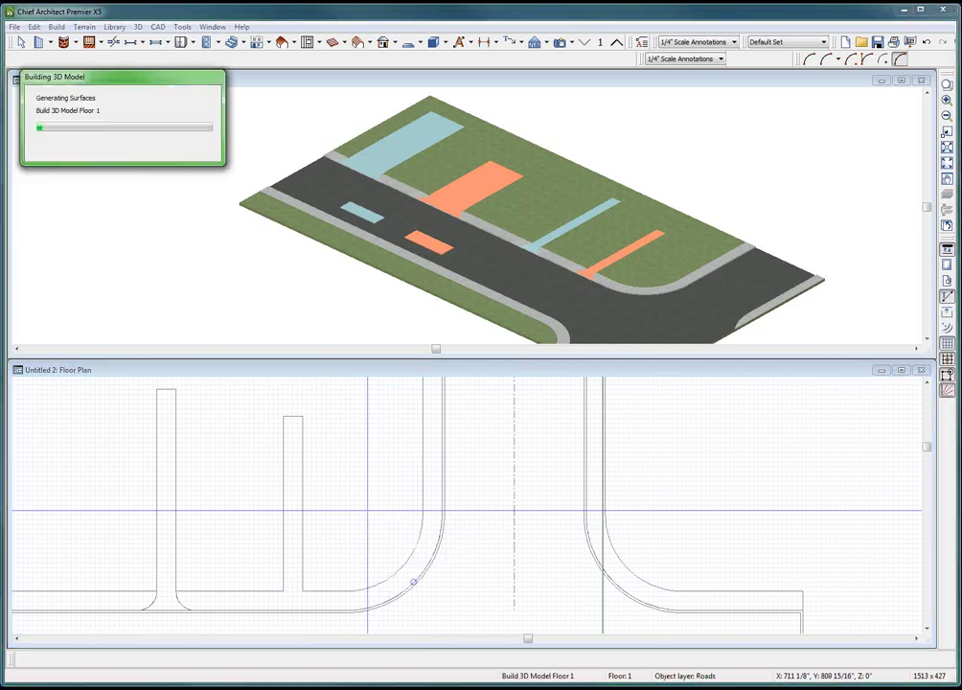
key(space)
click(381, 529)
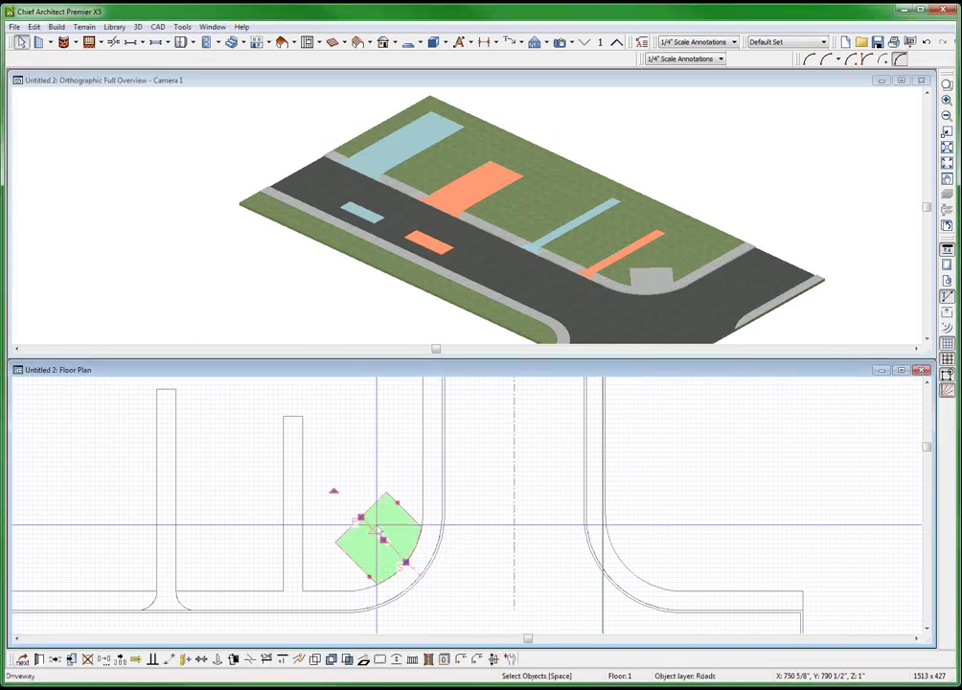
click(637, 263)
scroll(637, 263, up, 2)
scroll(661, 287, up, 2)
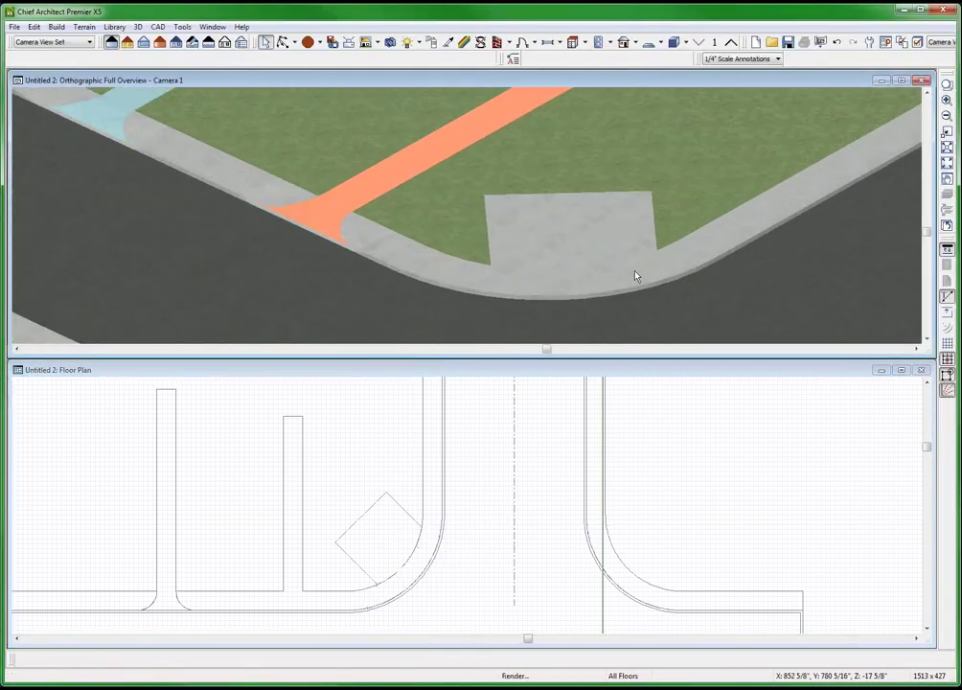
scroll(635, 273, up, 2)
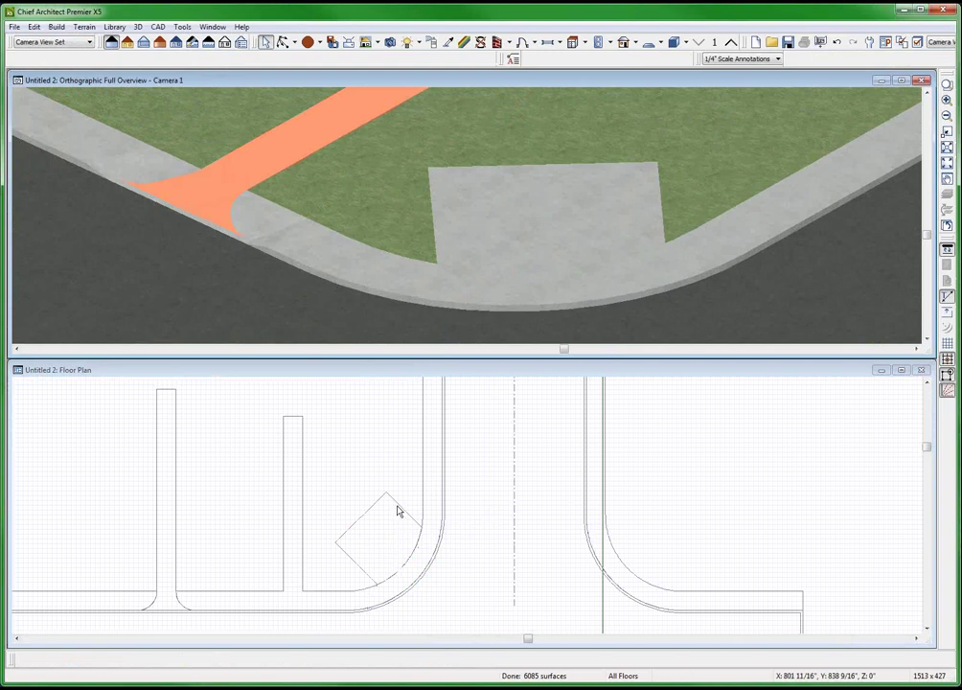
Give the corner driveway a flared start and widen its side toward the curb.
click(398, 511)
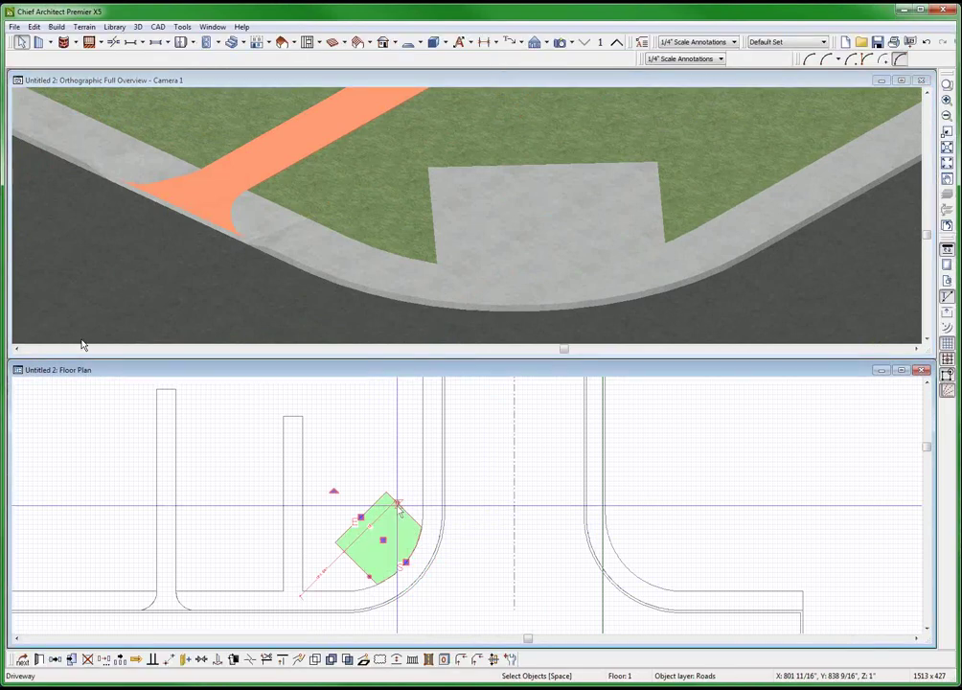
key(e)
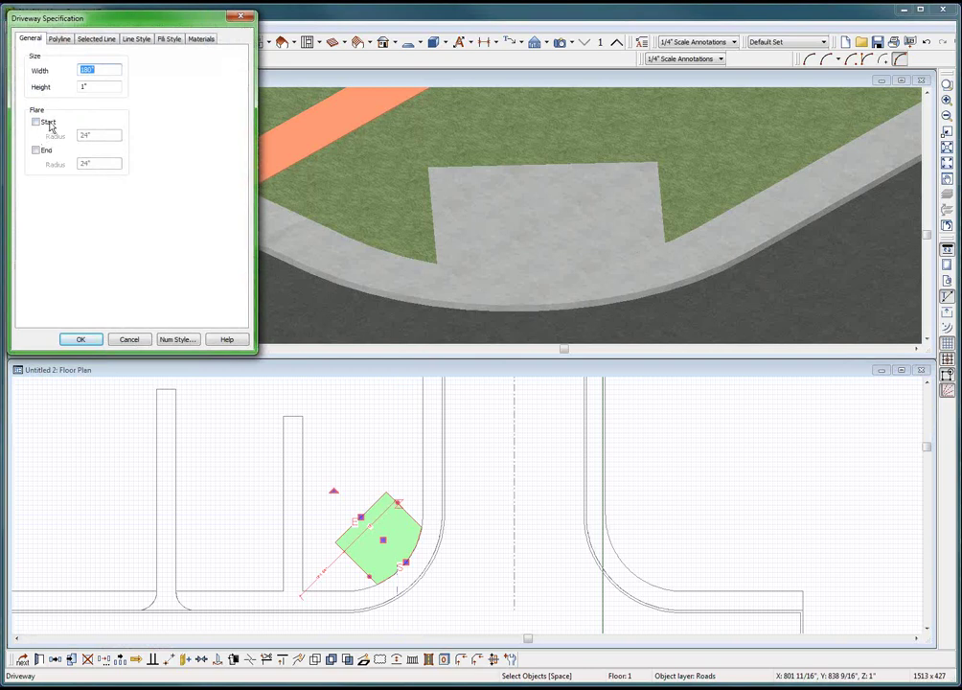
key(Return)
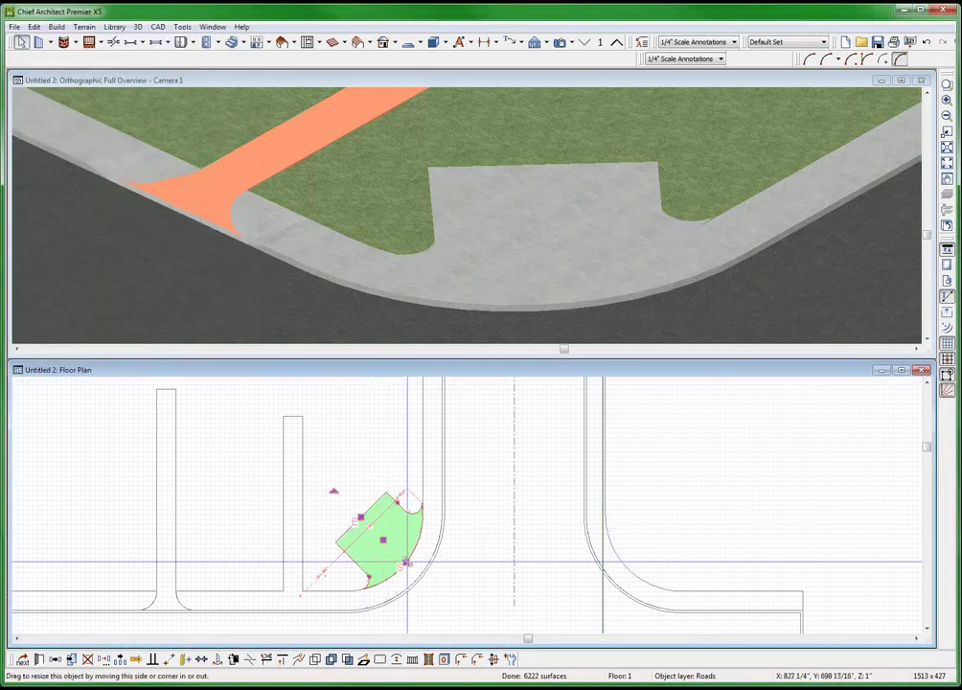
drag(406, 562, 421, 579)
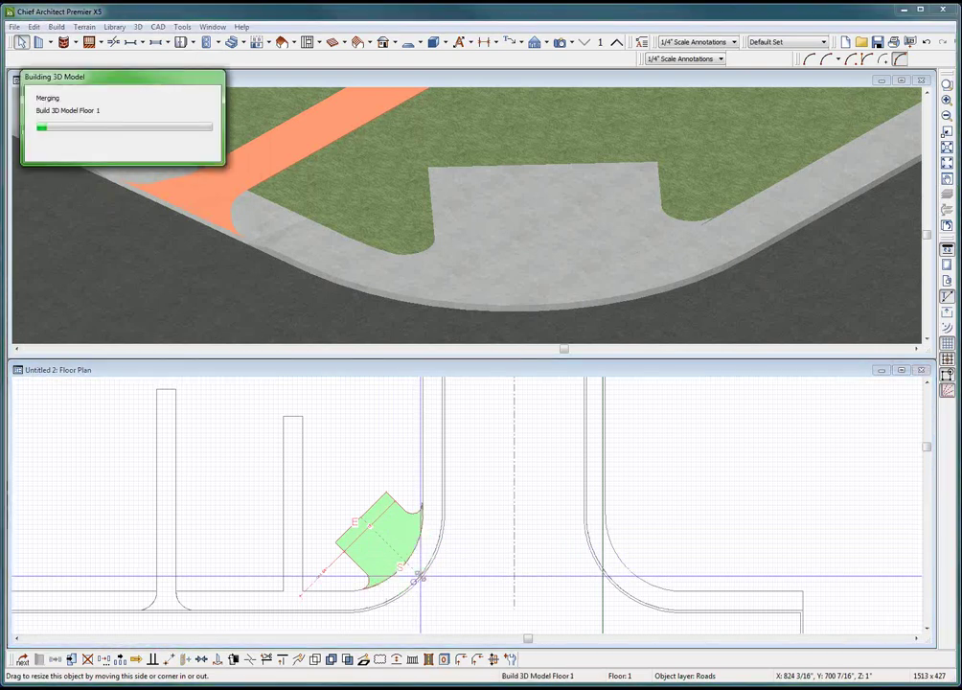
click(559, 294)
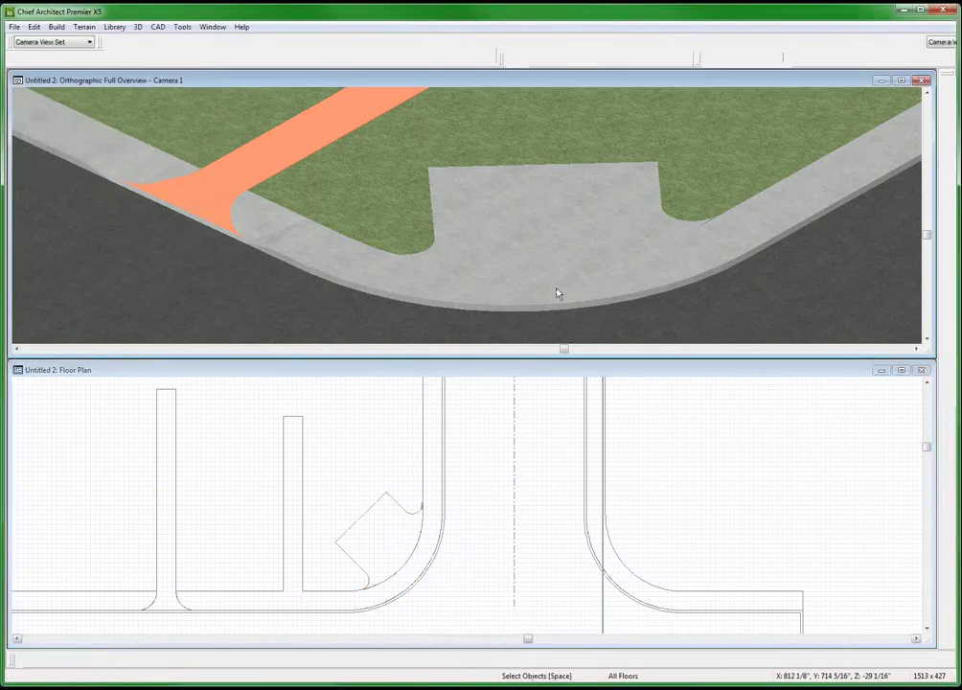
click(474, 559)
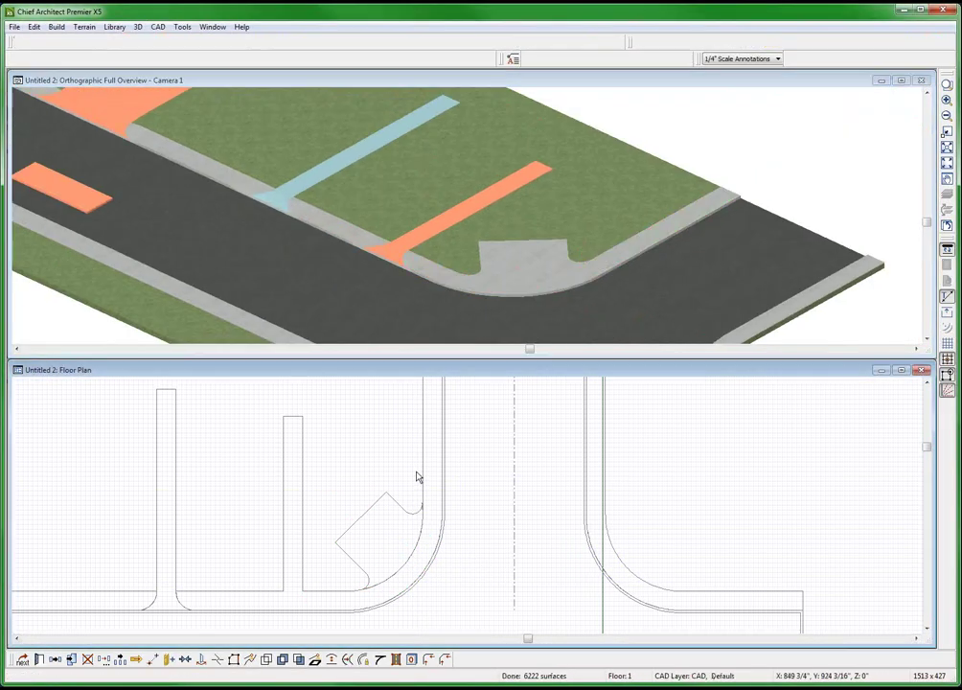
scroll(415, 477, down, 3)
Draw a short diagonal straight sidewalk at the lower road corner and orbit in close.
key(Escape)
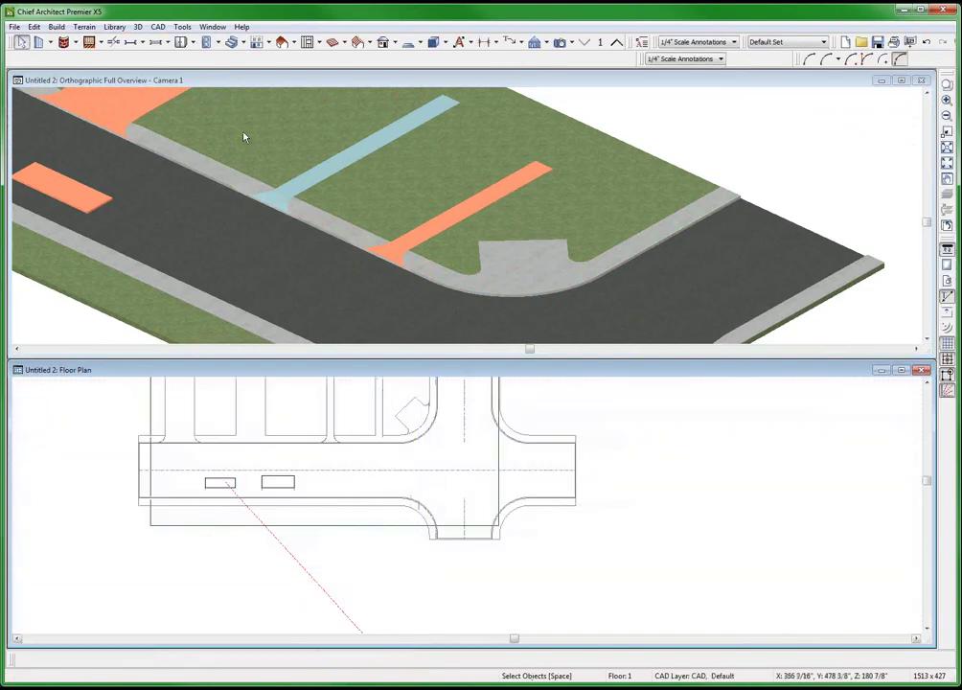
click(86, 28)
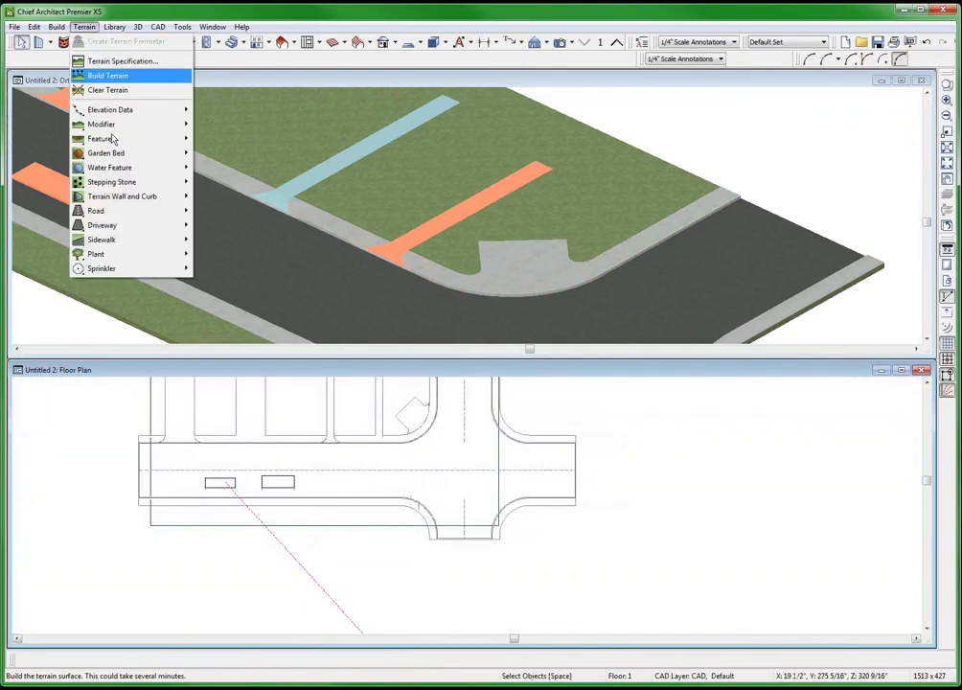
mouse_move(101, 239)
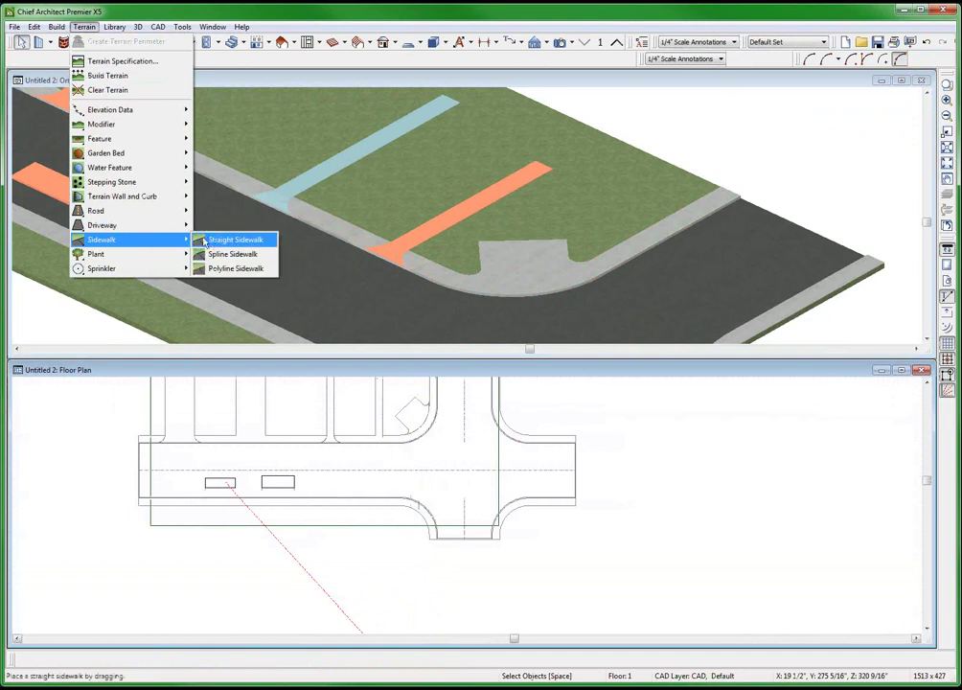
click(223, 242)
drag(423, 510, 396, 538)
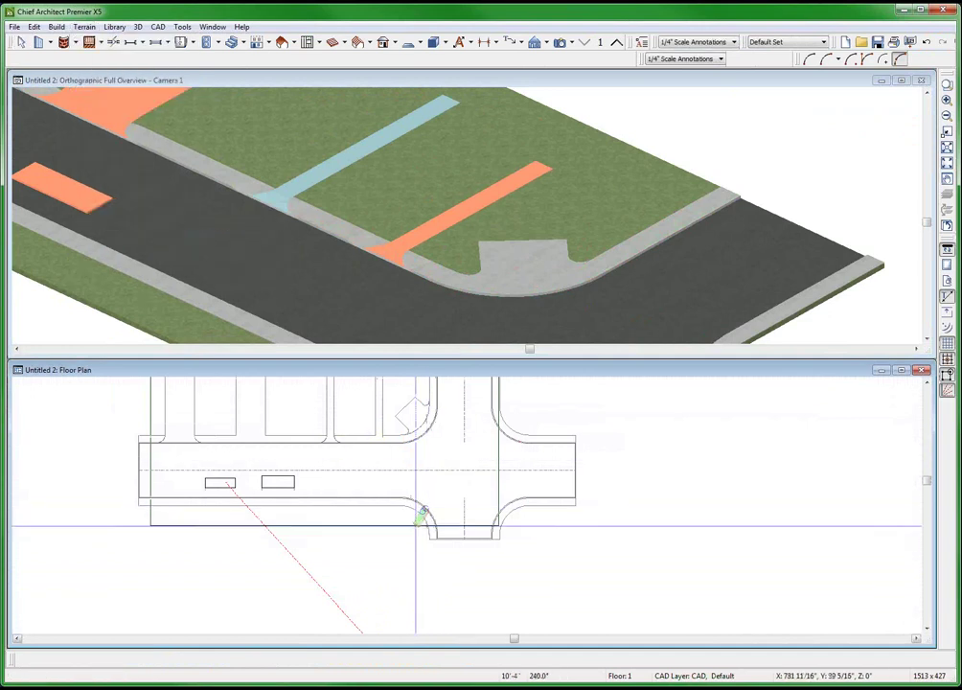
scroll(396, 539, up, 2)
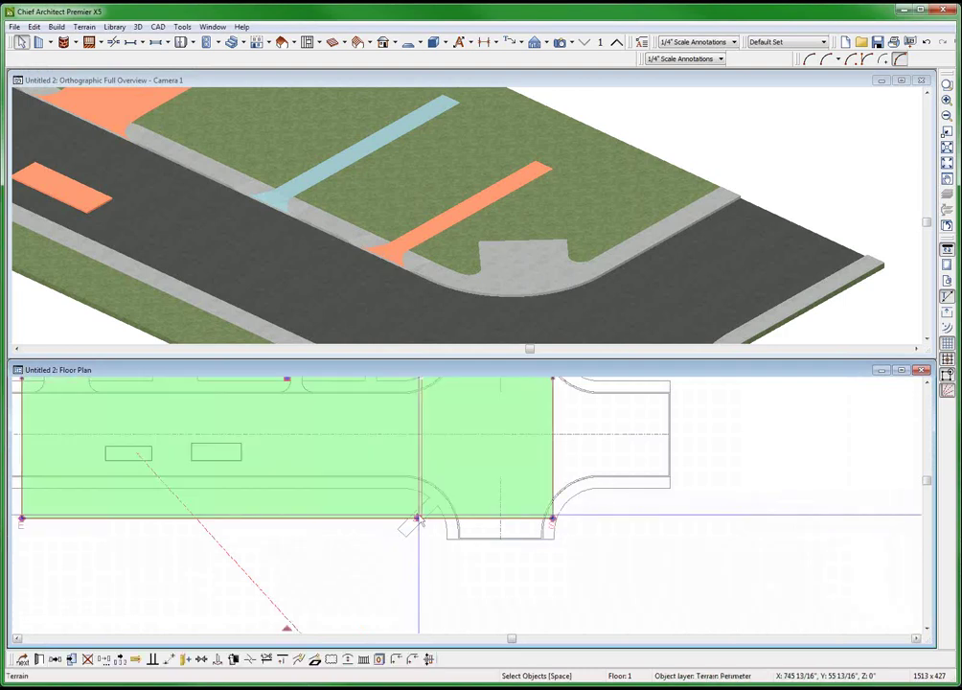
click(473, 198)
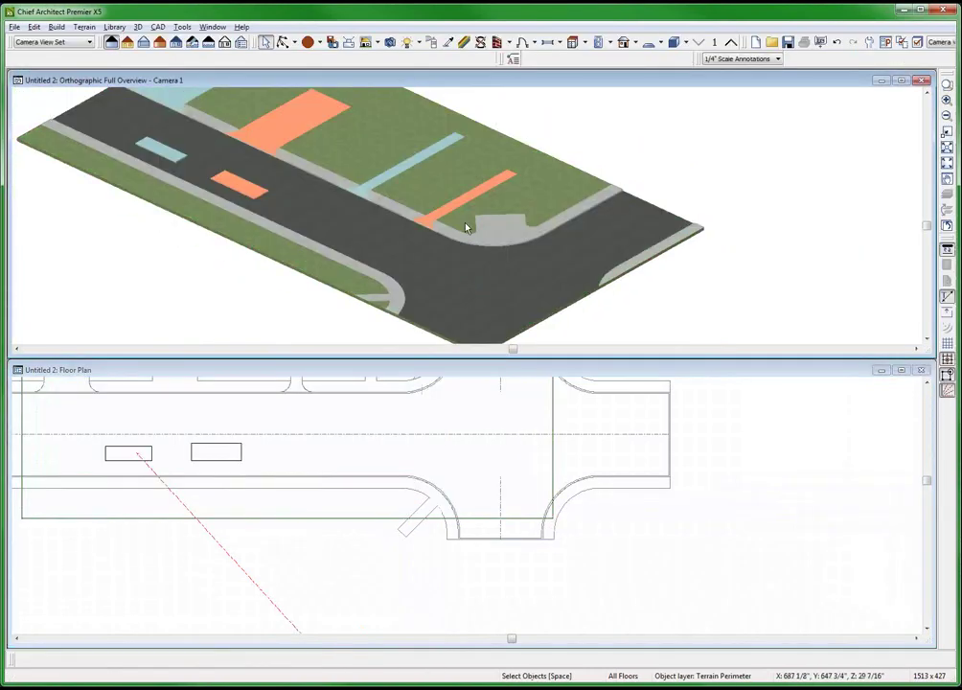
key(alt+o)
drag(485, 224, 254, 240)
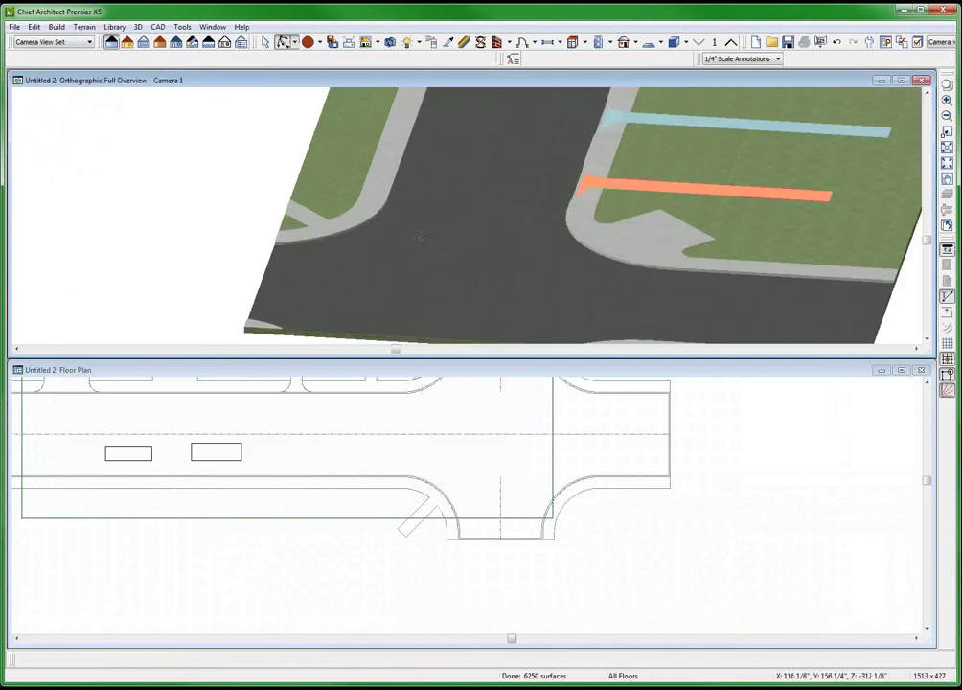
Give the new diagonal sidewalk a flared start.
double_click(412, 517)
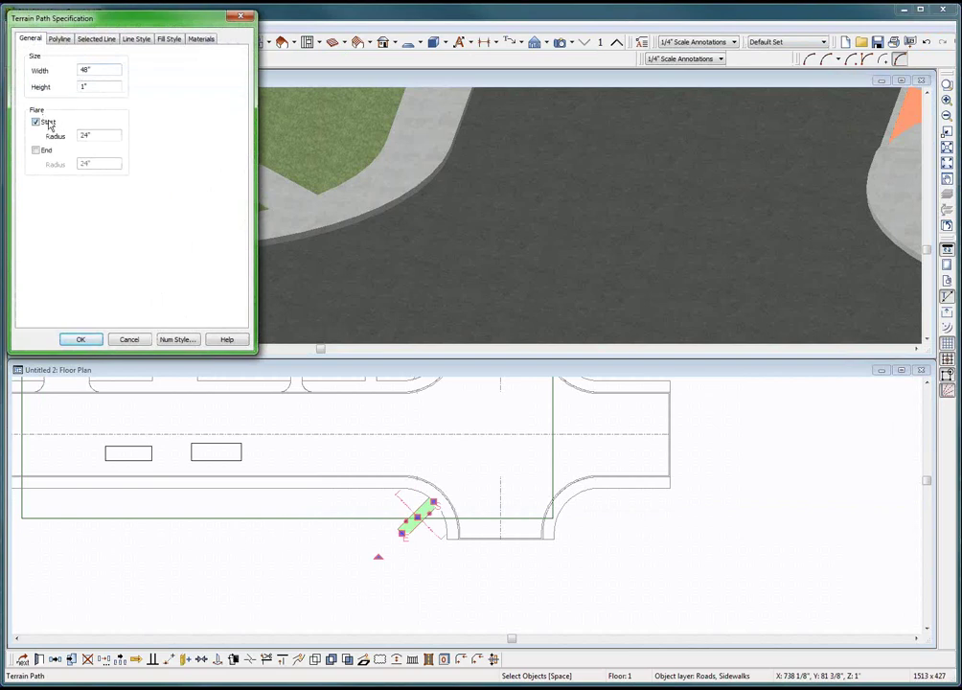
key(Return)
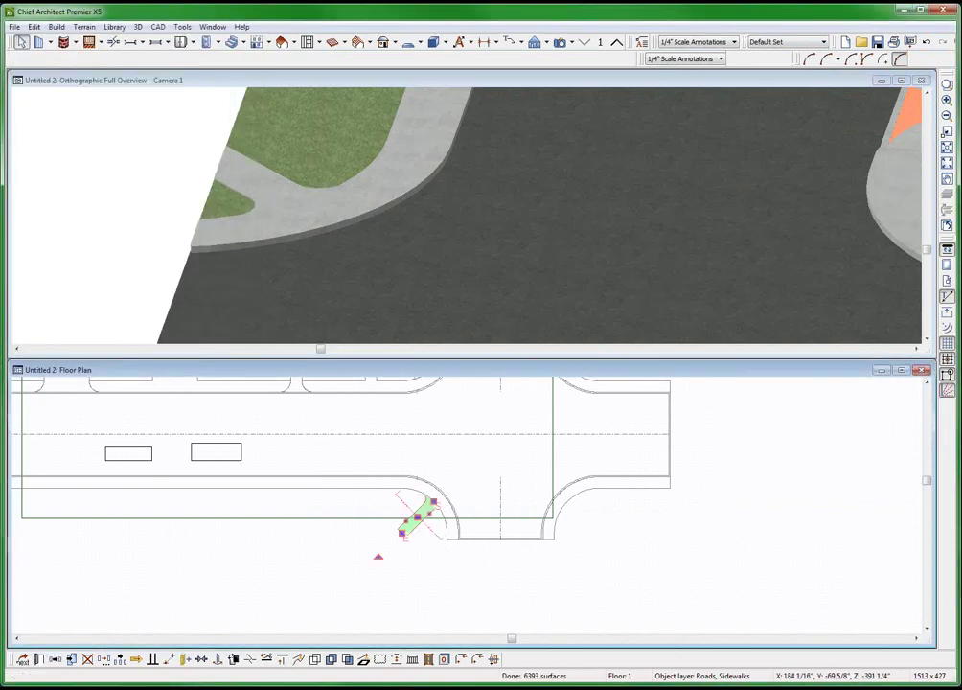
scroll(402, 418, down, 2)
scroll(402, 418, down, 2)
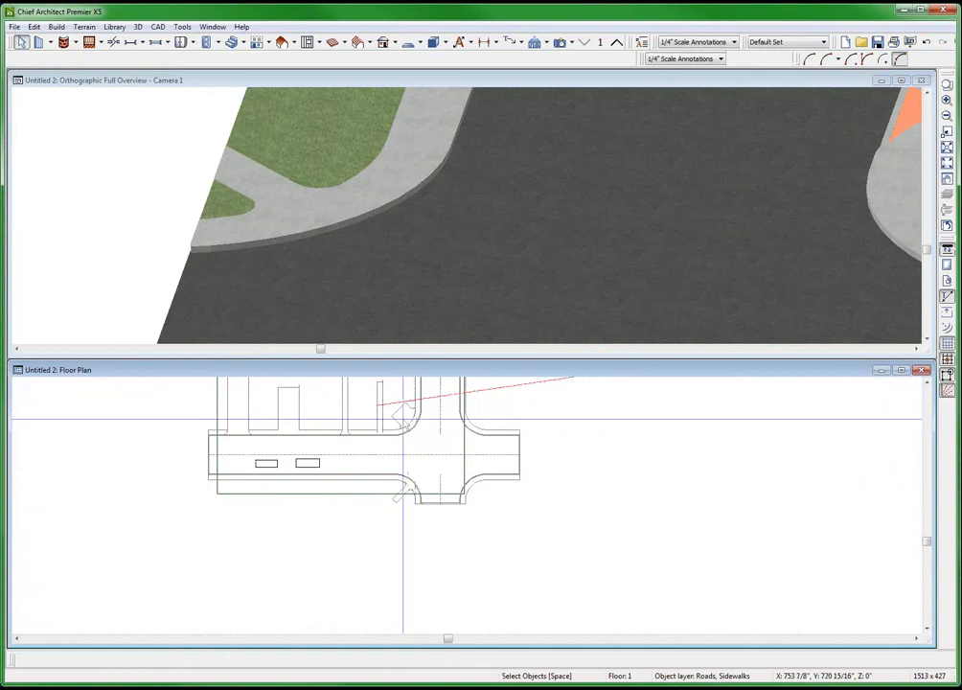
click(402, 418)
scroll(407, 437, down, 2)
scroll(383, 475, up, 2)
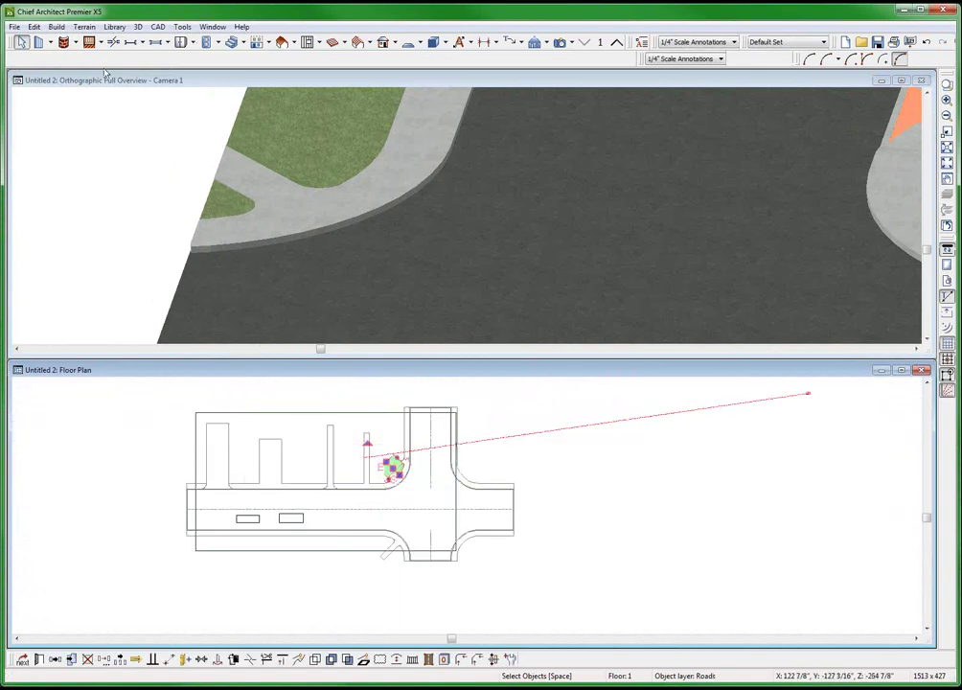
Draw a short straight driveway off the right side of the upper cross street.
click(82, 27)
mouse_move(103, 224)
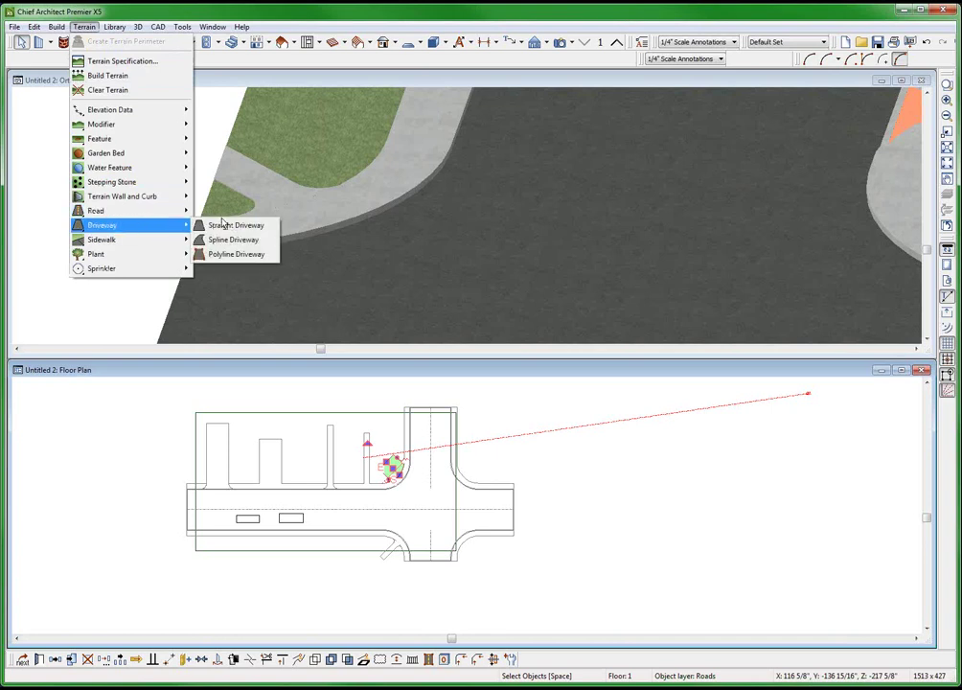
click(231, 226)
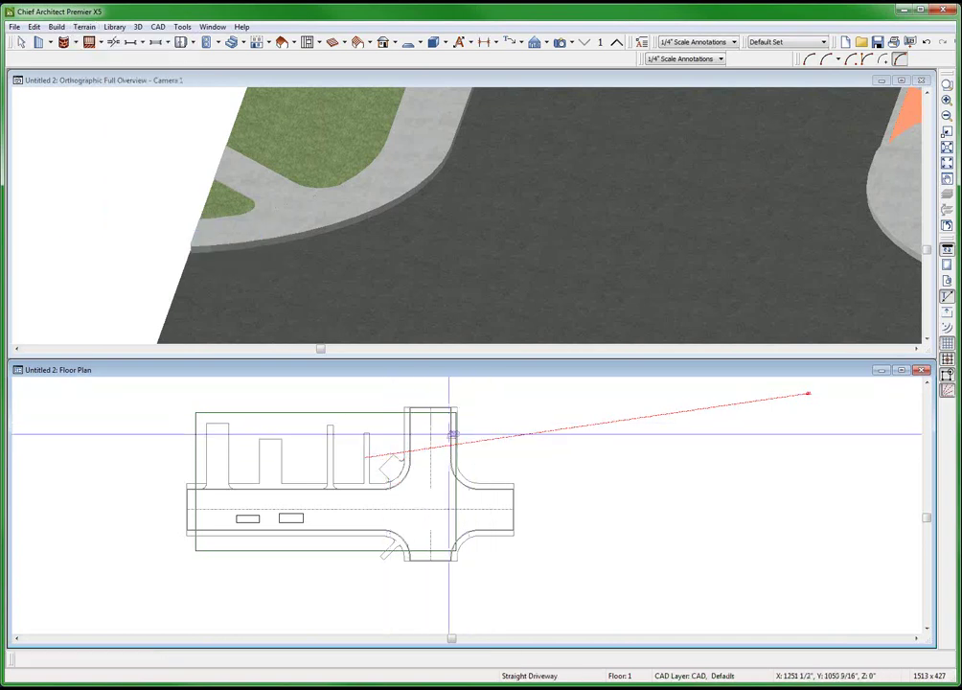
drag(449, 434, 516, 435)
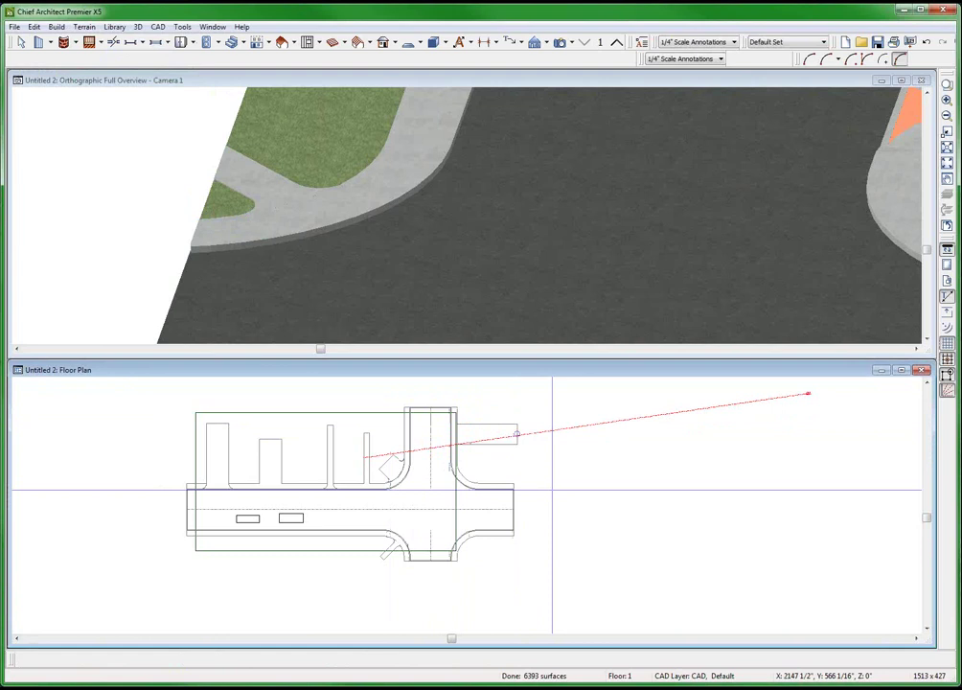
key(space)
click(482, 434)
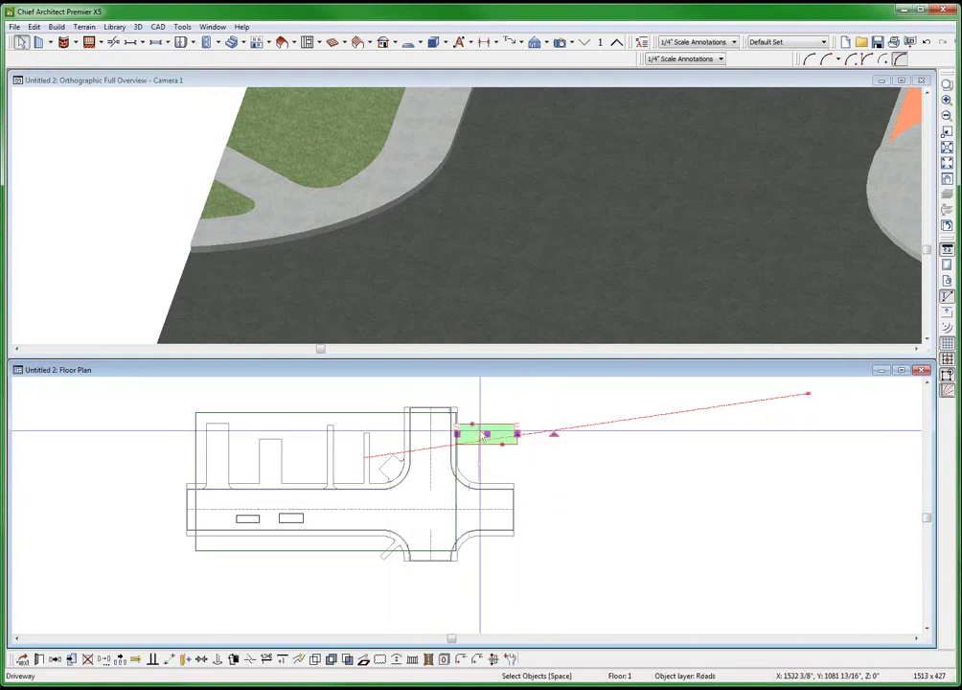
double_click(483, 436)
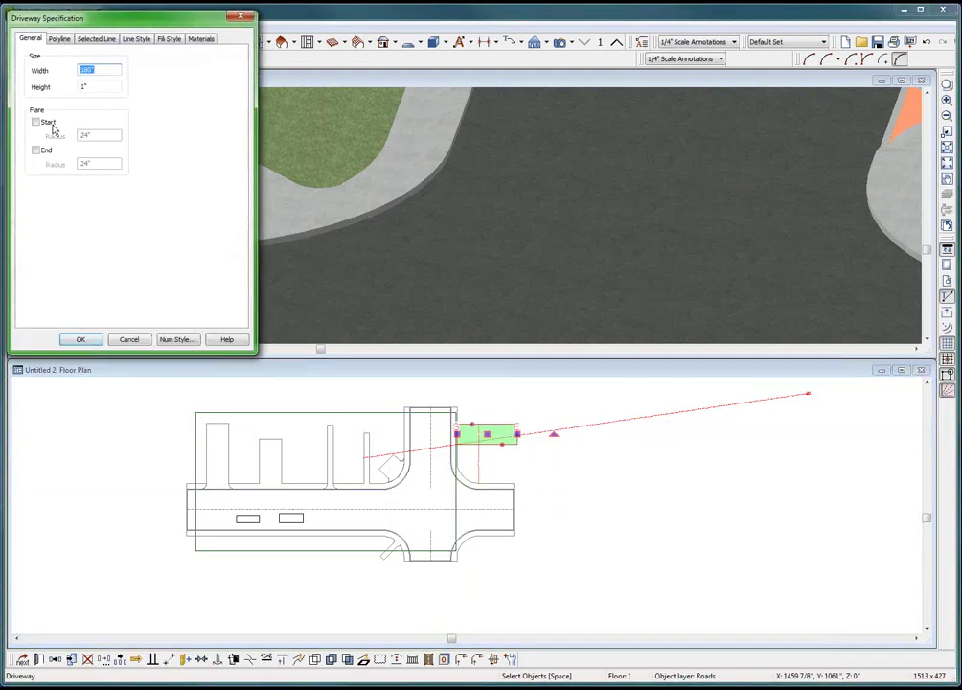
key(Return)
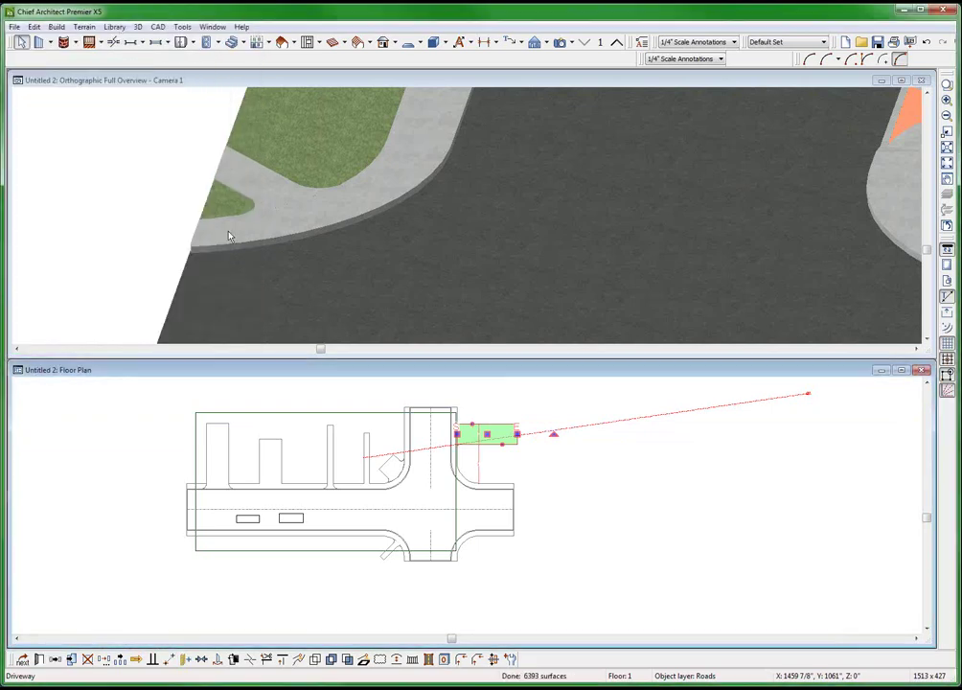
Orbit the 3D view to see the road from another angle.
click(369, 253)
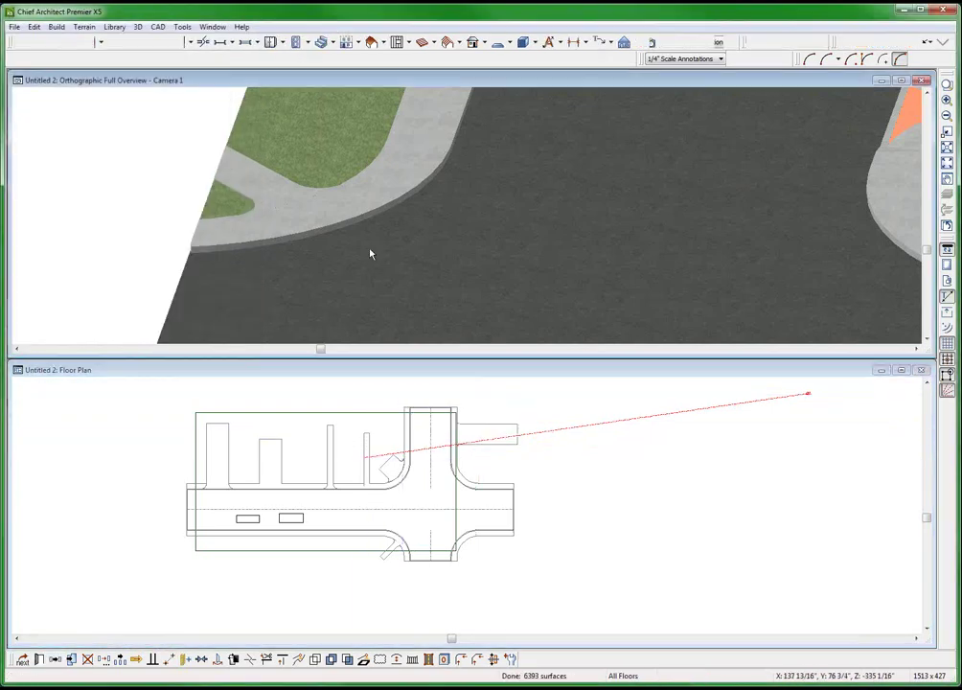
click(484, 474)
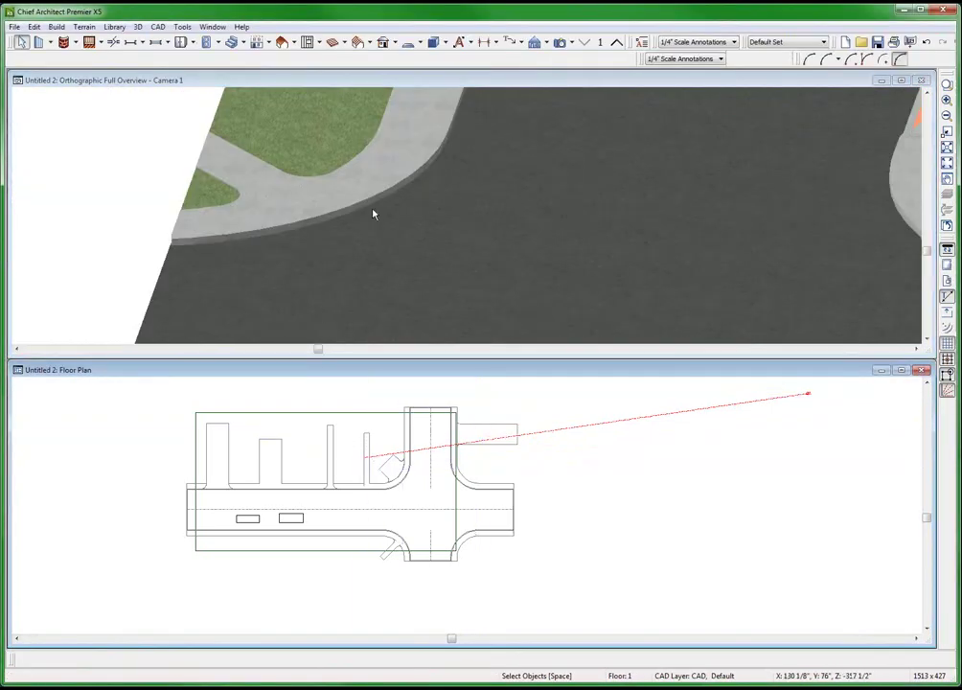
click(481, 182)
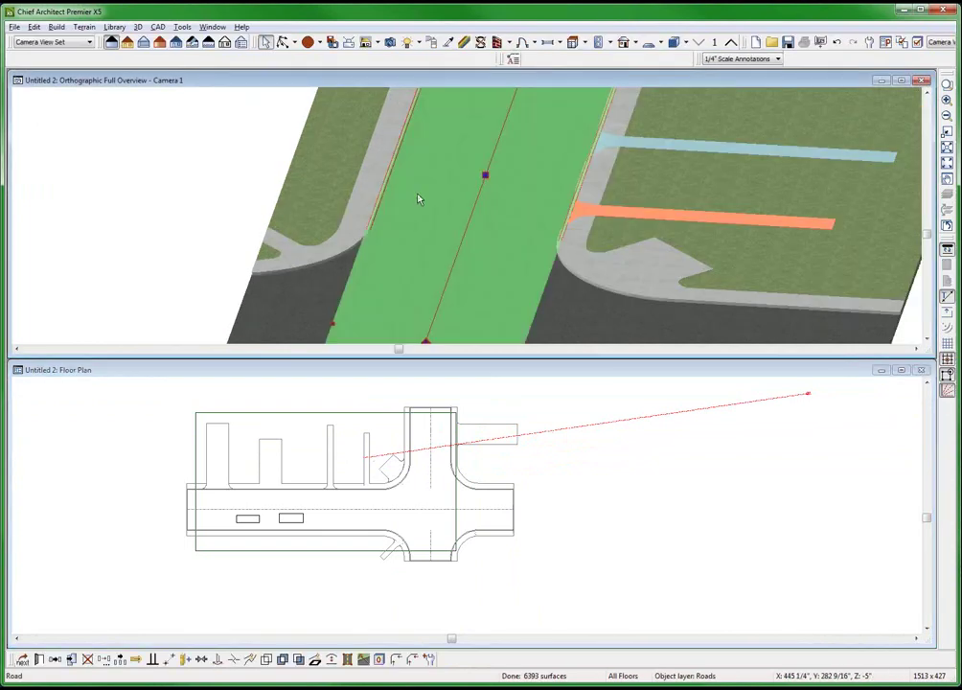
drag(517, 235, 592, 242)
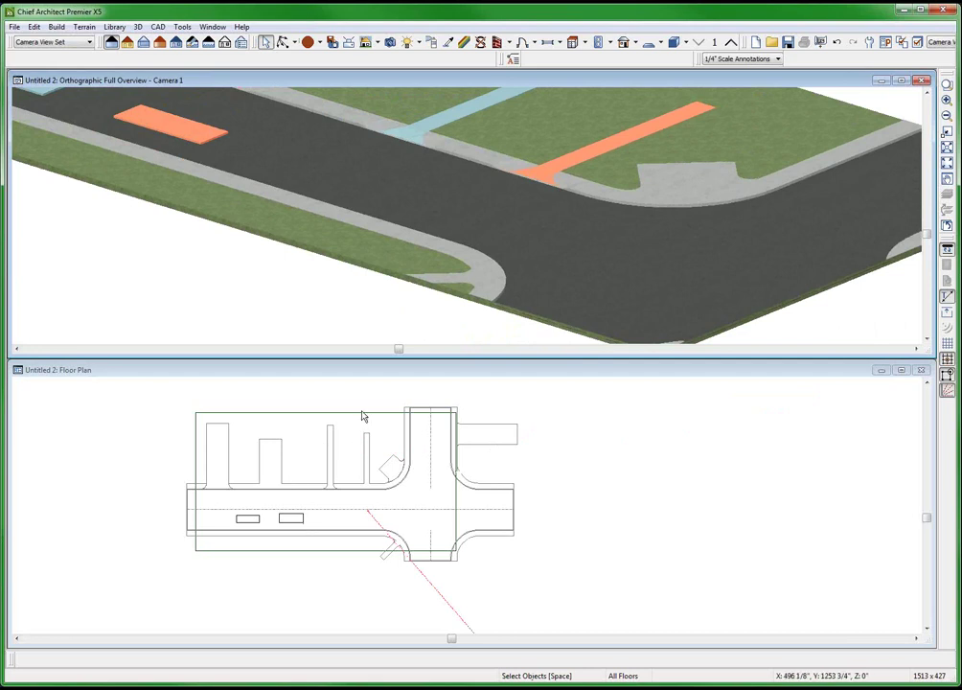
Stretch the terrain perimeter's right edge outward and orbit the 3D view along the road.
click(381, 509)
click(447, 515)
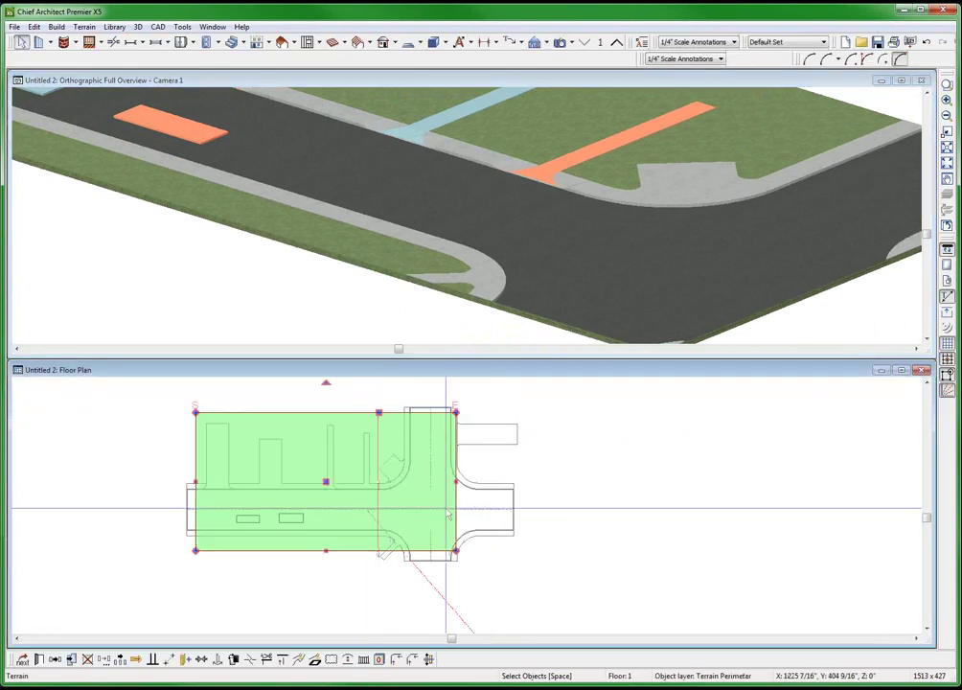
drag(456, 512, 542, 487)
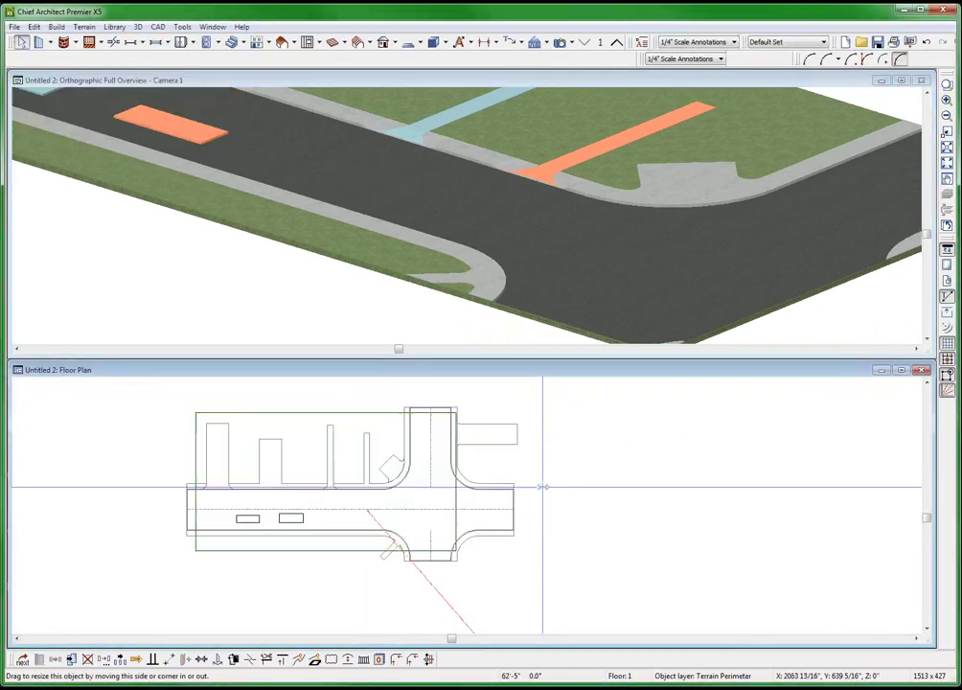
click(466, 270)
drag(466, 270, 692, 262)
click(630, 225)
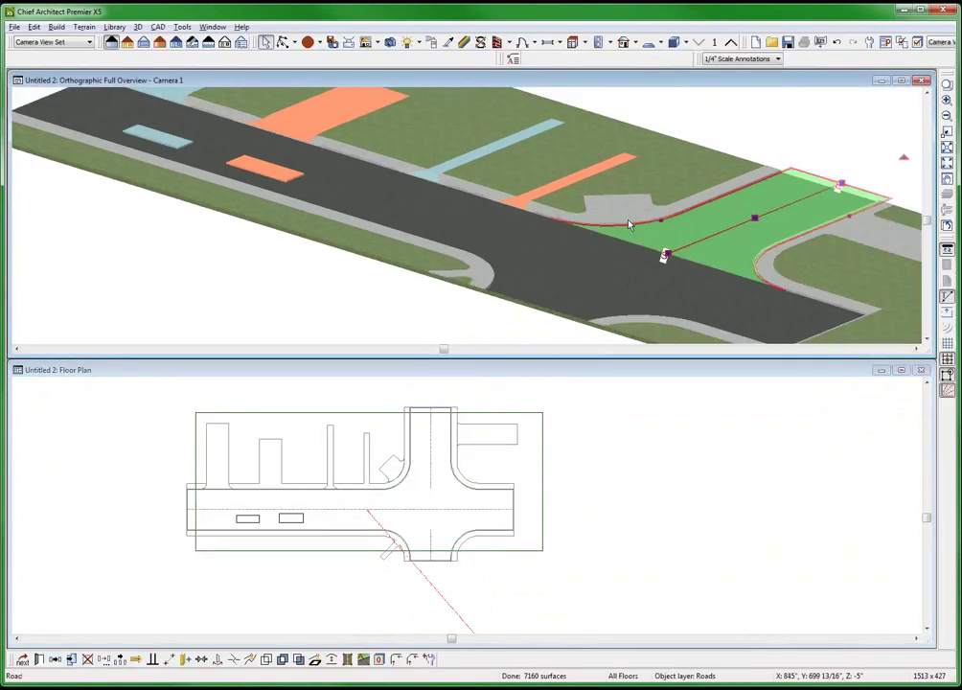
Delete the three driveways around the intersection.
scroll(549, 183, up, 3)
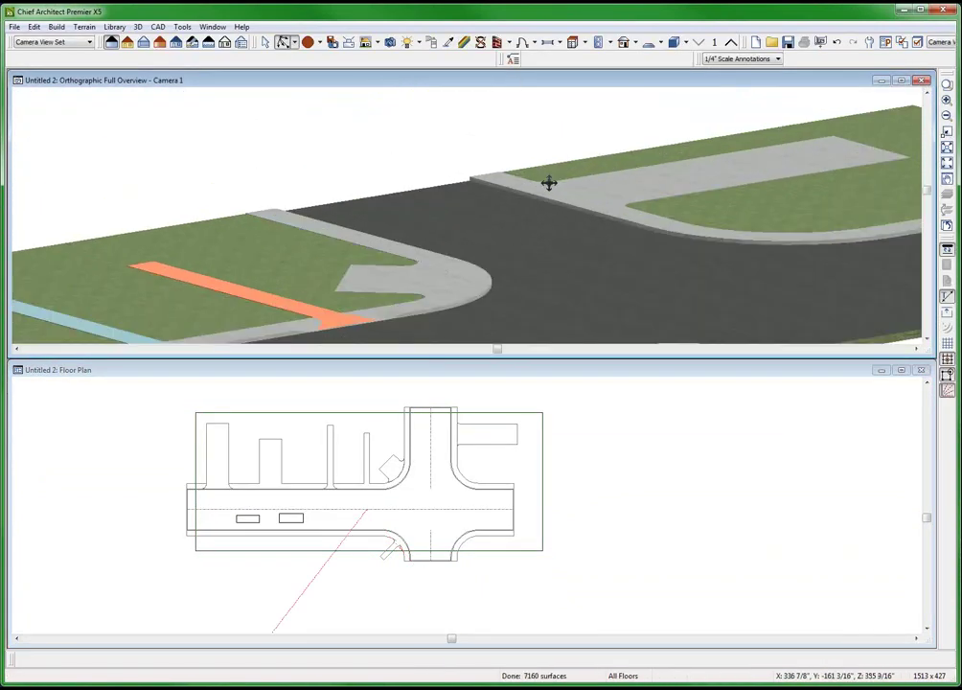
scroll(563, 160, down, 3)
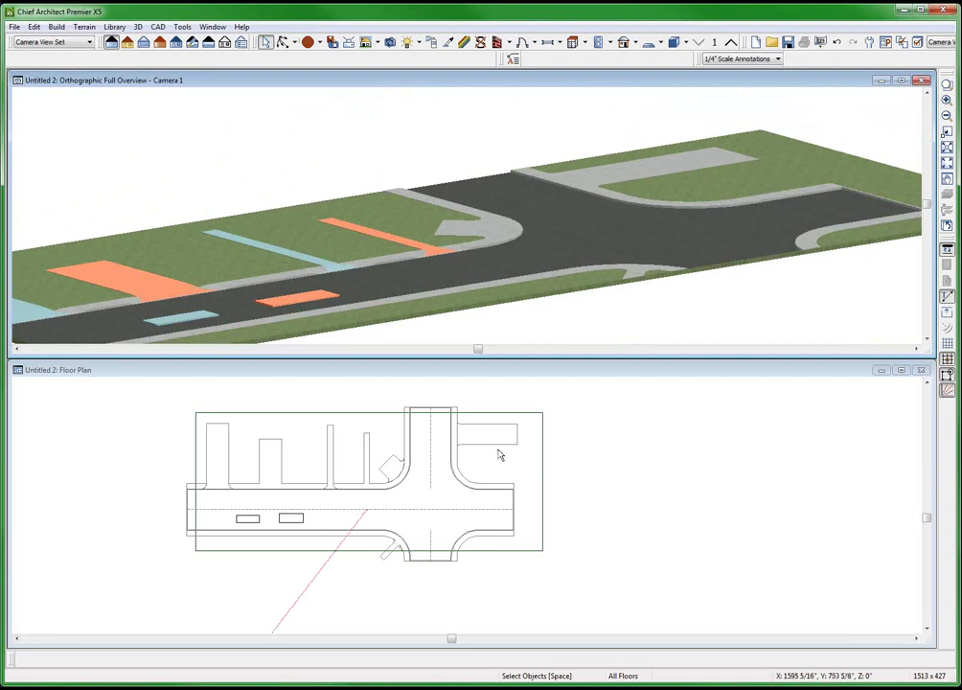
click(494, 441)
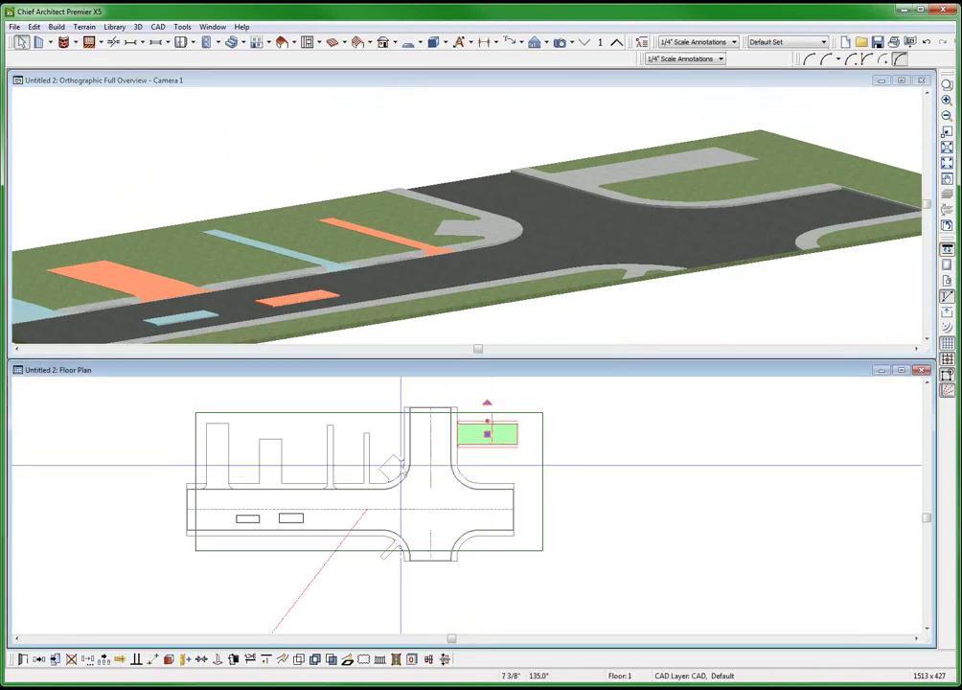
shift+click(390, 465)
shift+click(386, 558)
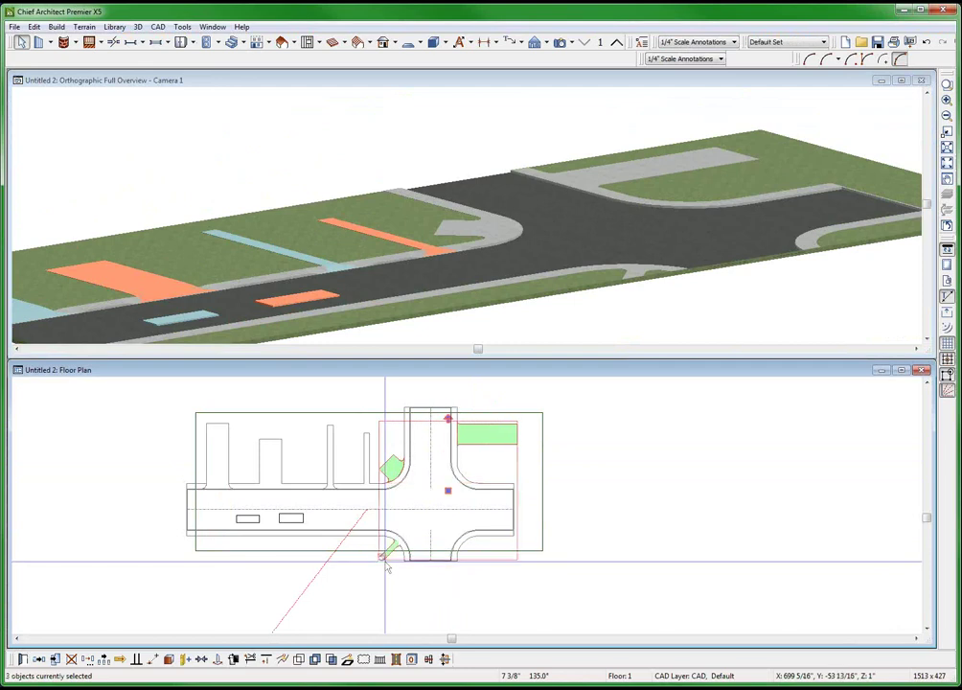
key(Delete)
Extend the terrain's bottom edge and the lower cross street downward.
click(380, 555)
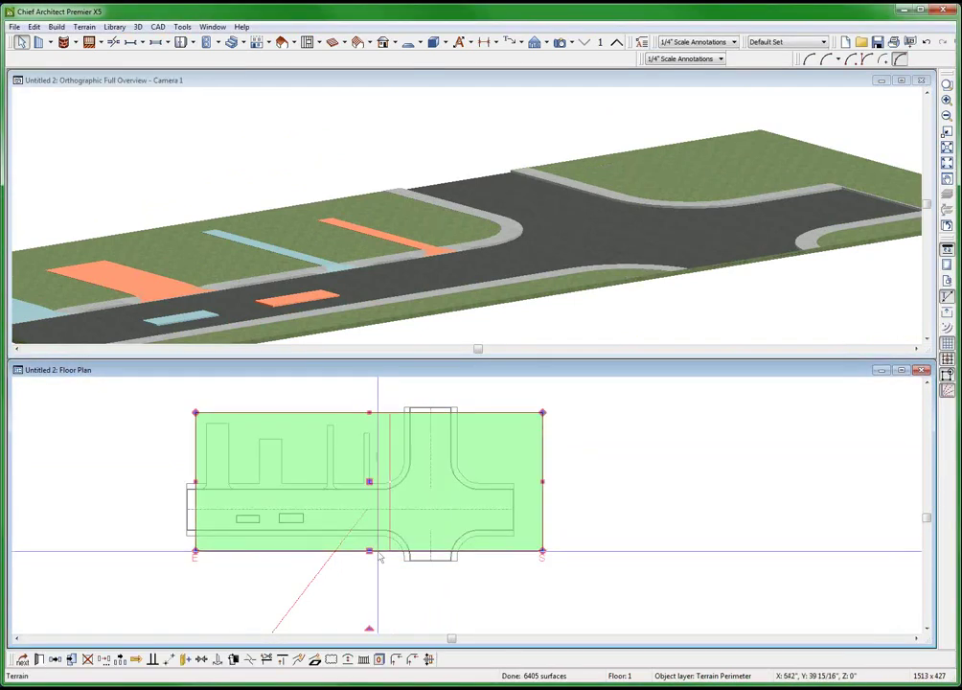
drag(369, 552, 370, 609)
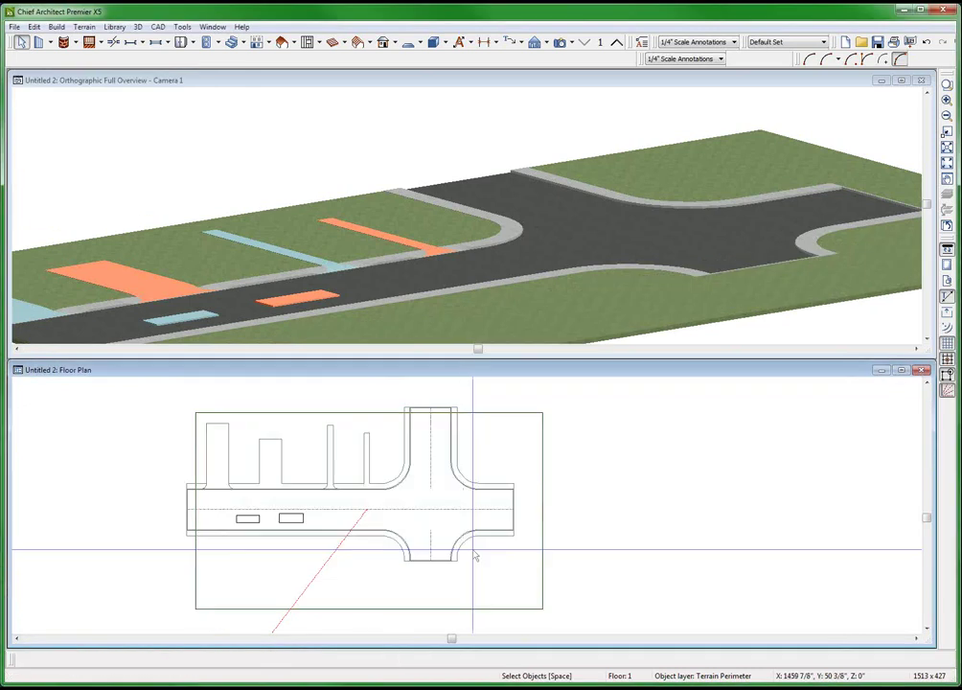
click(433, 566)
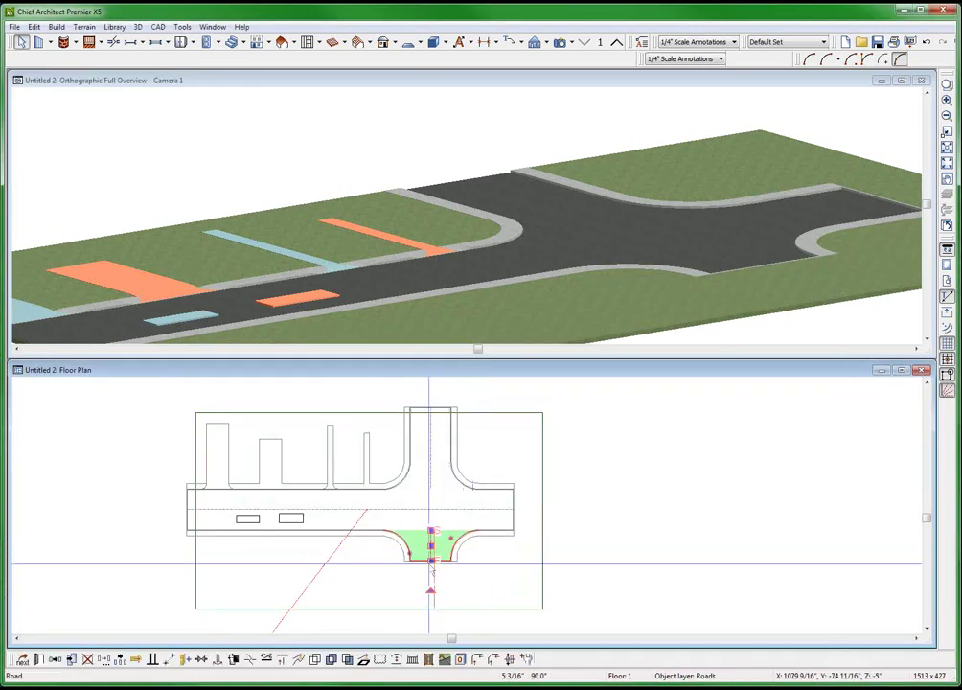
drag(431, 561, 431, 617)
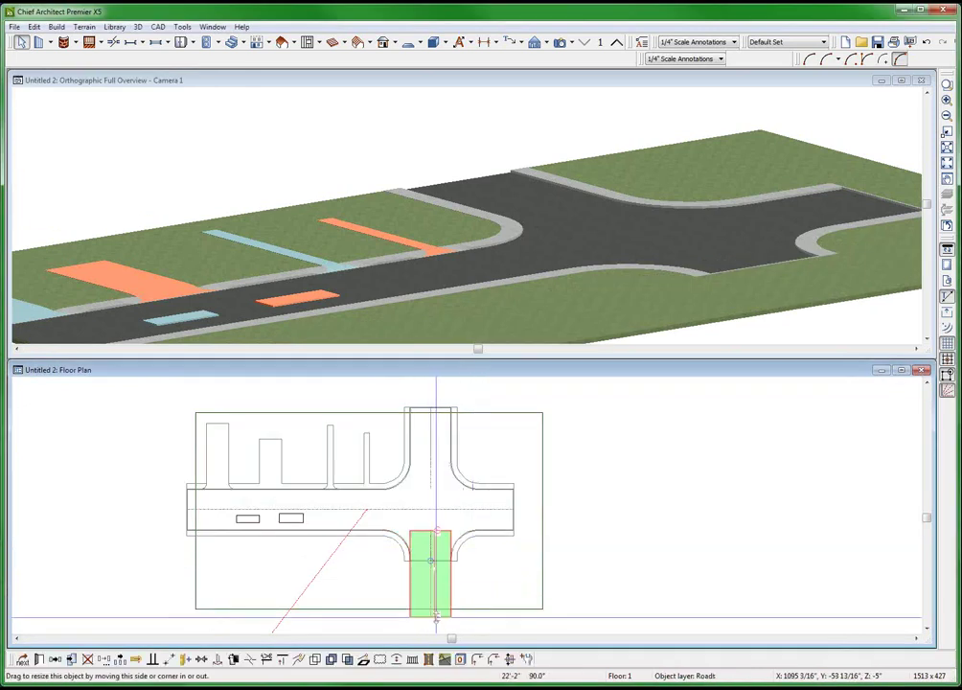
key(Escape)
Stretch the main horizontal road's right end outward.
click(510, 517)
drag(515, 509, 565, 509)
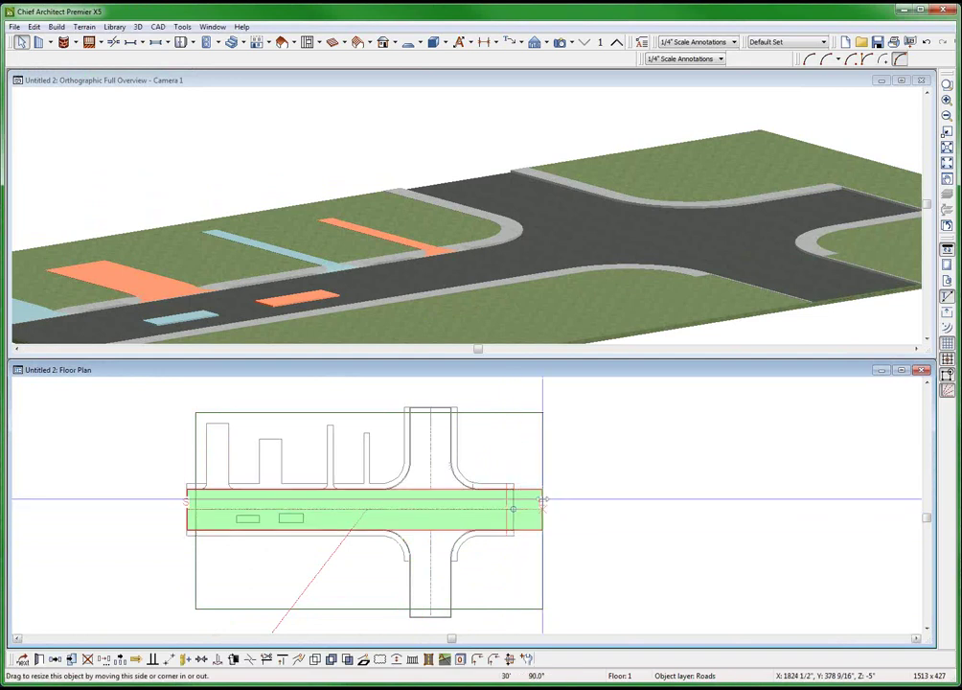
key(Escape)
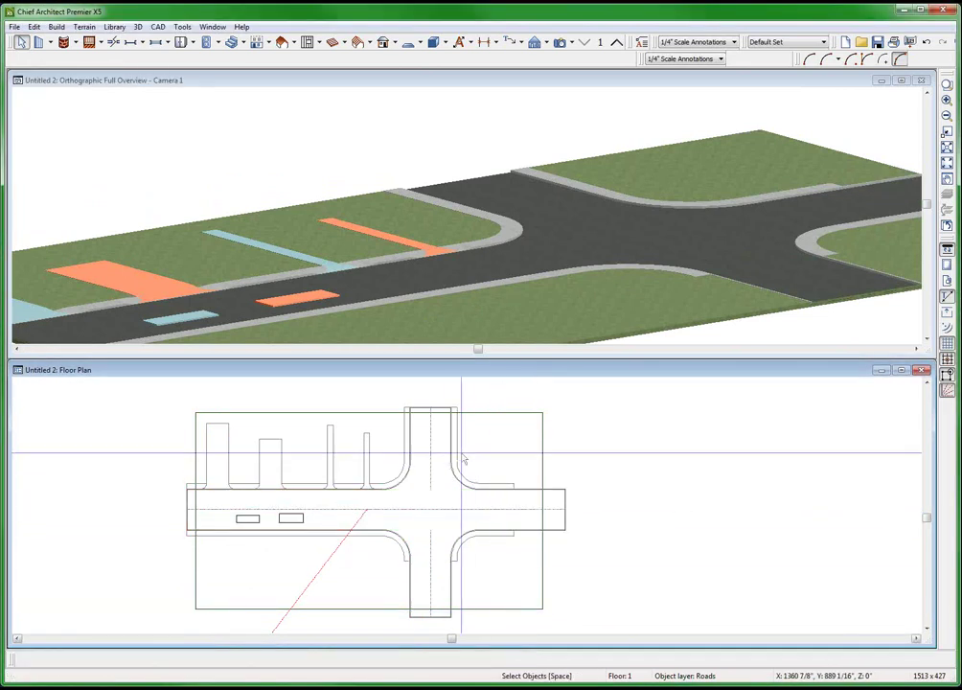
click(457, 450)
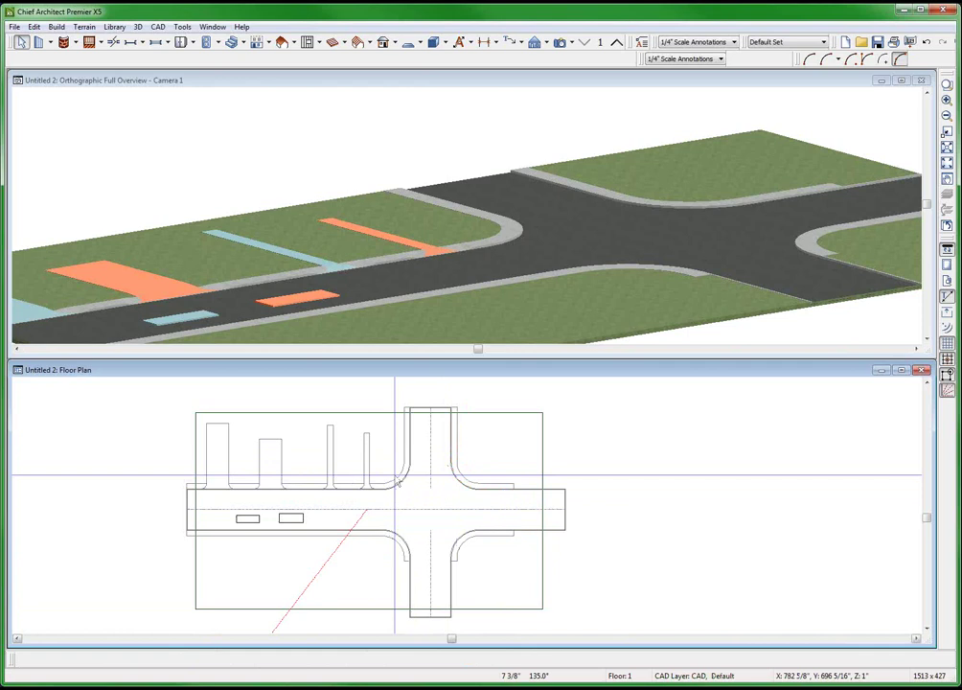
Select and clear the curved corner sidewalks at the intersection.
click(395, 571)
click(400, 560)
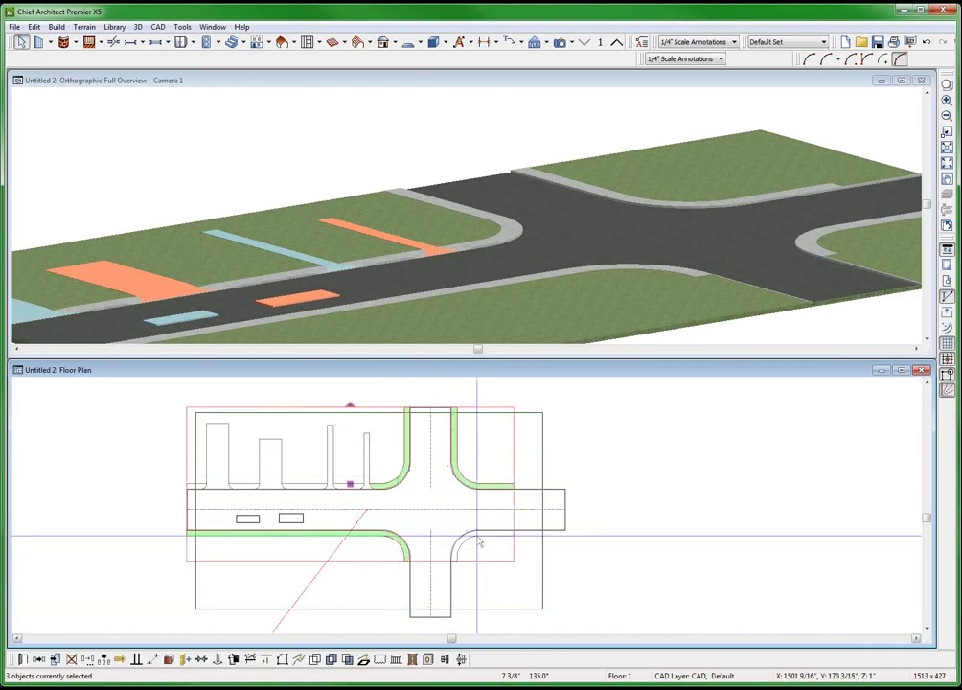
key(Escape)
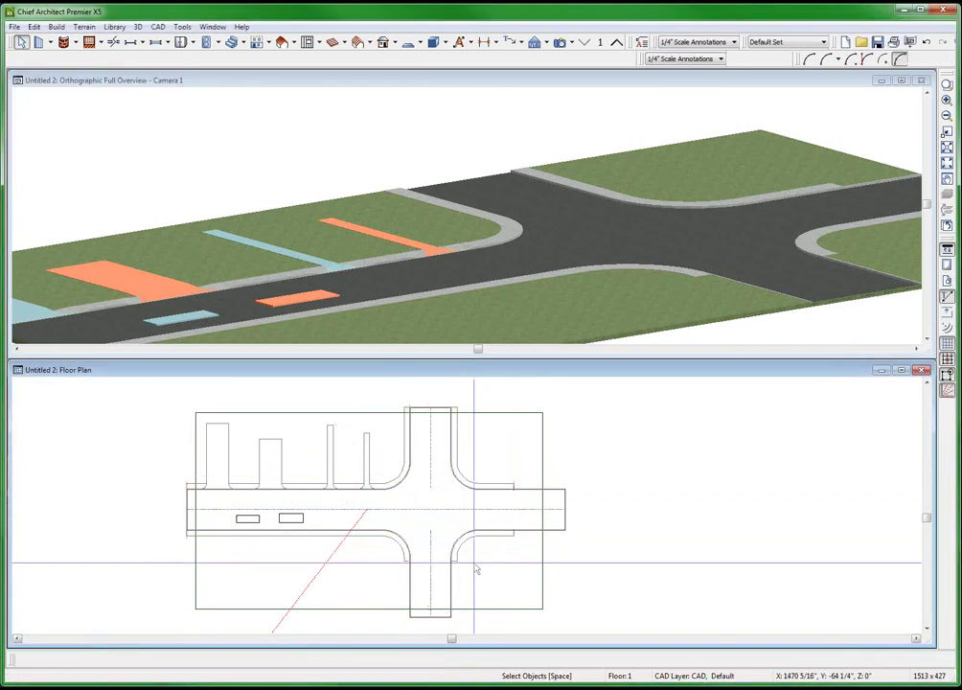
click(562, 525)
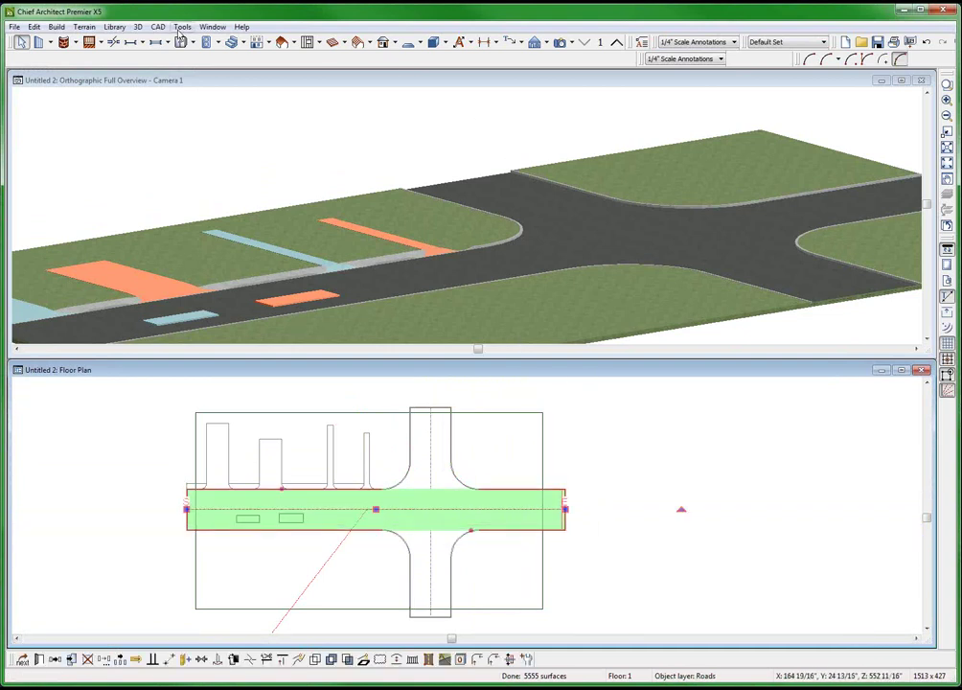
Draw an angled straight driveway at the intersection's upper-left corner.
click(84, 28)
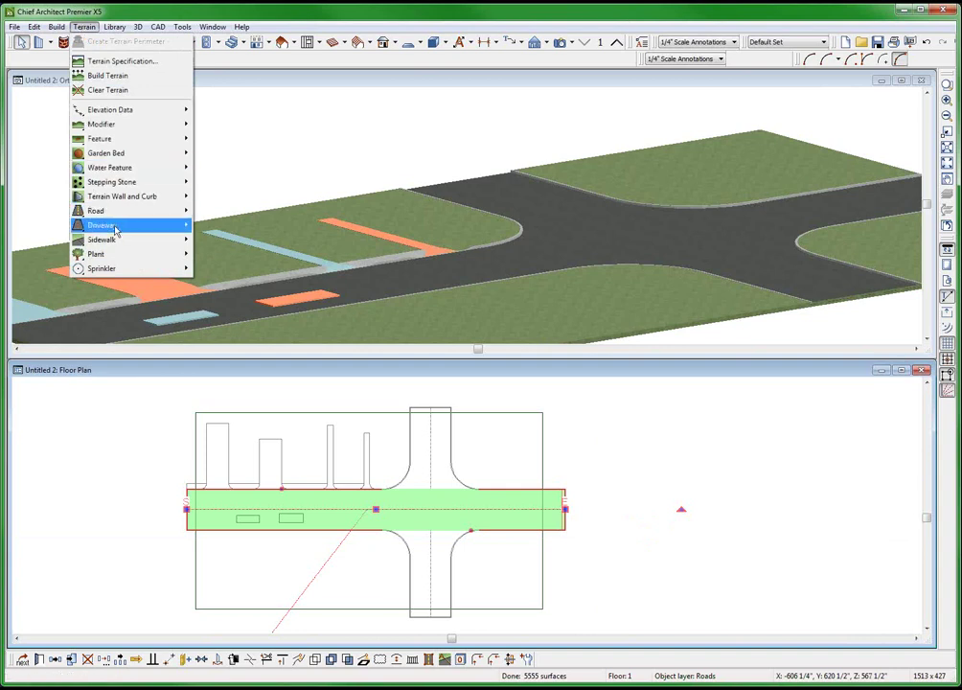
click(221, 225)
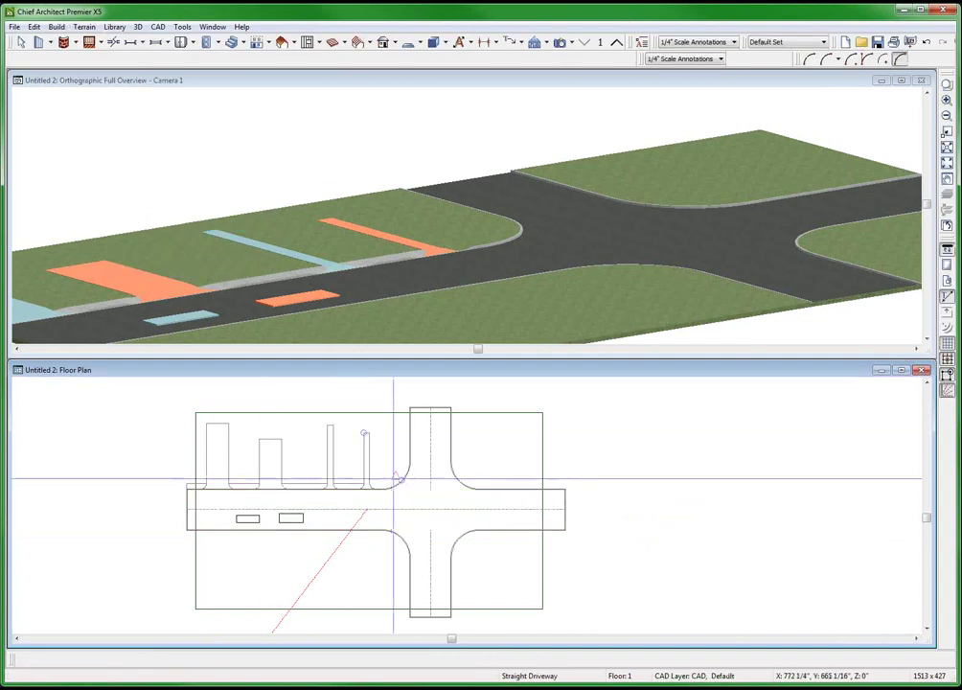
drag(400, 480, 383, 461)
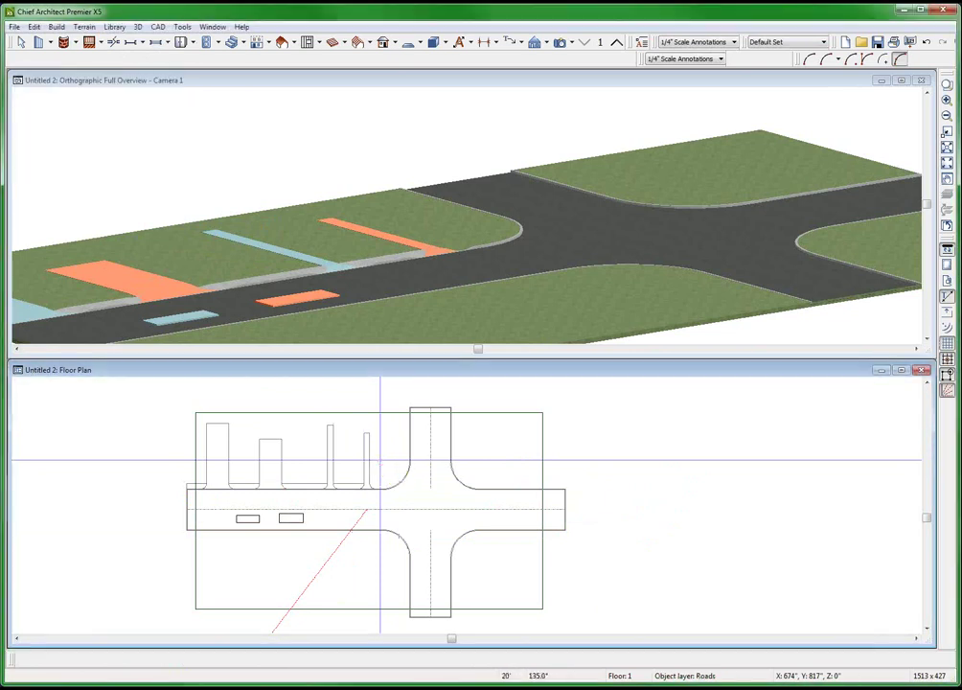
click(380, 460)
Paint the grey corner driveway patch with the light blue Dew material.
click(371, 240)
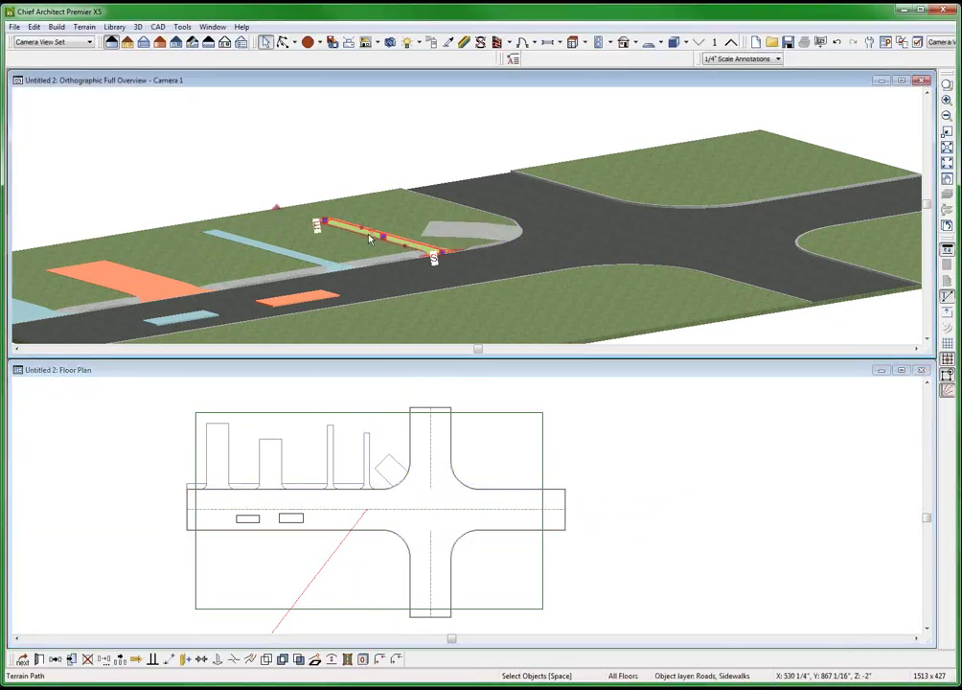
click(351, 42)
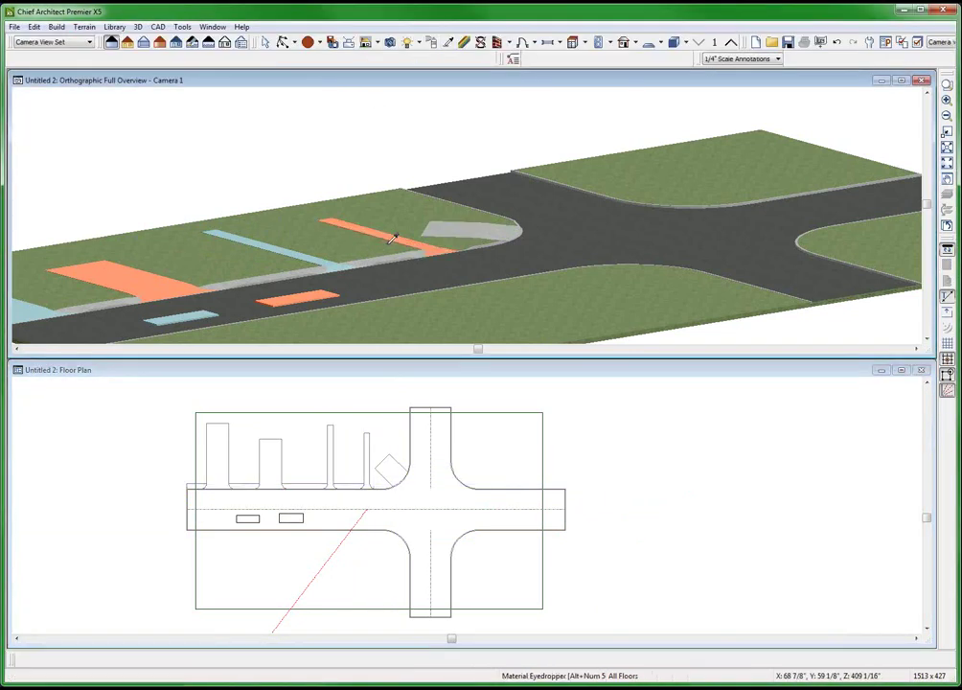
click(297, 249)
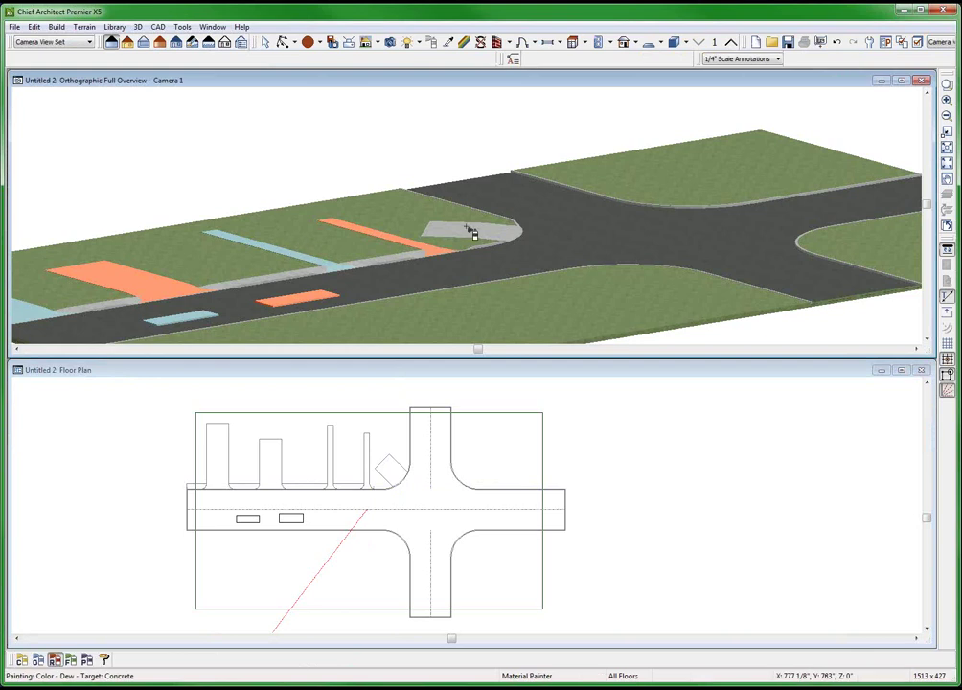
click(469, 231)
scroll(429, 297, down, 3)
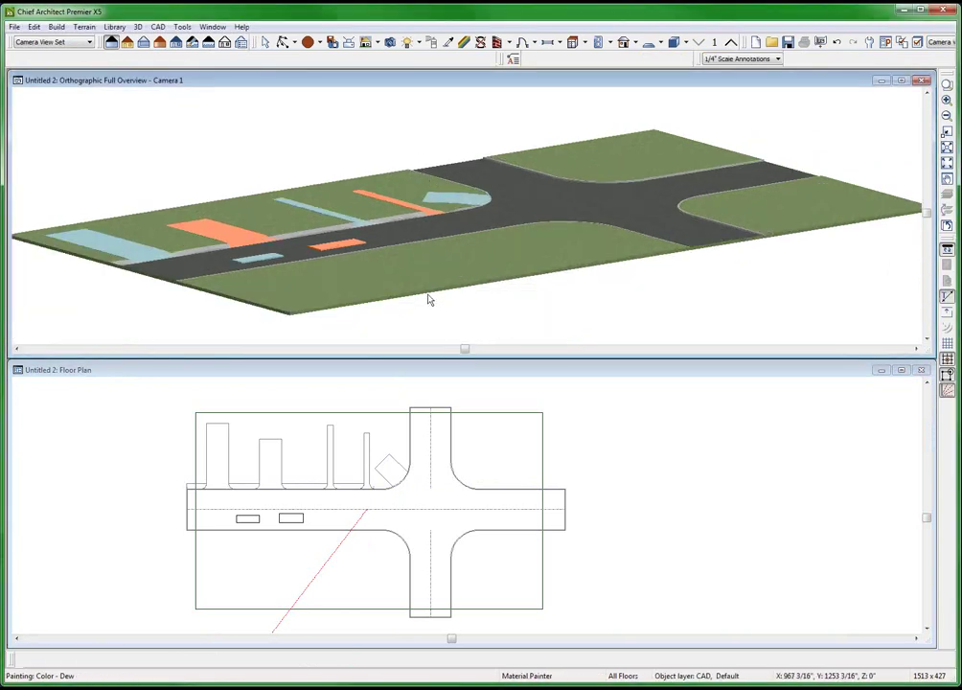
key(space)
scroll(382, 572, up, 2)
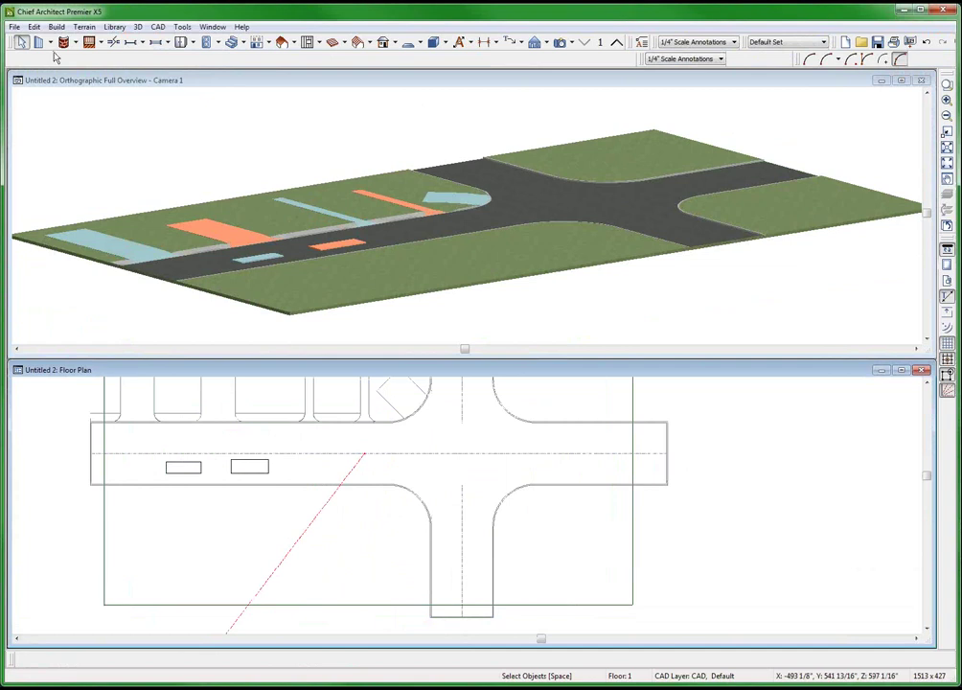
Draw a short straight sidewalk at the intersection's lower-left corner.
click(85, 26)
mouse_move(101, 239)
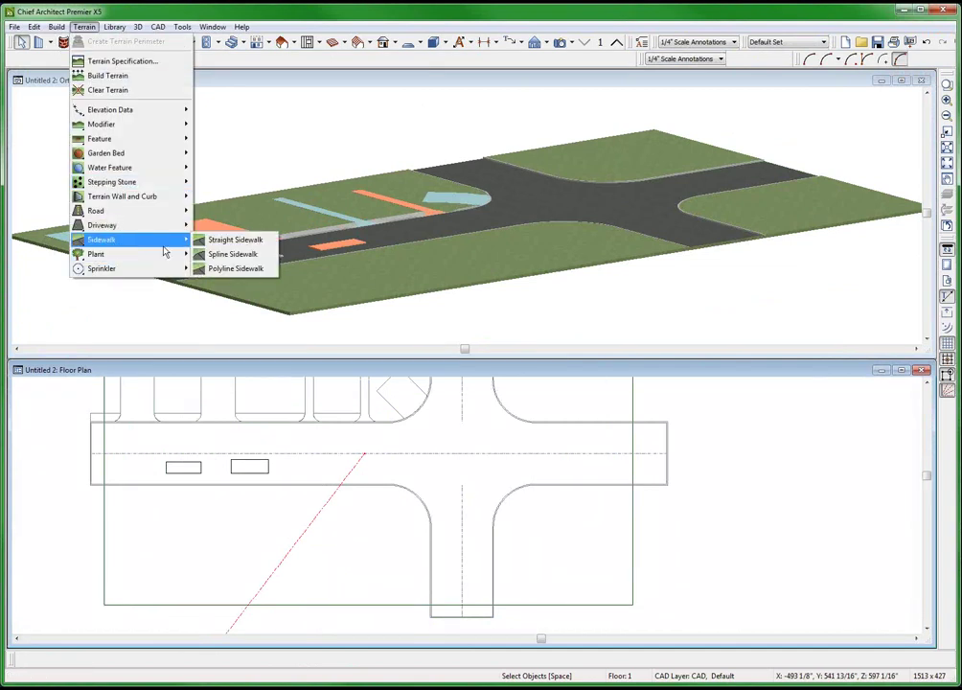
click(238, 240)
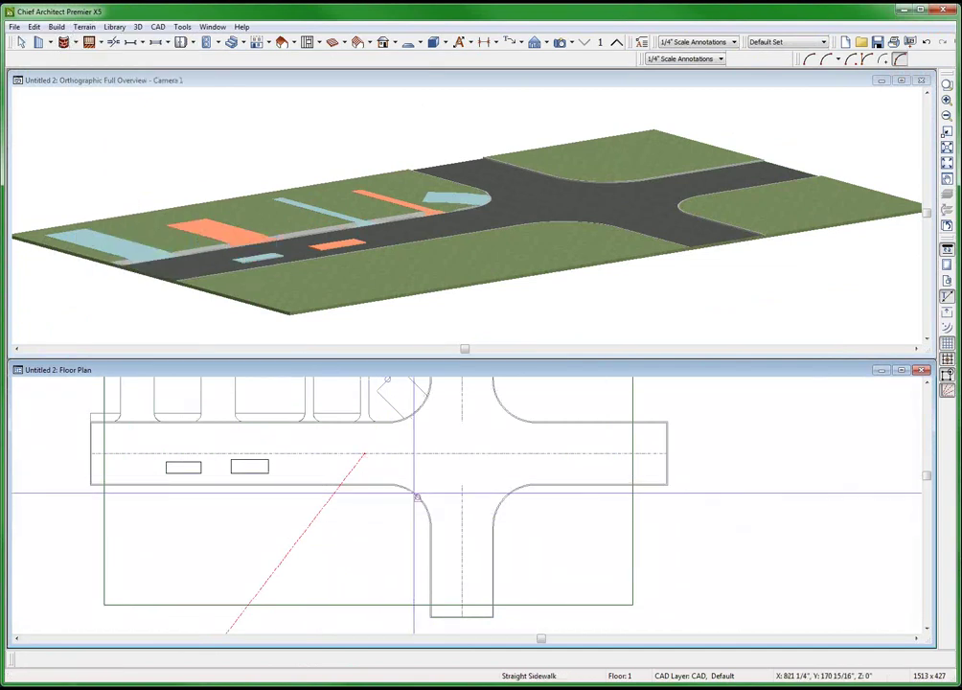
drag(417, 497, 385, 527)
click(573, 264)
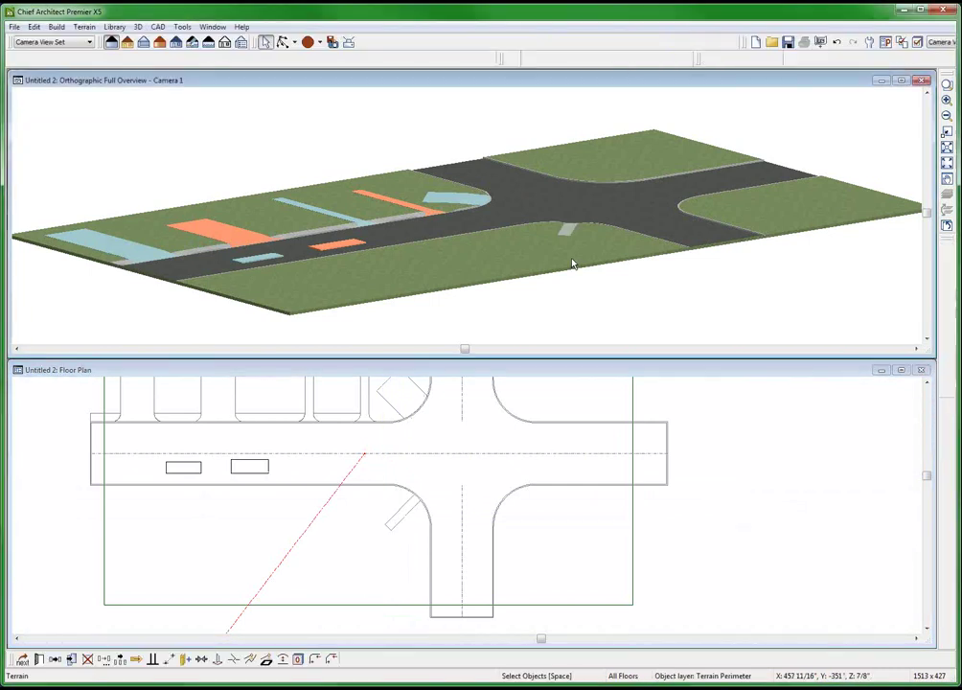
key(Escape)
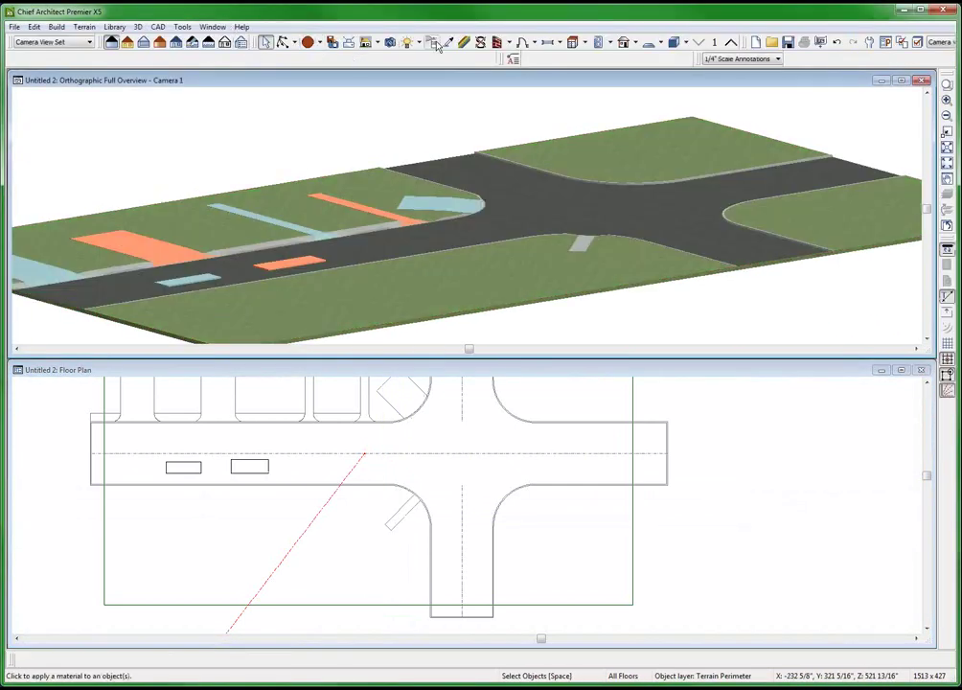
Paint the new sidewalk Coral and orbit toward the intersection.
click(434, 43)
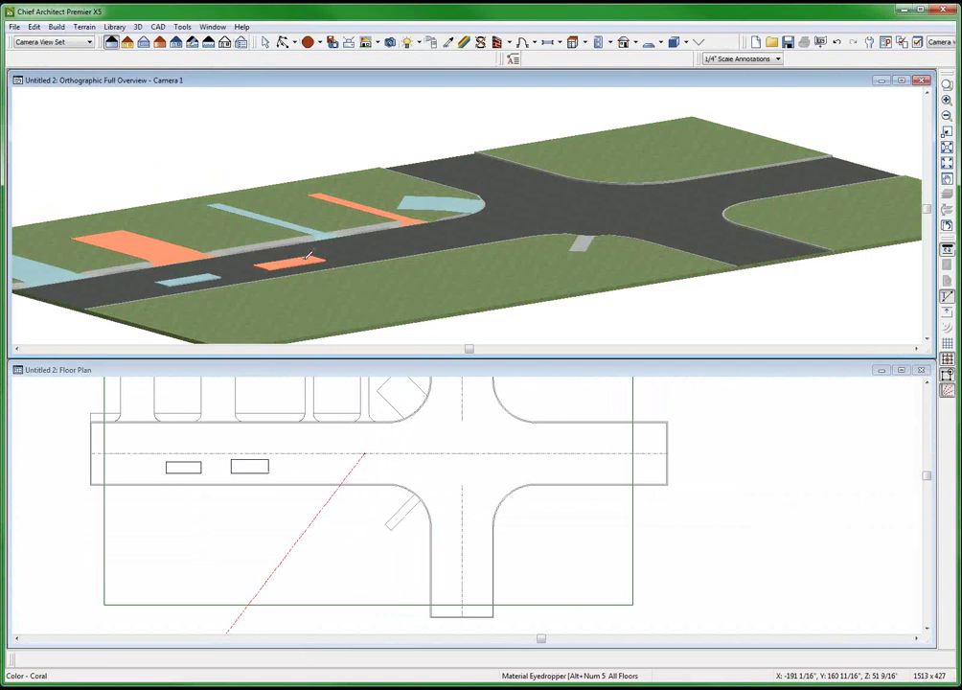
click(308, 256)
click(586, 249)
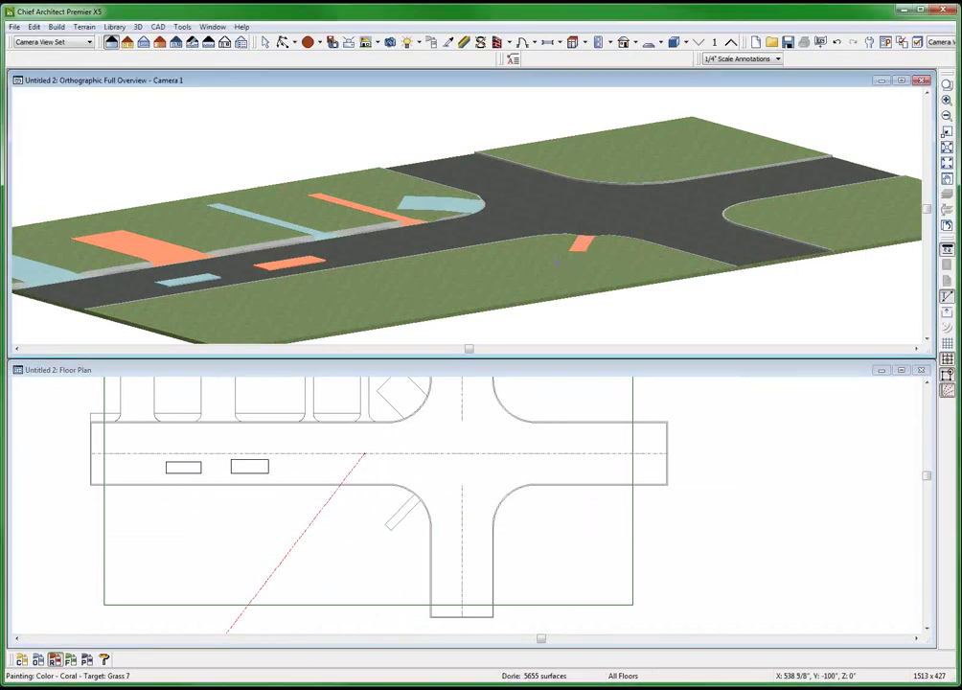
scroll(541, 206, down, 3)
scroll(541, 206, down, 3)
key(space)
key(ctrl+shift+o)
mouse_move(617, 162)
mouse_down()
mouse_move(412, 203)
mouse_move(558, 230)
mouse_up()
Add a start flare to the coral sidewalk strip in its Terrain Path Specification.
scroll(558, 230, up, 3)
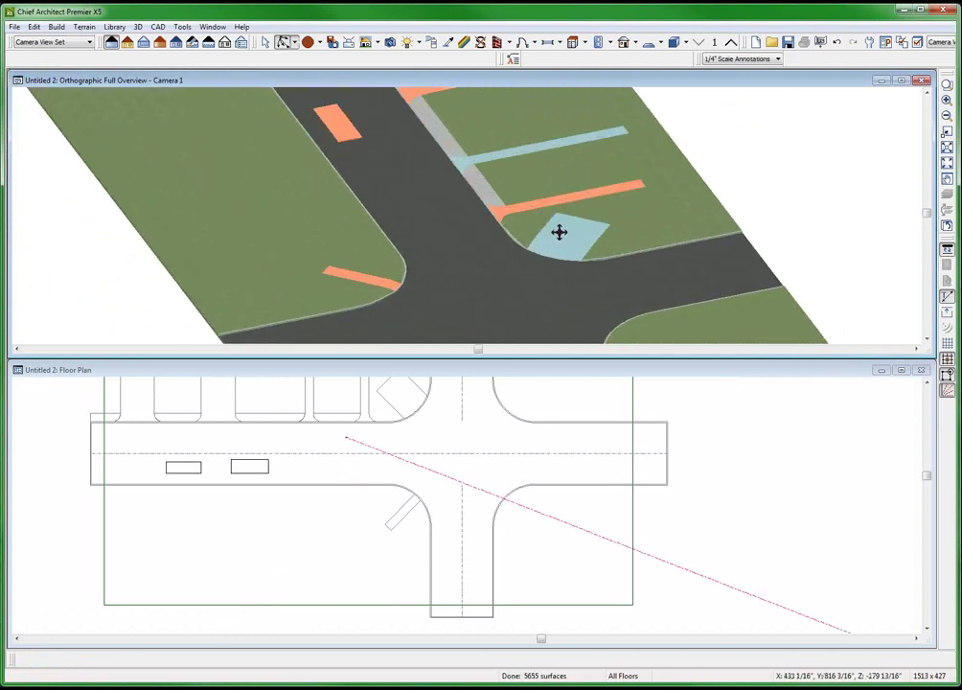
key(space)
click(560, 232)
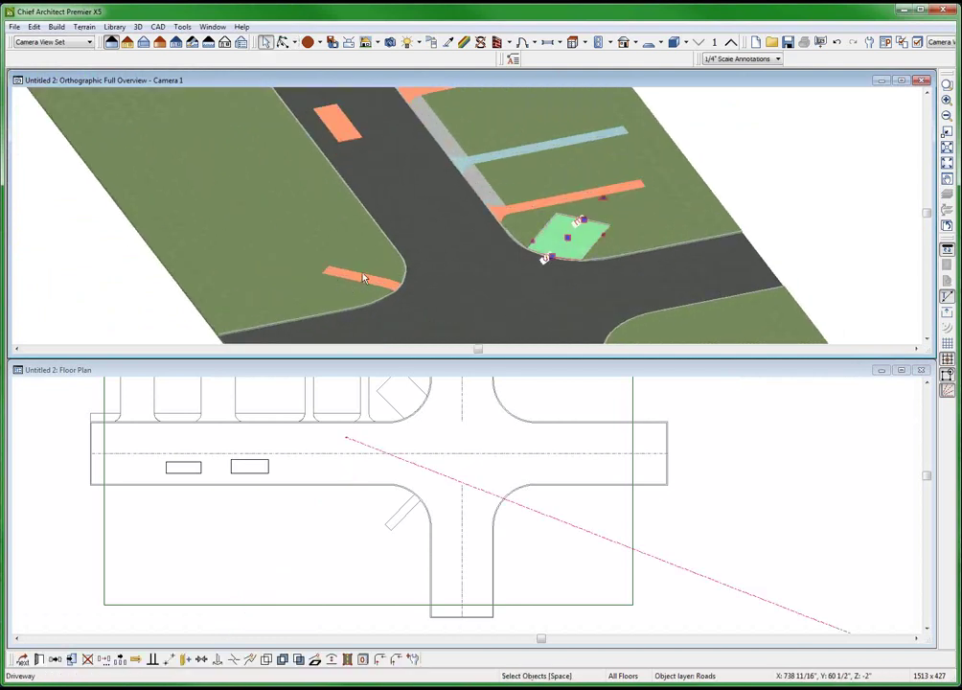
shift+click(365, 280)
double_click(365, 280)
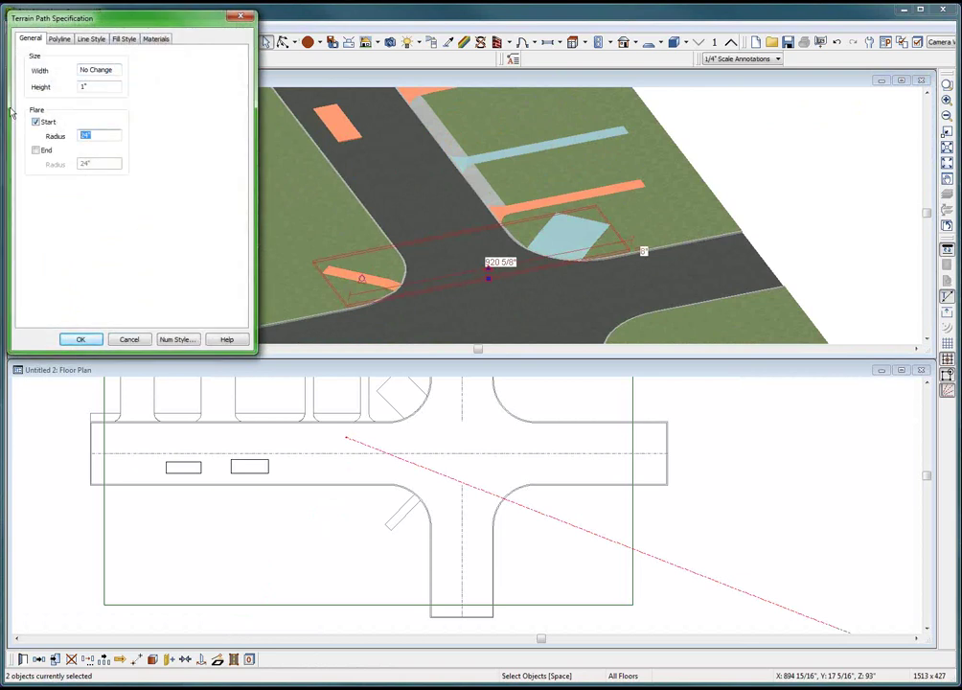
key(Return)
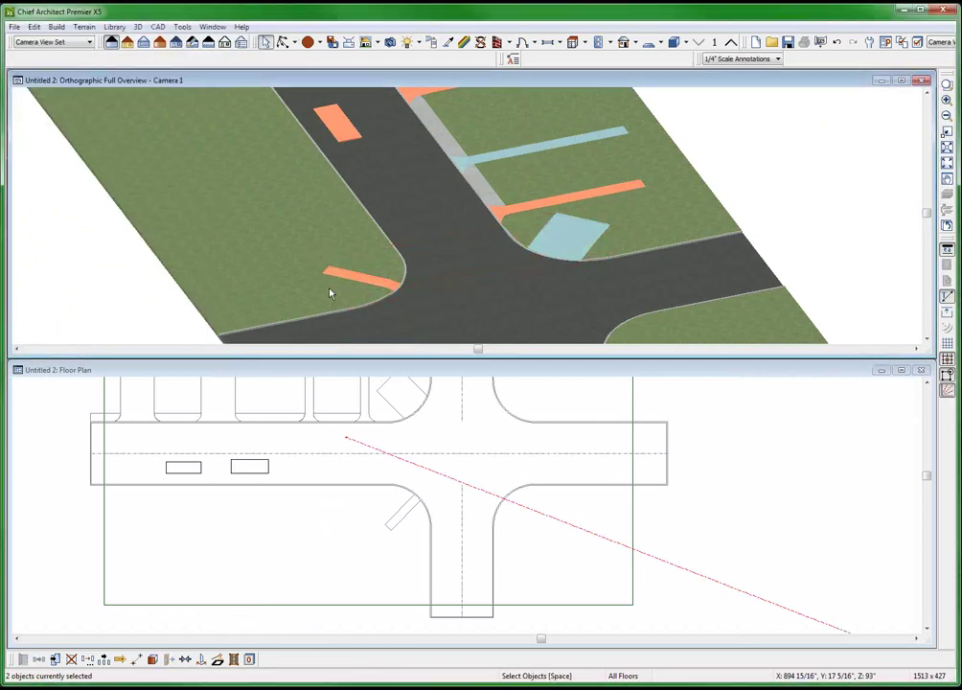
click(426, 525)
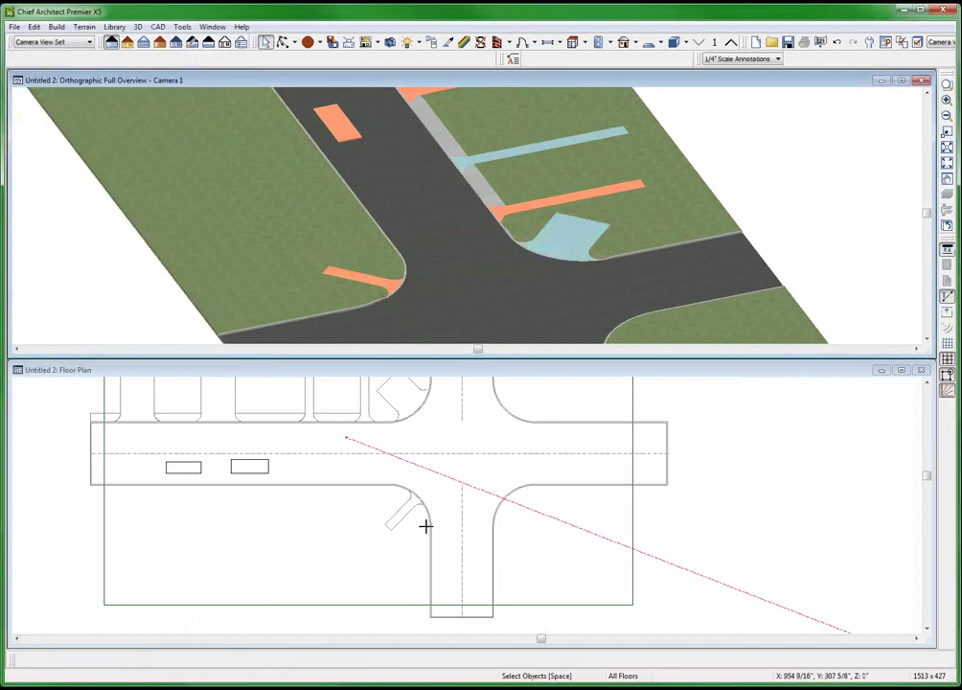
Auto-generate sidewalks on both sides of the main horizontal road, replacing the old ones.
click(359, 484)
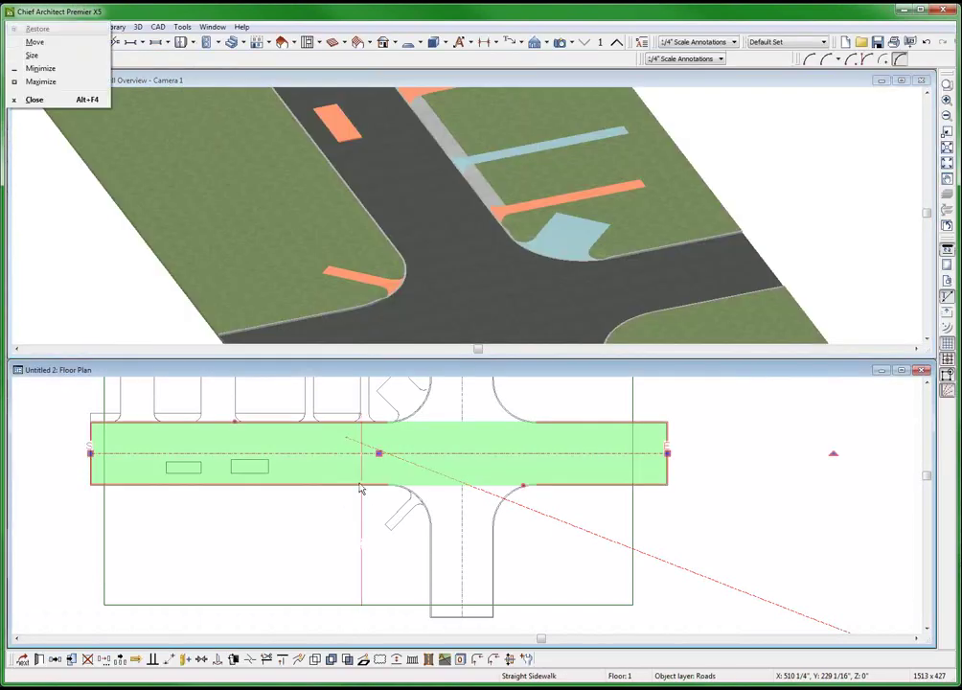
key(Escape)
key(Escape)
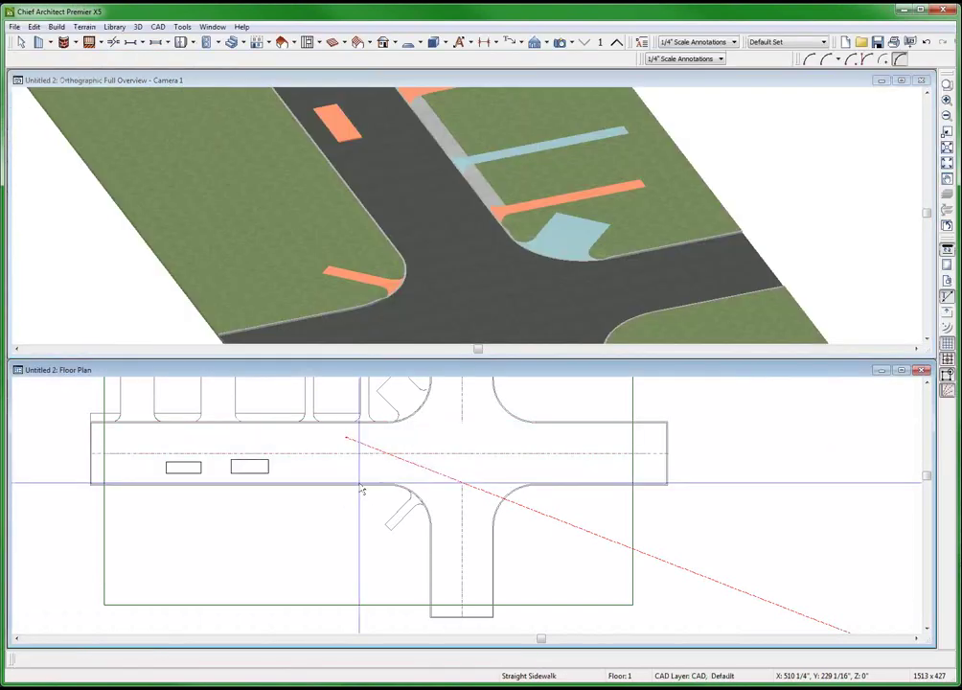
click(361, 487)
click(525, 662)
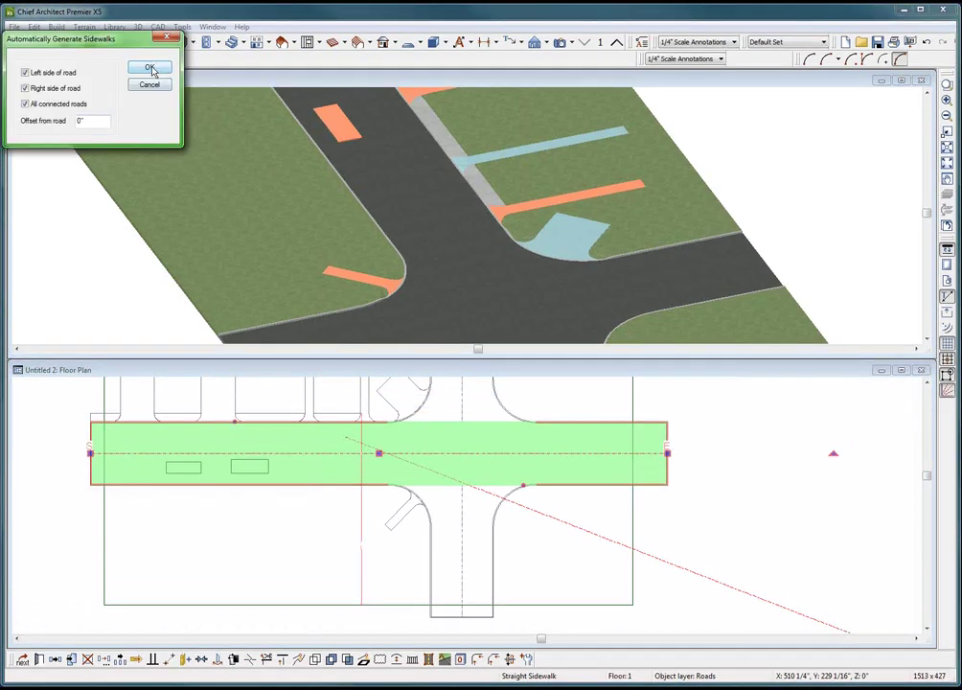
click(154, 66)
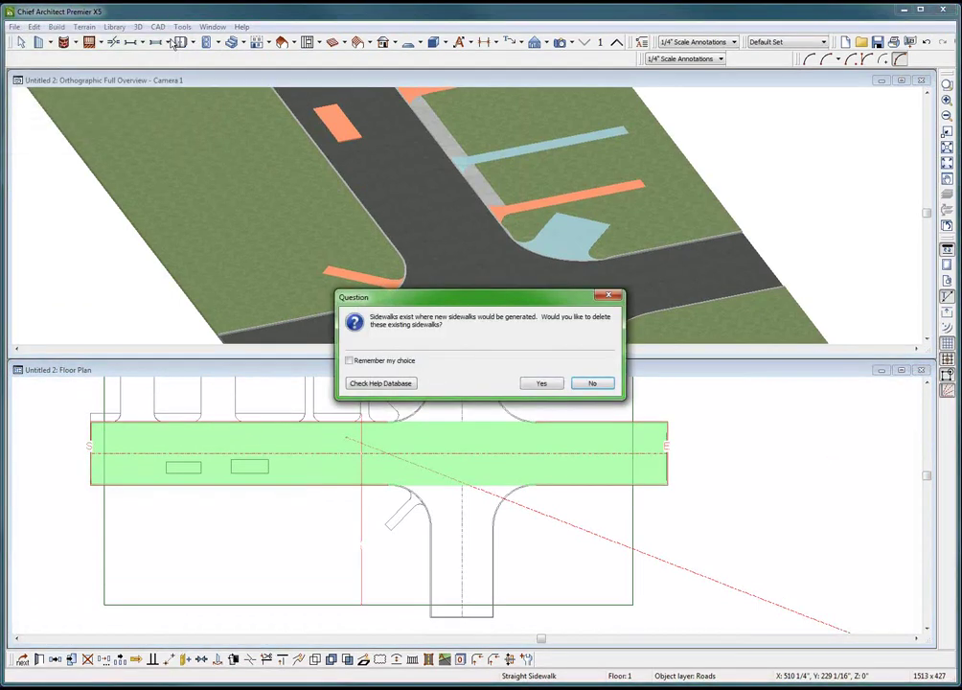
click(542, 383)
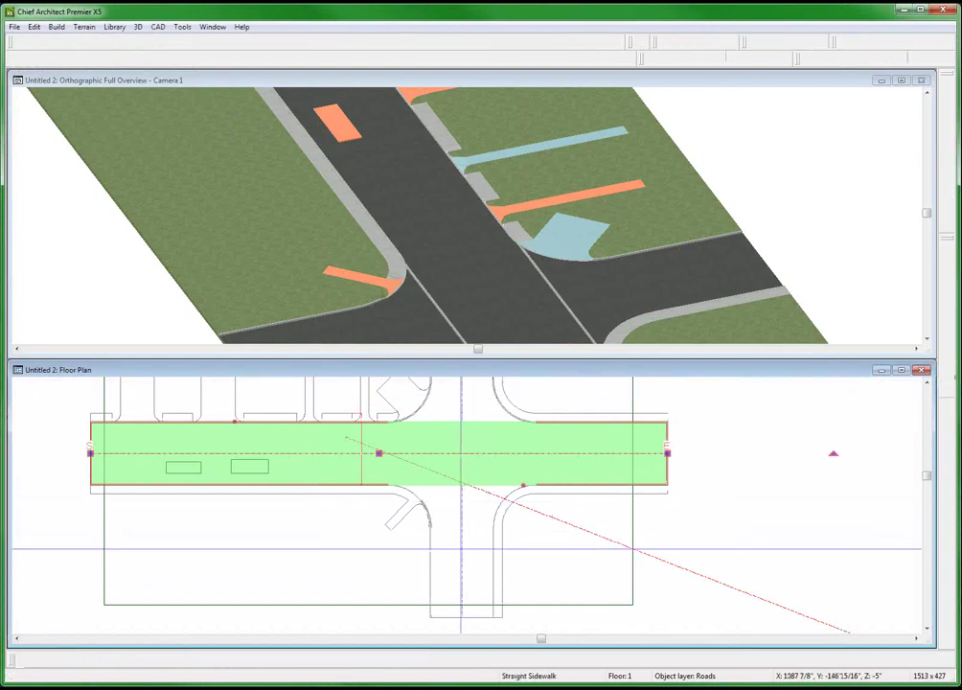
click(470, 480)
scroll(402, 518, up, 2)
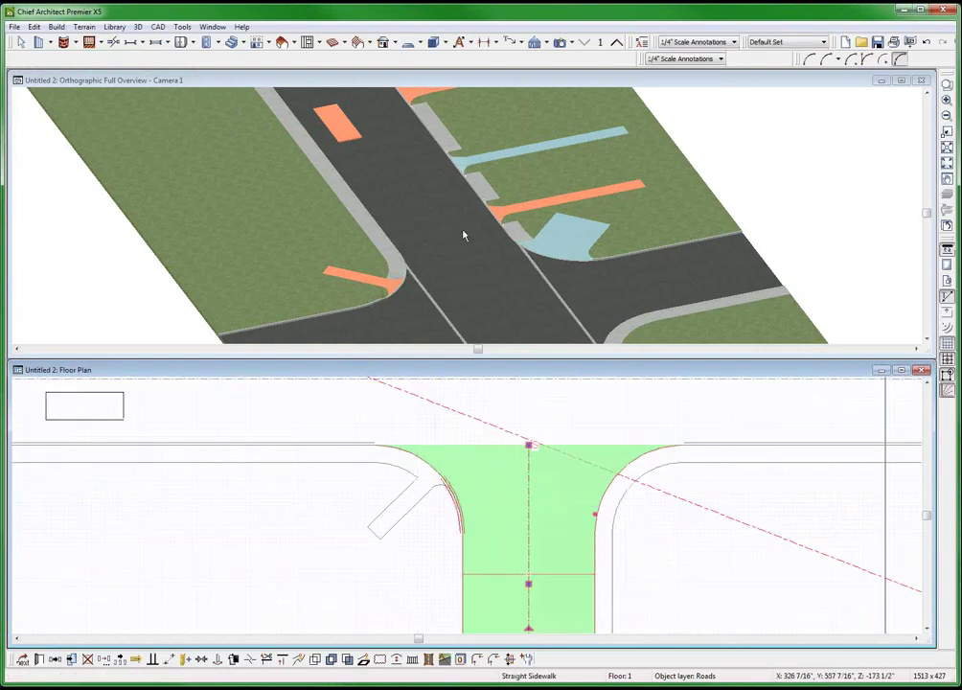
Bring the intersection and northern road branch into view in the floor plan.
click(446, 302)
click(500, 366)
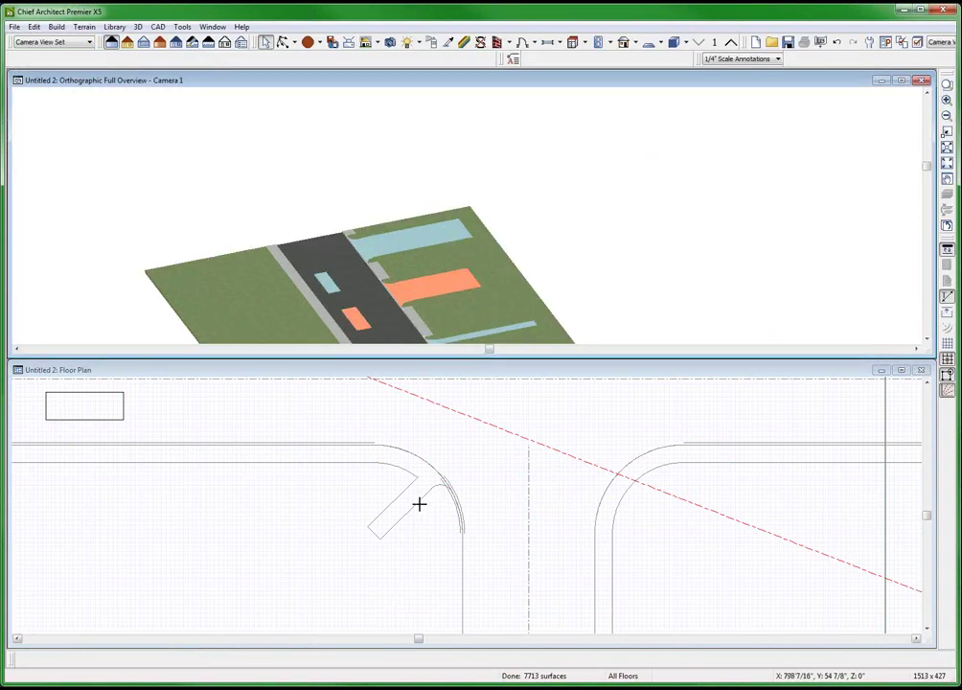
click(418, 502)
middle_drag(419, 502, 428, 598)
scroll(386, 386, up, 1)
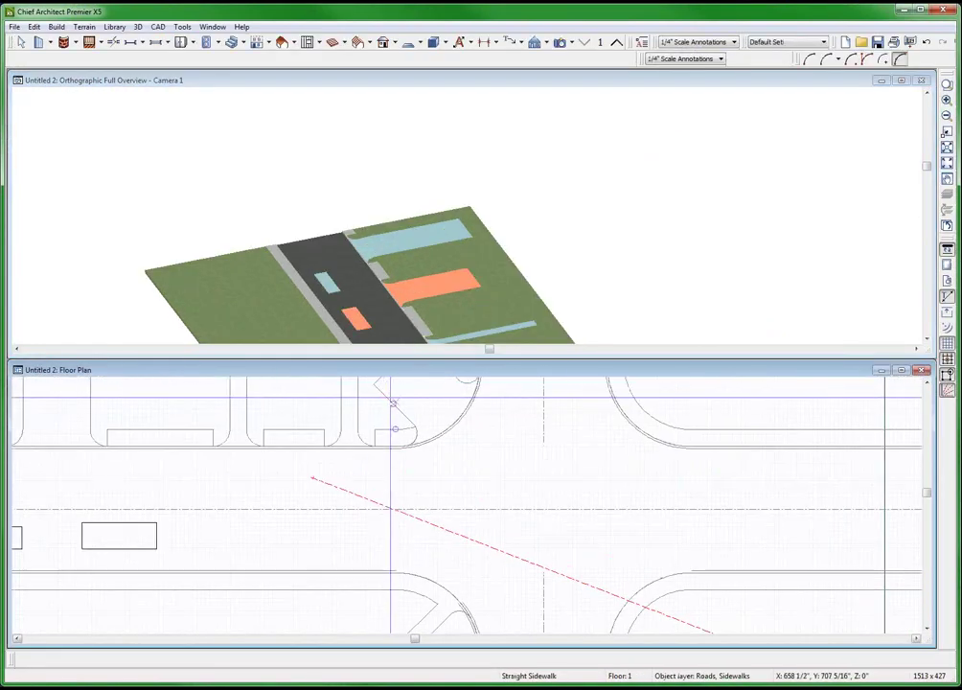
key(Escape)
scroll(393, 421, down, 2)
scroll(396, 456, up, 2)
scroll(400, 464, down, 2)
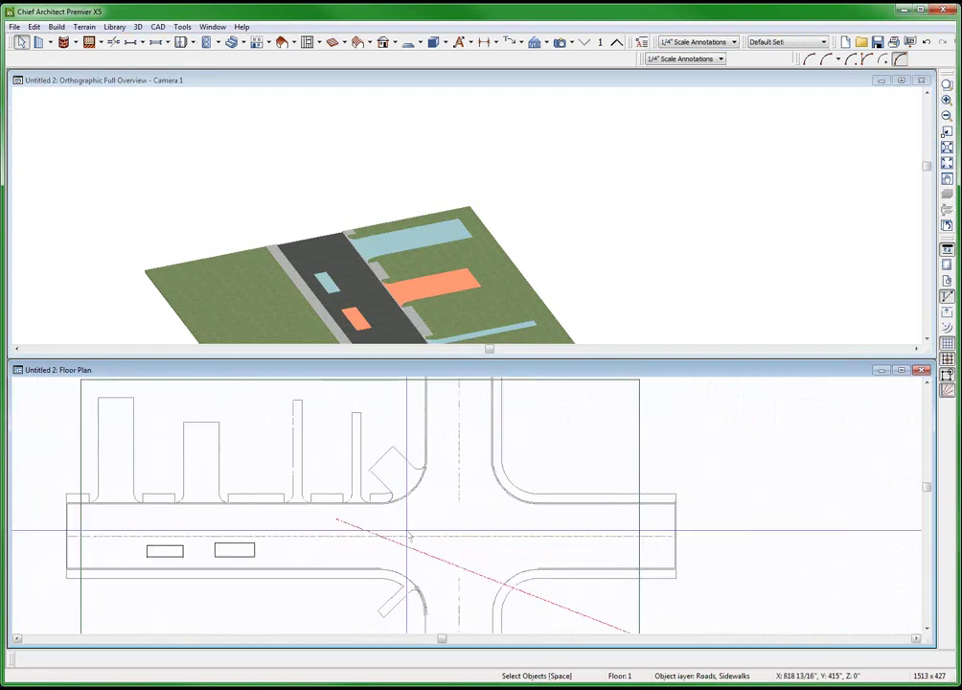
scroll(450, 452, down, 1)
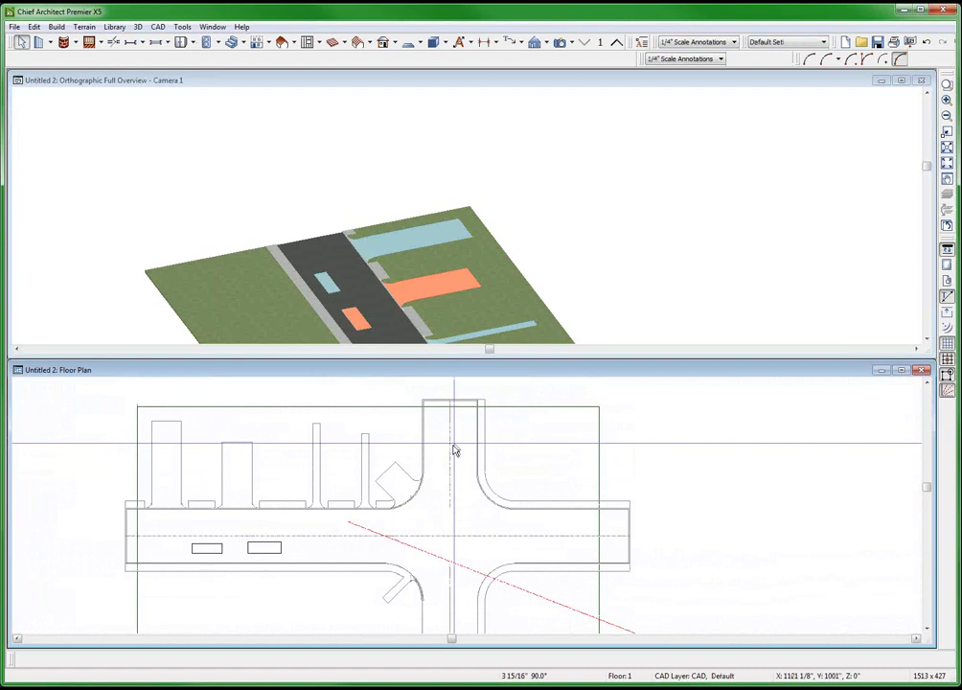
Generate sidewalks along the northern branch, replacing existing ones, then orbit the 3D view to check.
click(455, 451)
click(151, 71)
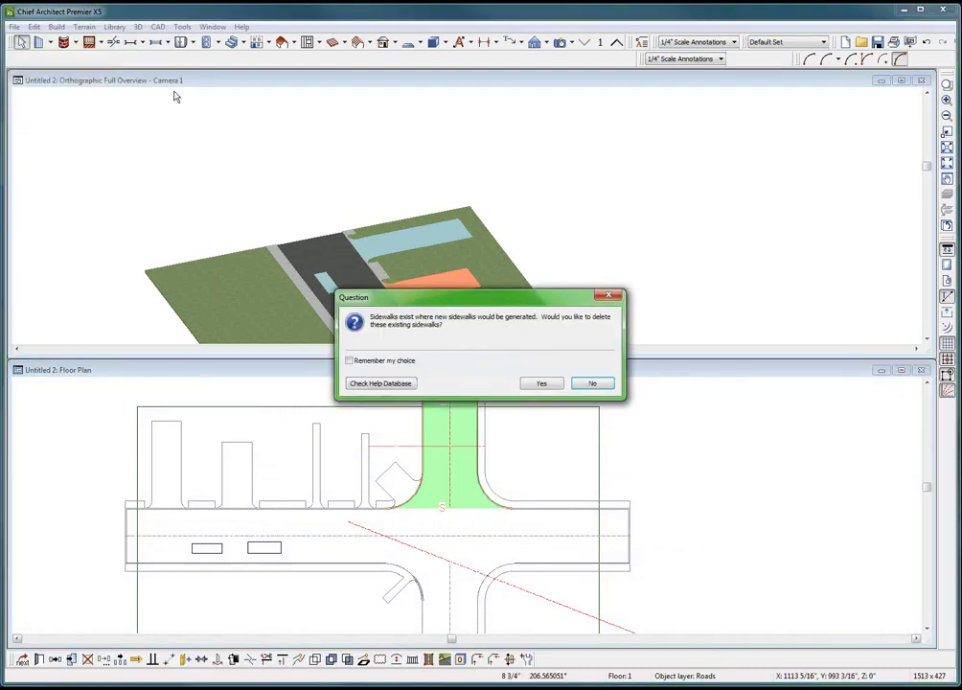
click(538, 385)
click(315, 180)
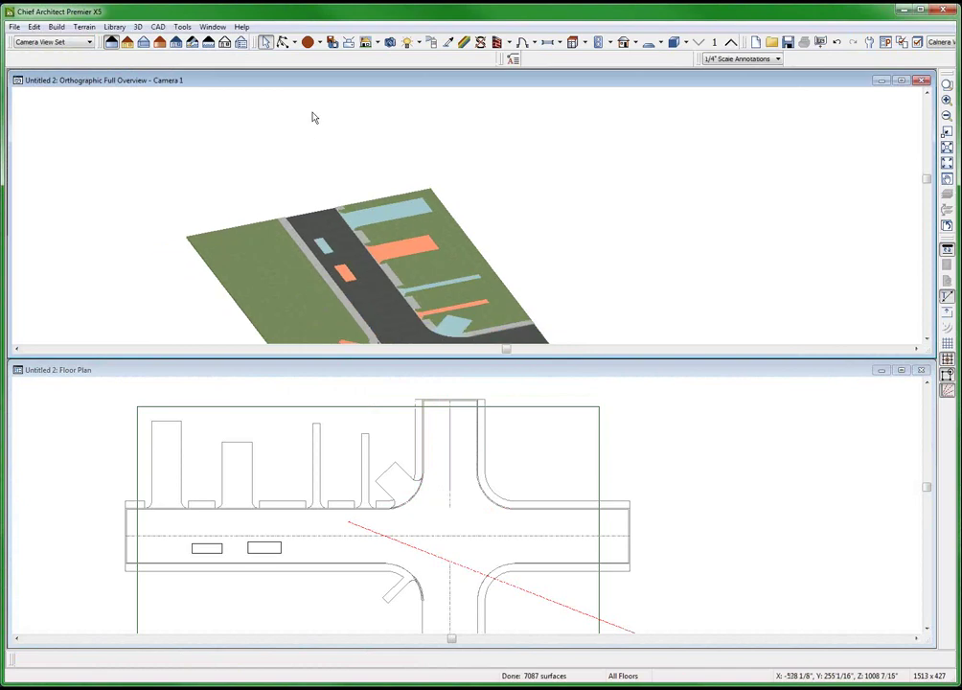
scroll(456, 312, up, 1)
scroll(458, 317, up, 1)
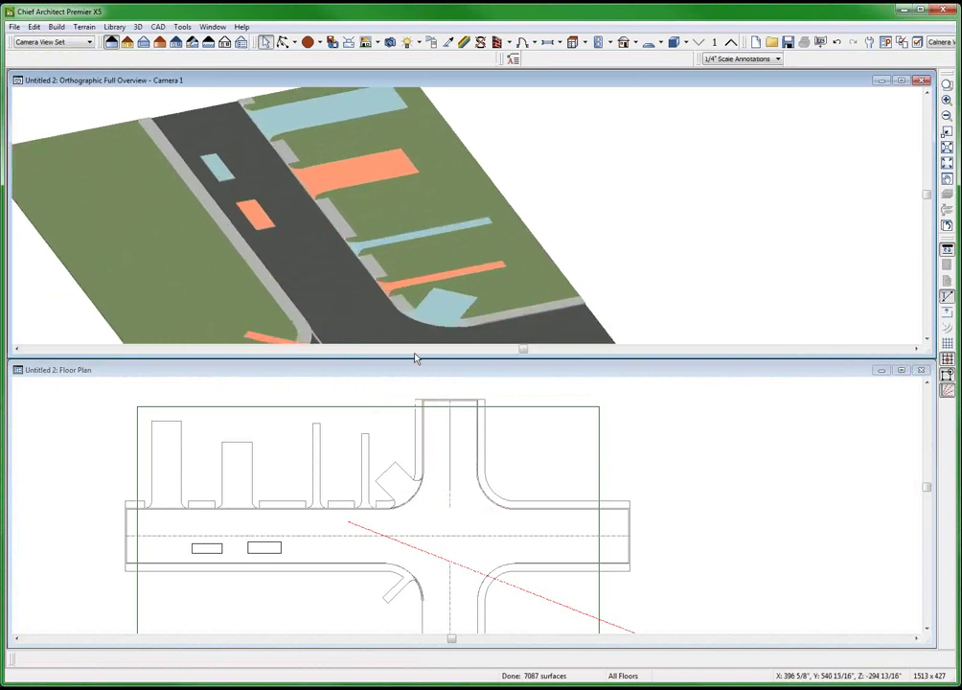
scroll(451, 326, up, 1)
scroll(470, 328, up, 1)
mouse_move(474, 326)
mouse_down()
mouse_move(464, 318)
mouse_move(407, 350)
mouse_move(379, 285)
mouse_up()
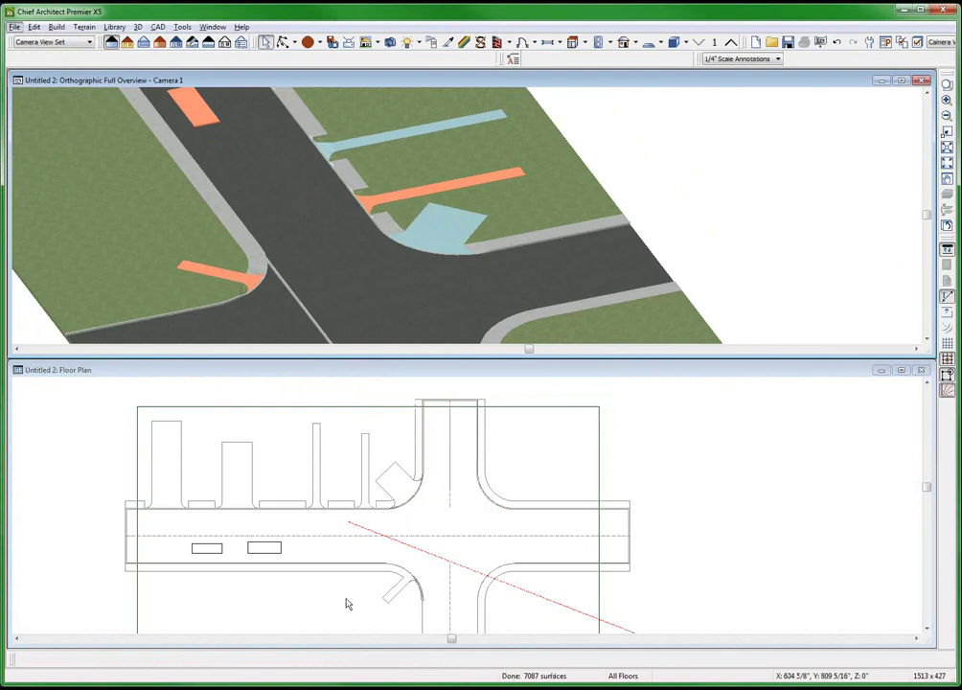
Auto-generate sidewalks along the southern side road, replacing the existing ones.
click(368, 542)
scroll(408, 569, down, 2)
click(434, 574)
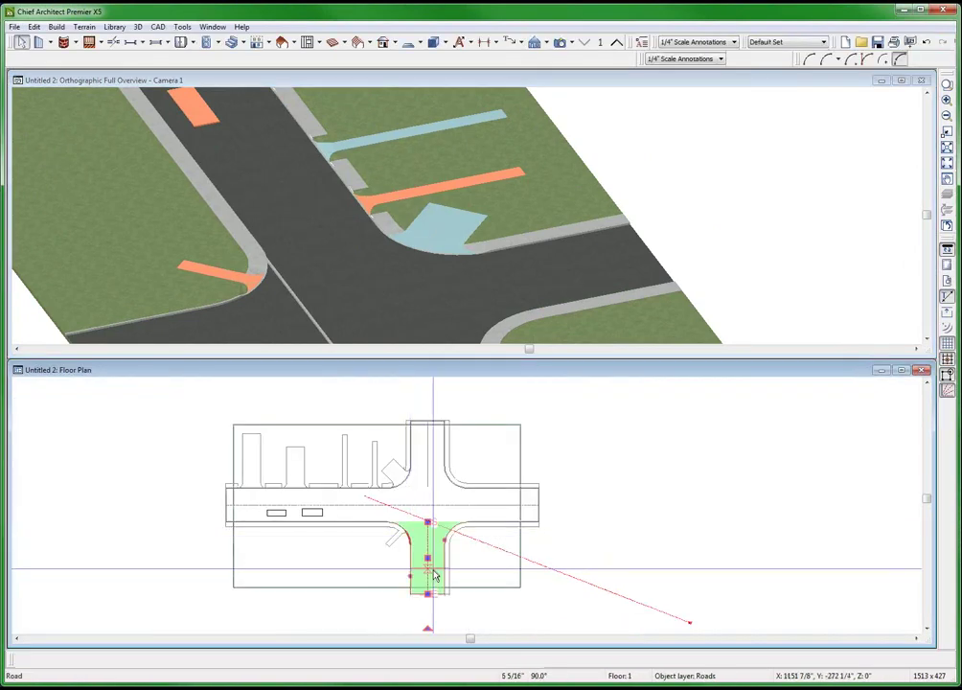
right_click(435, 573)
click(479, 486)
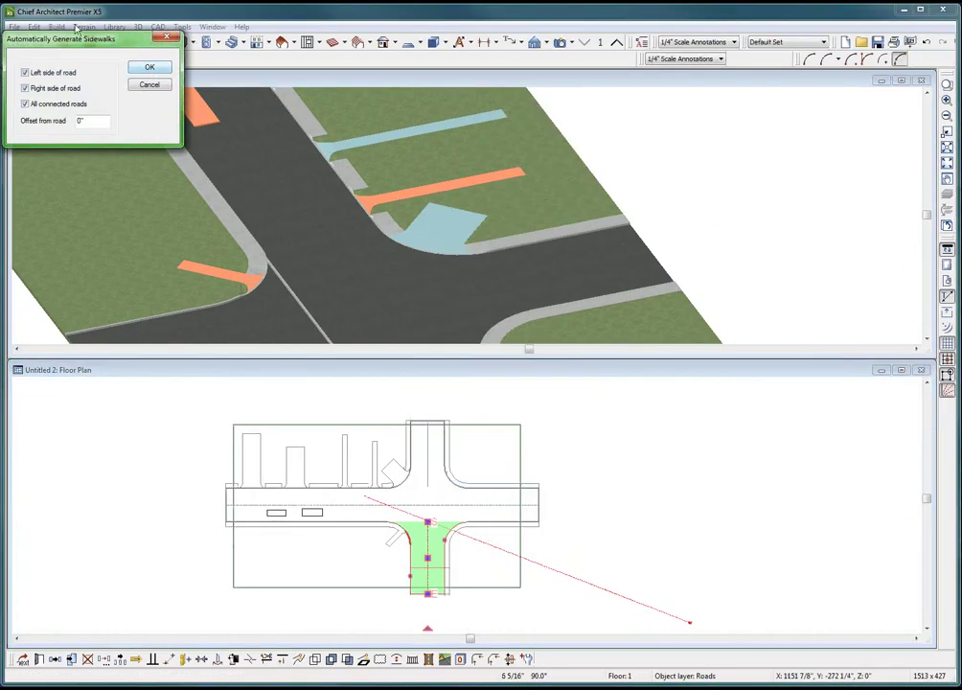
click(152, 69)
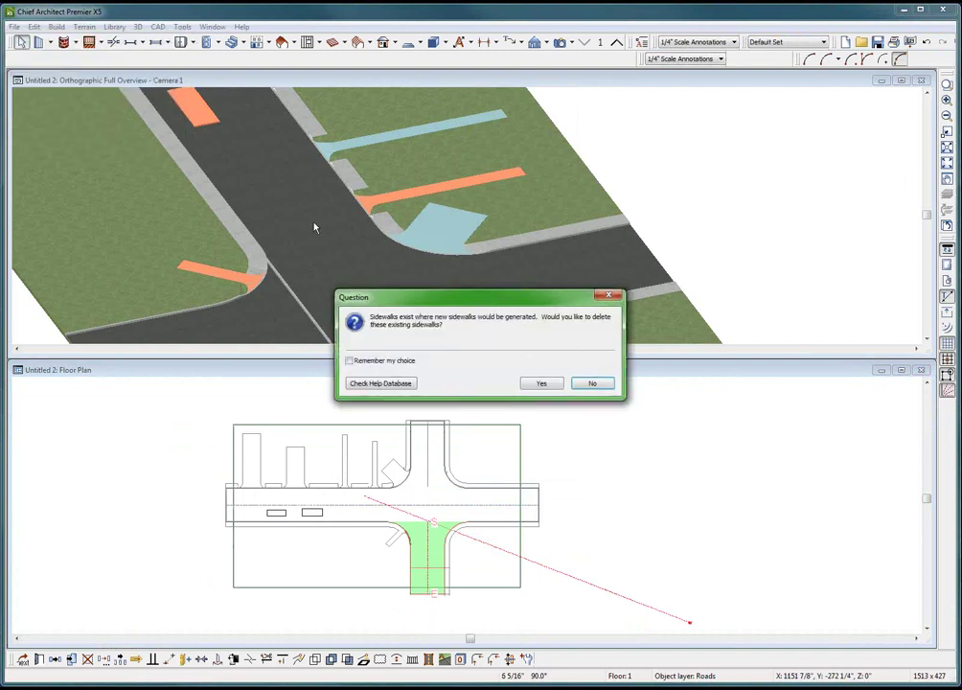
click(553, 387)
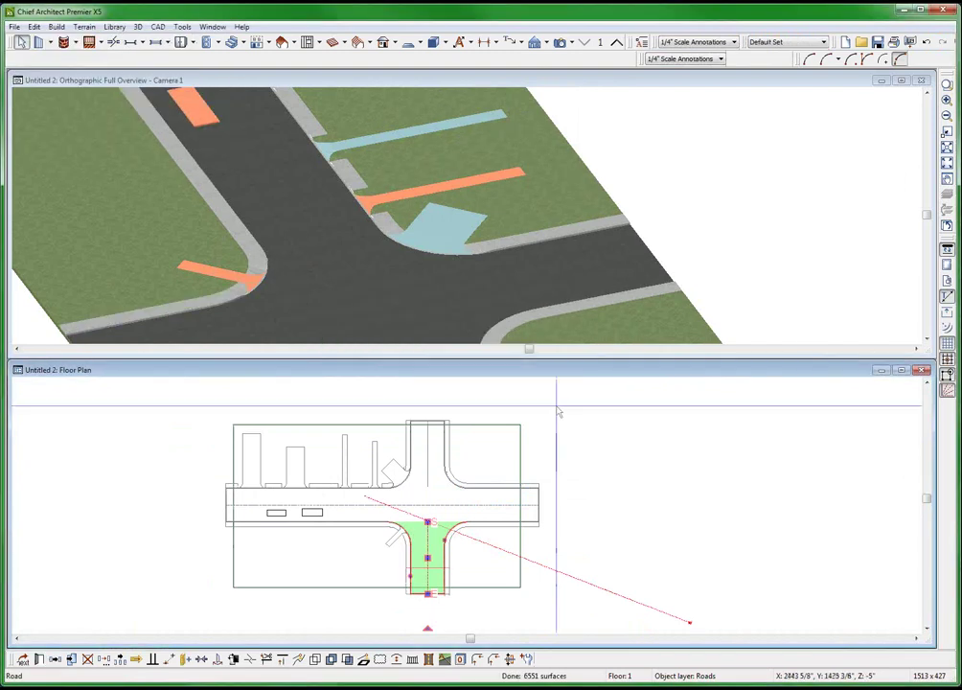
Zoom the floor plan to inspect a driveway path beside the new sidewalks.
scroll(492, 492, up, 1)
scroll(431, 517, up, 1)
scroll(430, 517, up, 1)
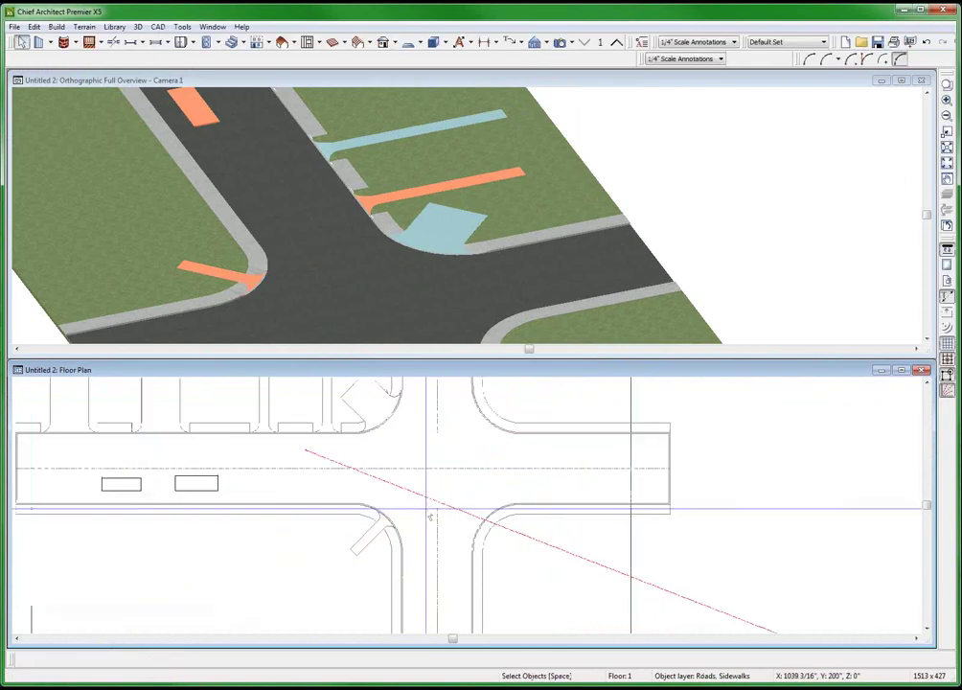
scroll(429, 516, up, 1)
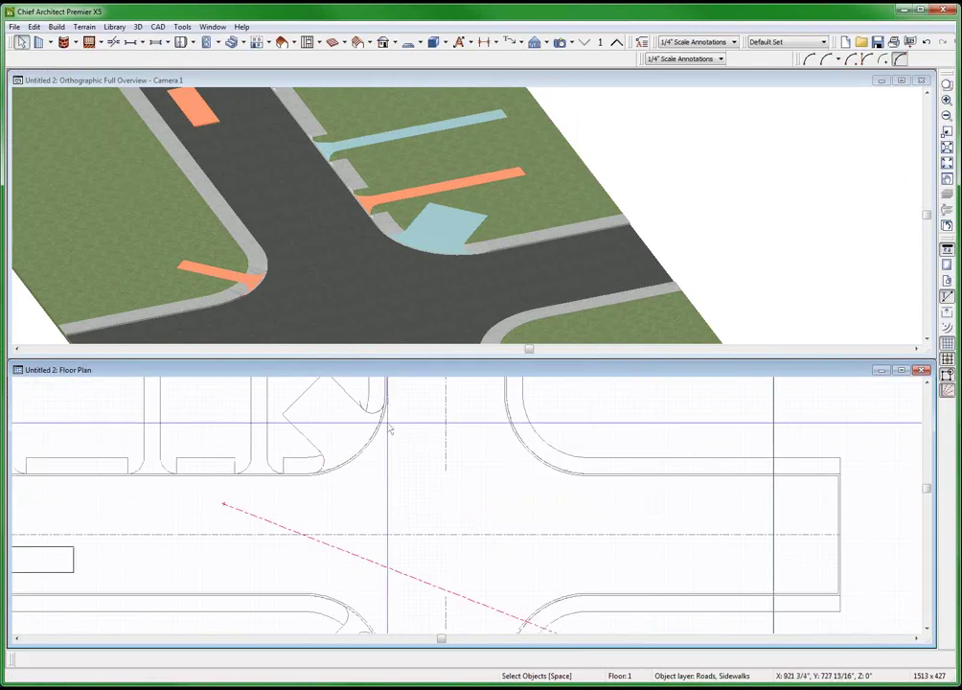
scroll(343, 408, down, 1)
scroll(330, 467, up, 1)
scroll(335, 575, up, 1)
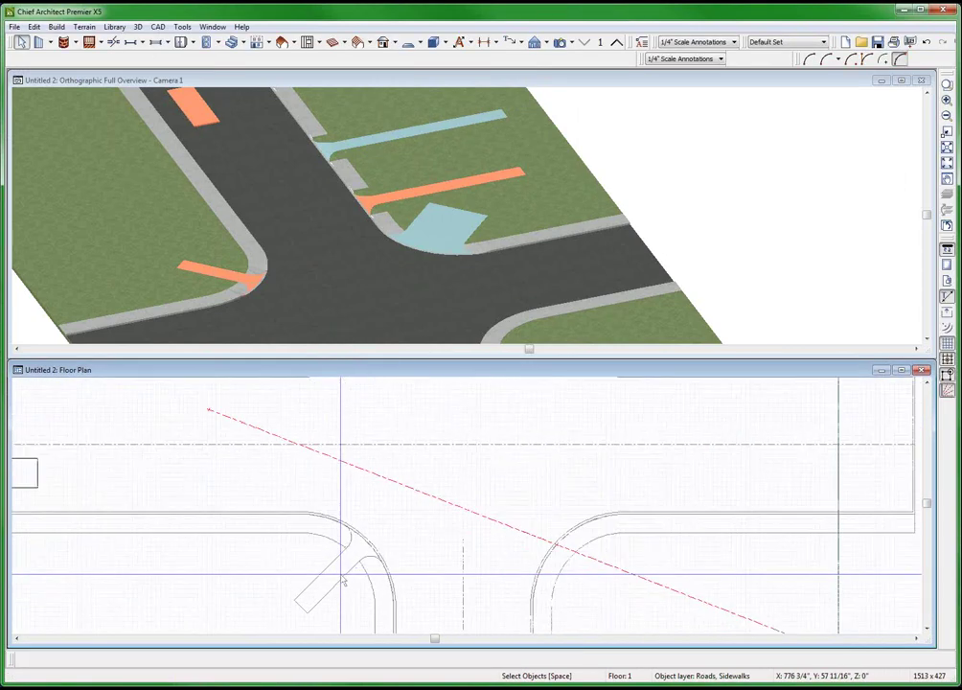
click(338, 581)
scroll(345, 566, down, 1)
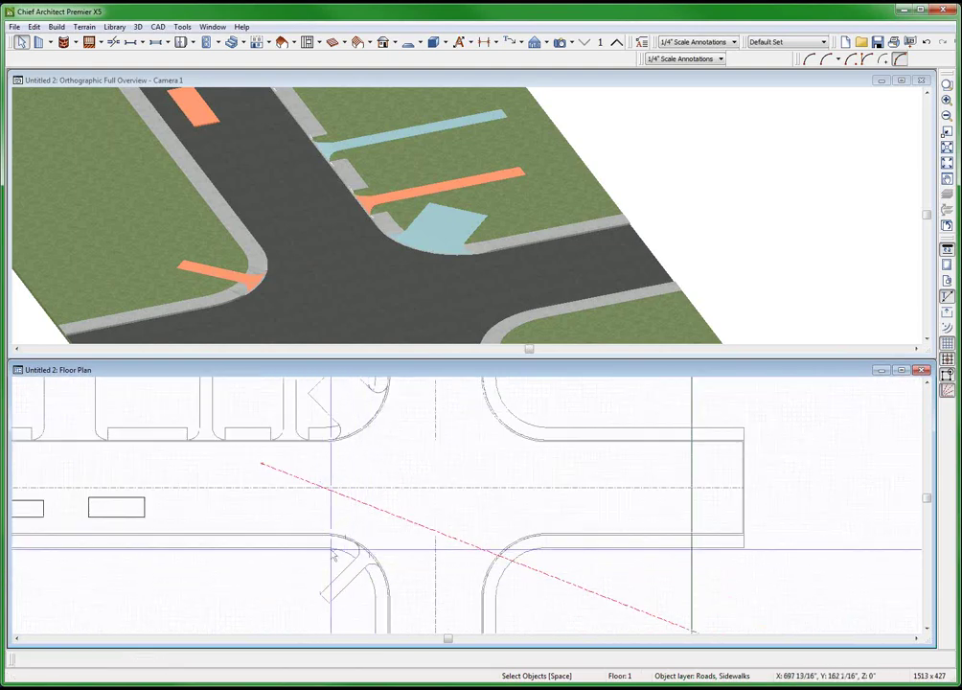
scroll(359, 546, down, 1)
scroll(201, 436, down, 1)
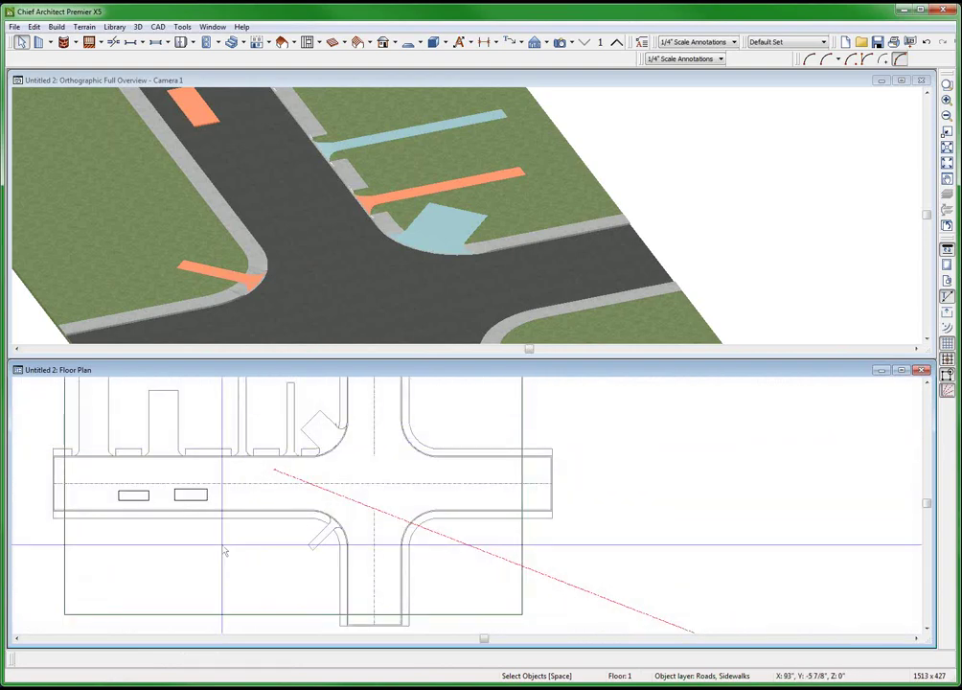
Select all six driveway terrain paths and turn off Flare Start.
click(242, 442)
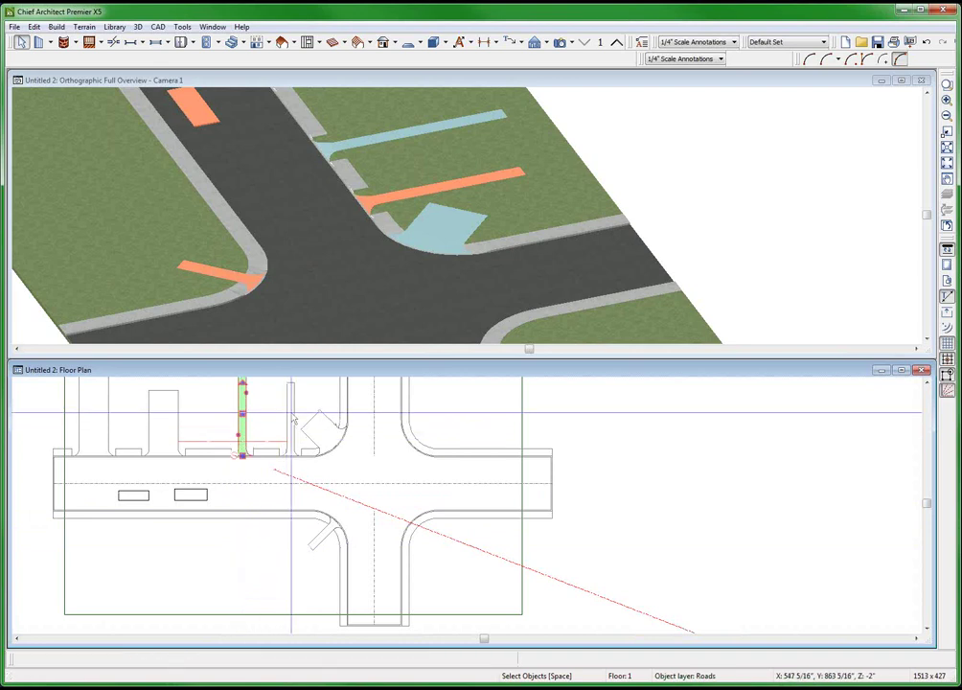
shift+click(293, 414)
shift+click(163, 422)
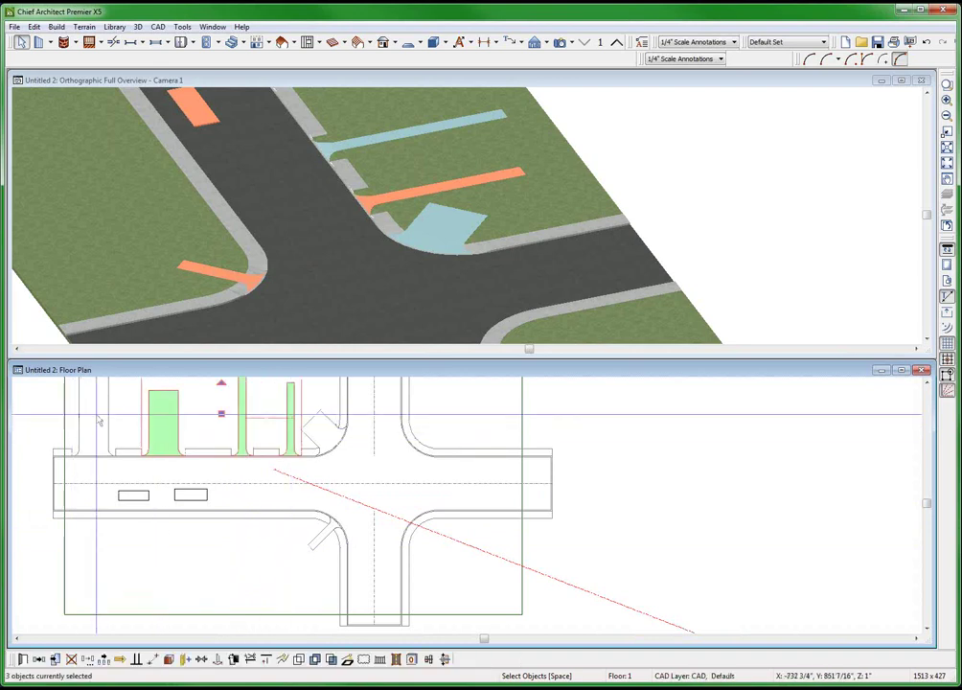
shift+click(93, 421)
shift+click(319, 540)
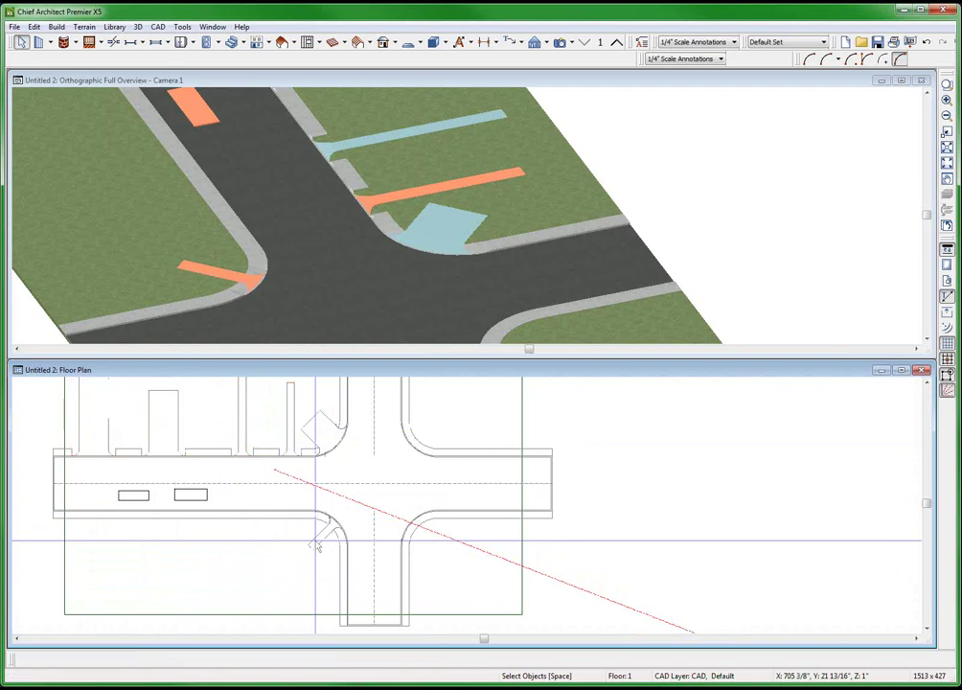
shift+click(323, 427)
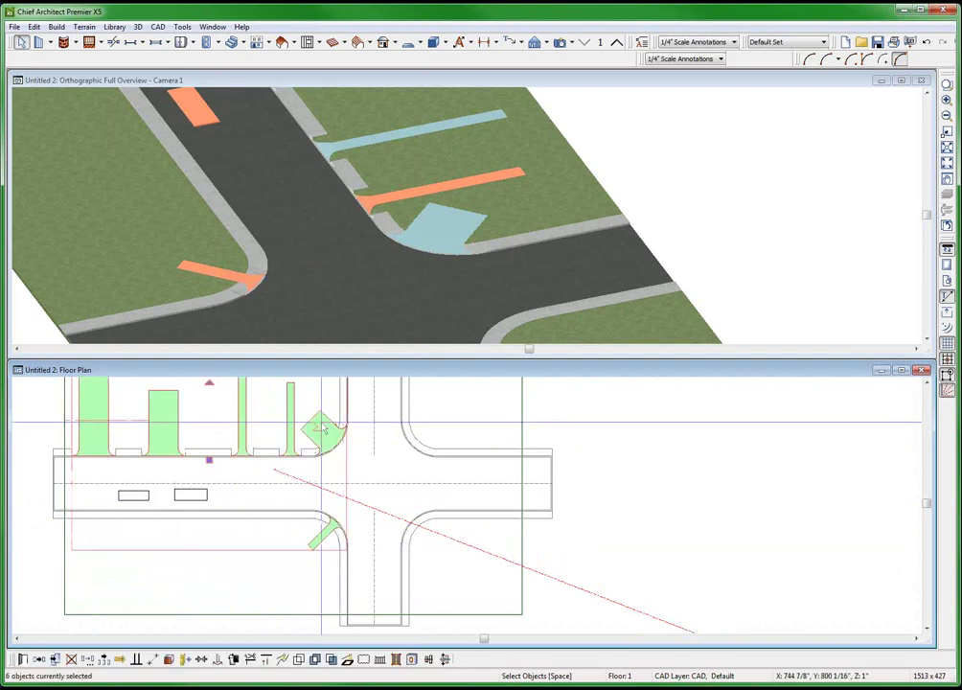
key(ctrl+e)
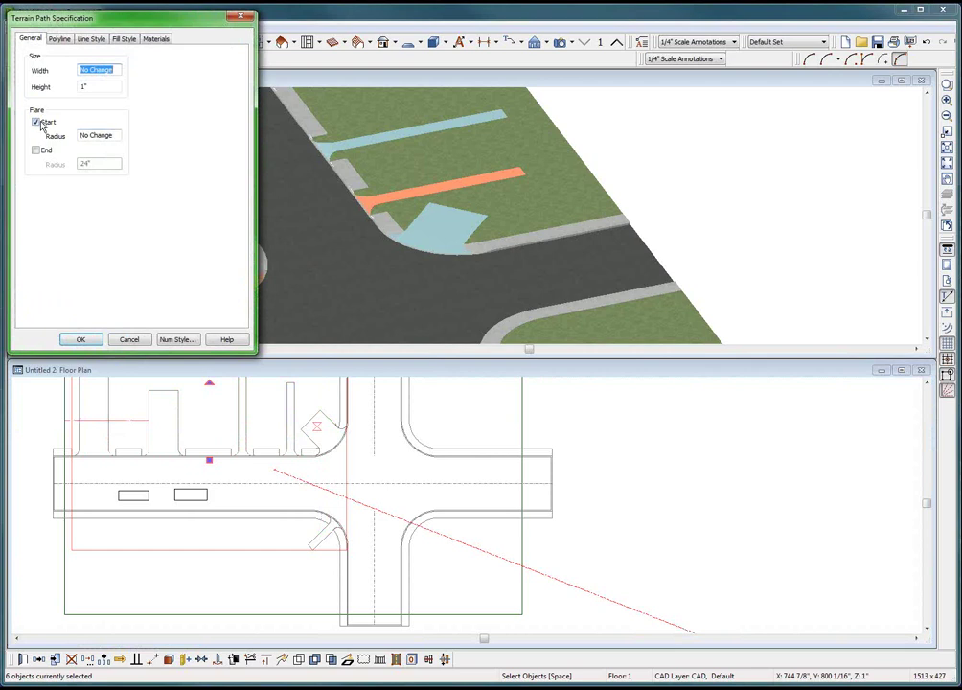
key(Return)
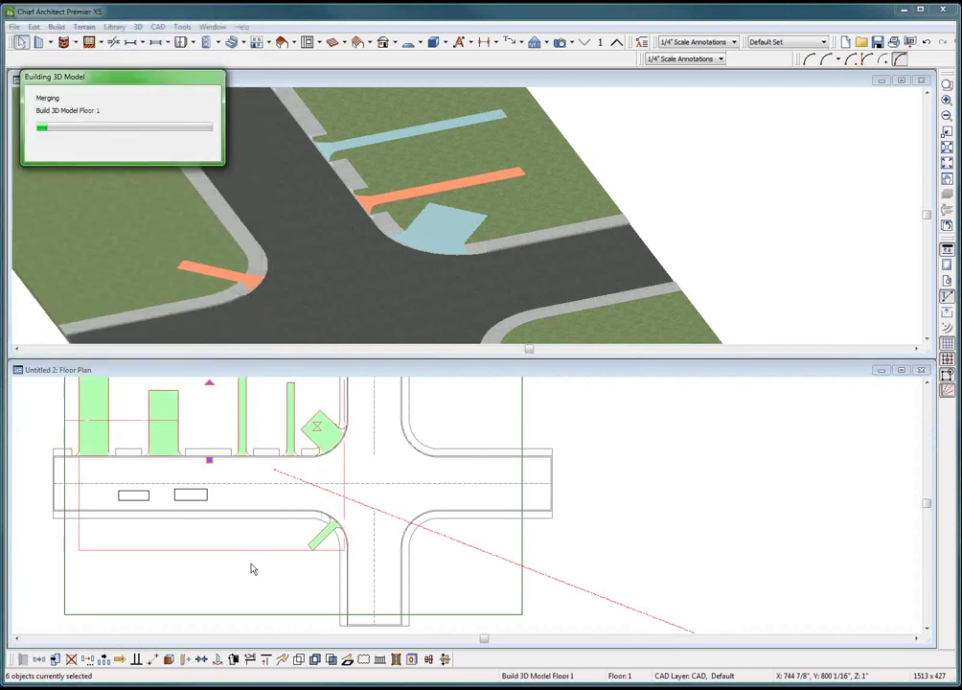
Rerun Auto Generate Sidewalks on the main road, deleting the existing sidewalks.
scroll(251, 572, down, 1)
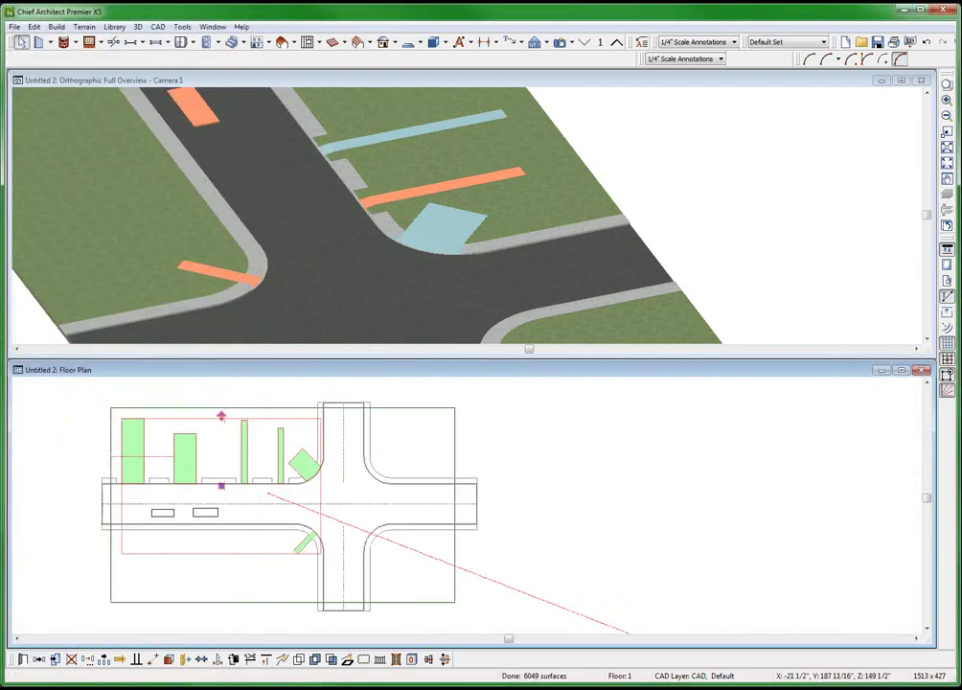
click(279, 532)
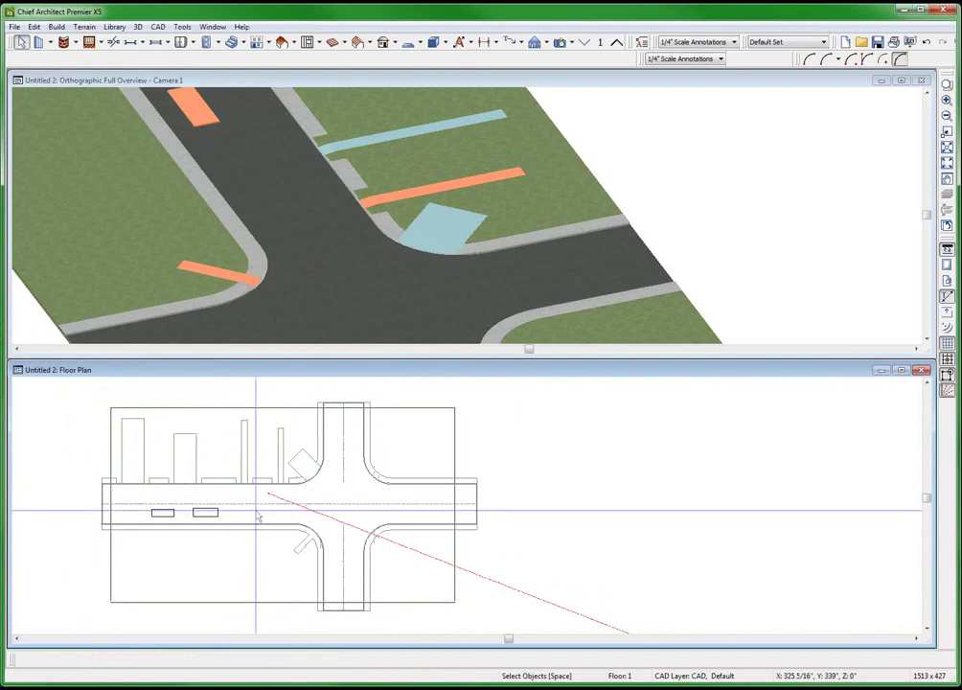
right_click(257, 516)
click(313, 429)
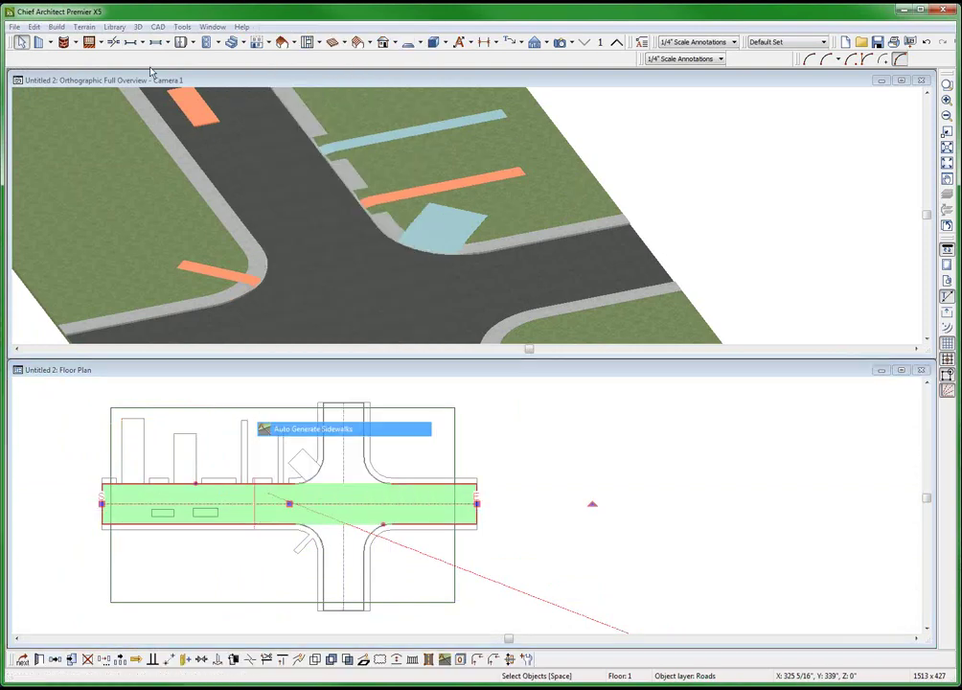
click(149, 67)
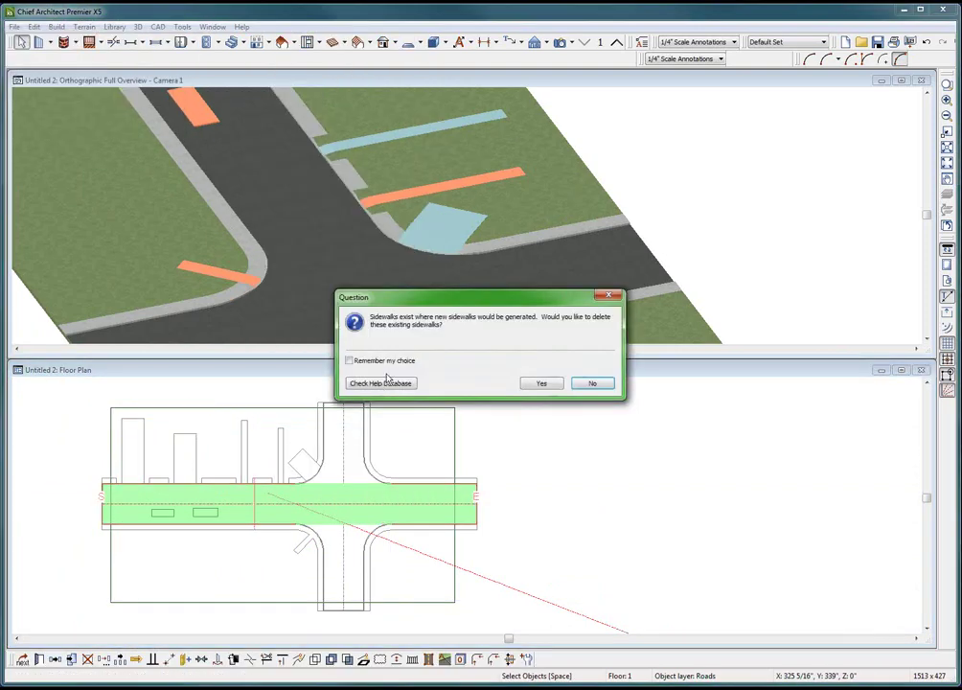
click(542, 385)
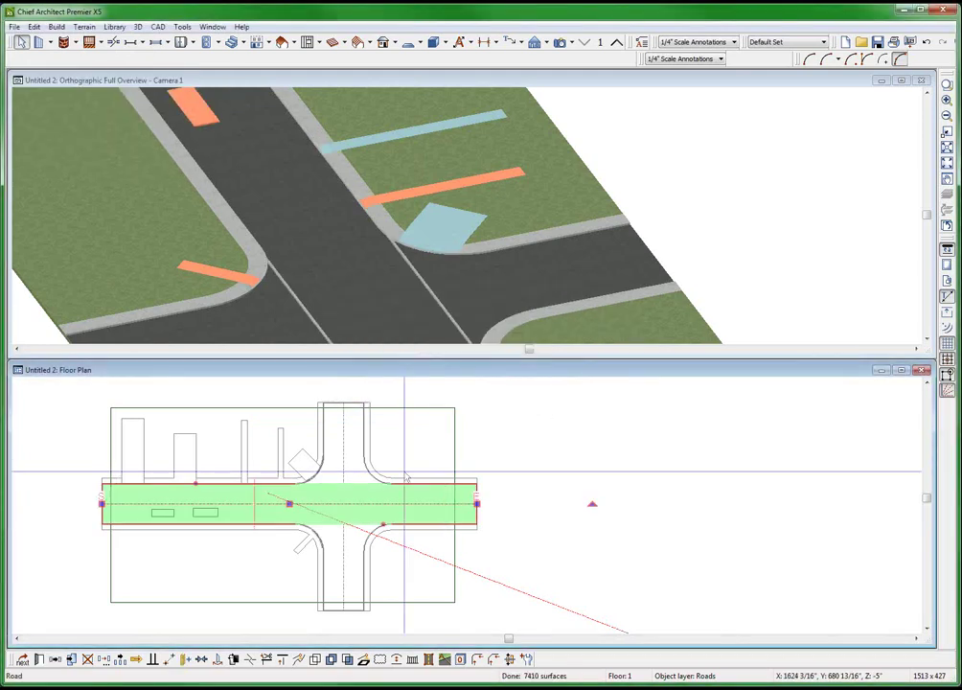
key(Escape)
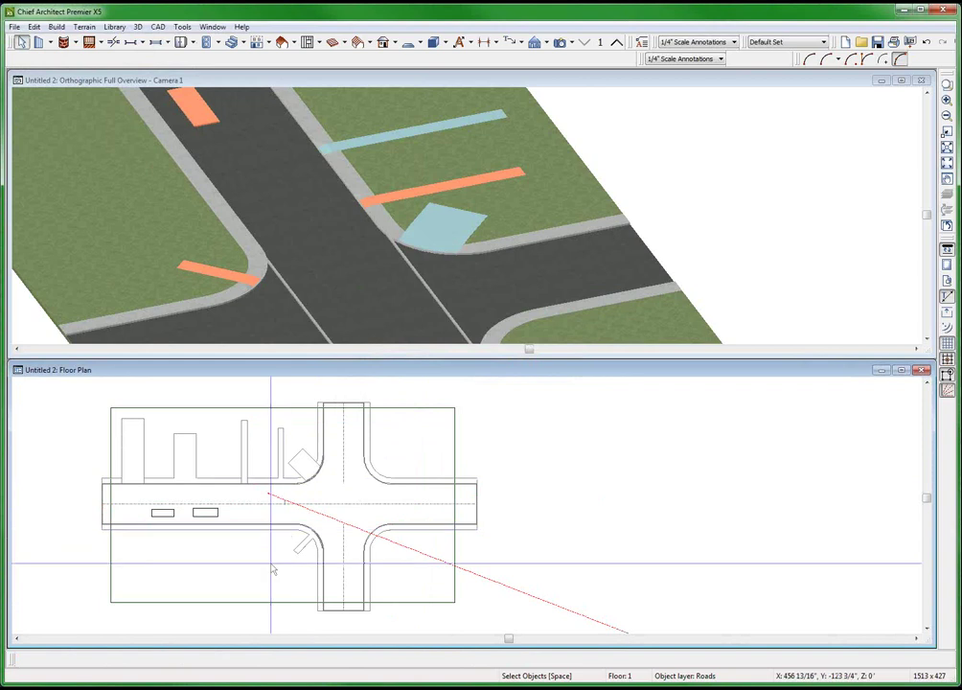
Select the six driveway paths and enable Flare Start with a 36-inch radius.
click(134, 451)
shift+click(185, 455)
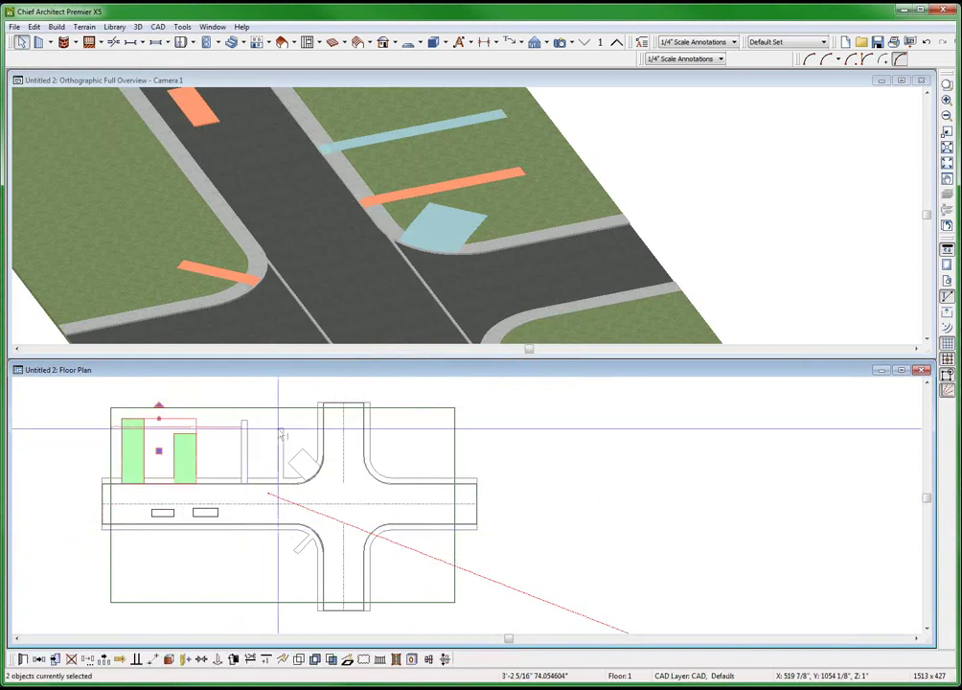
shift+click(278, 437)
shift+click(280, 443)
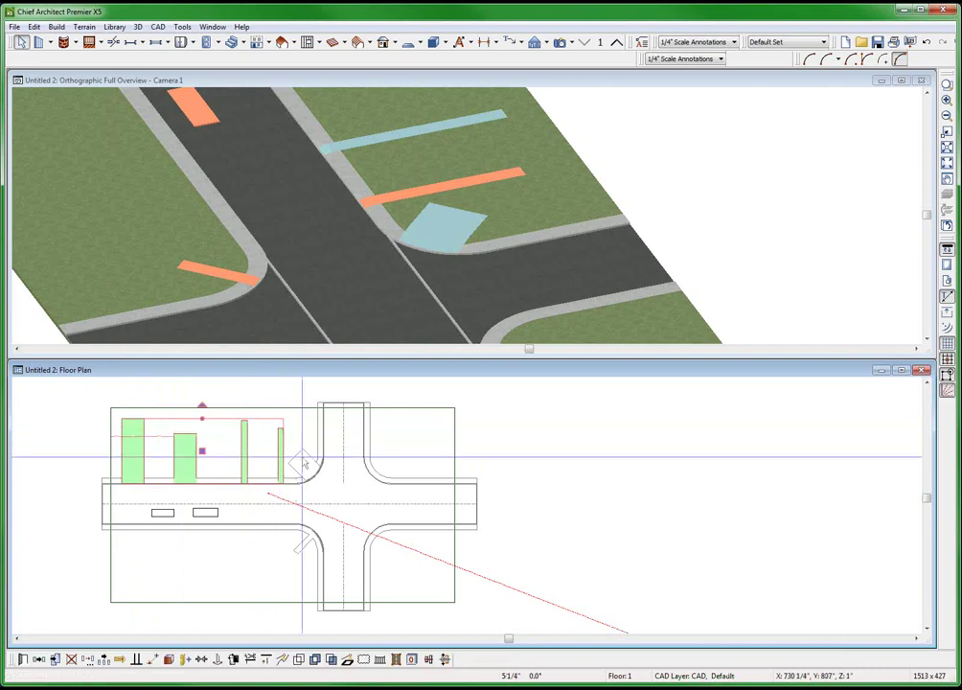
shift+click(303, 465)
shift+click(305, 549)
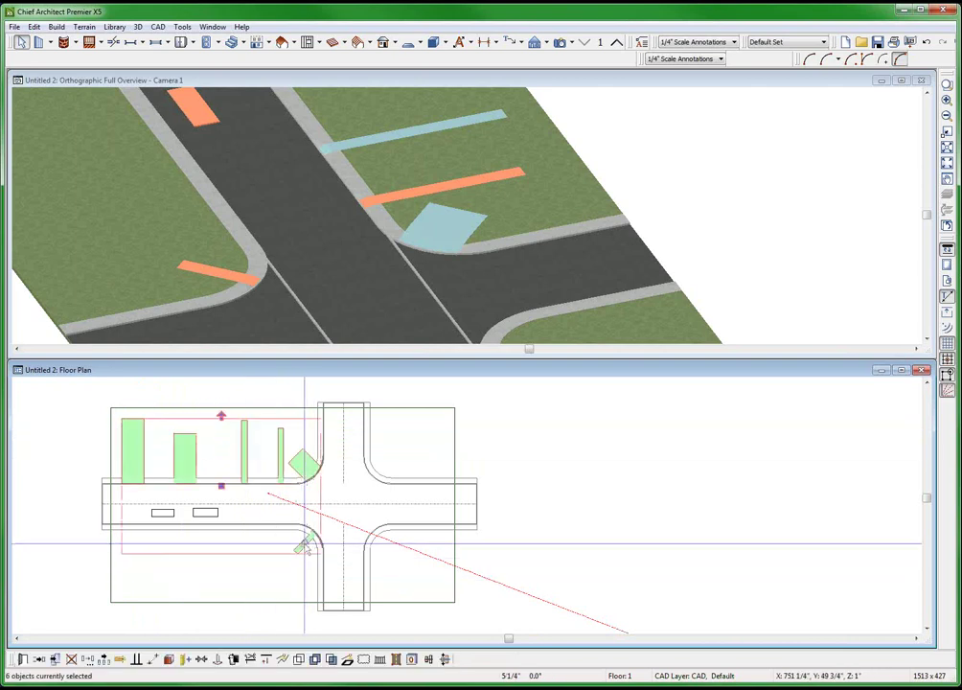
double_click(305, 549)
text(36)
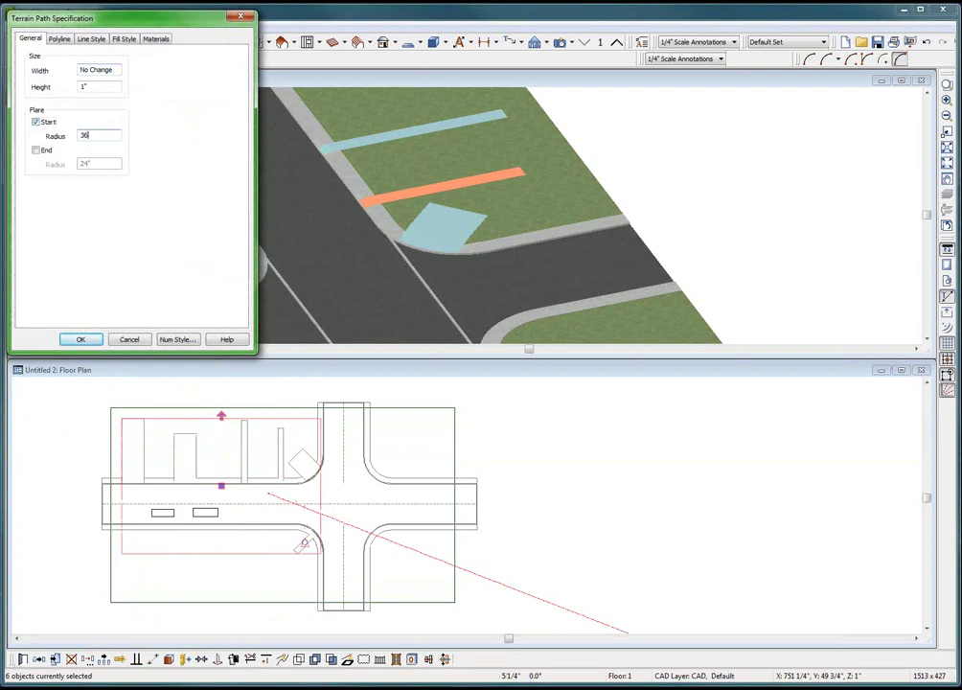
key(Return)
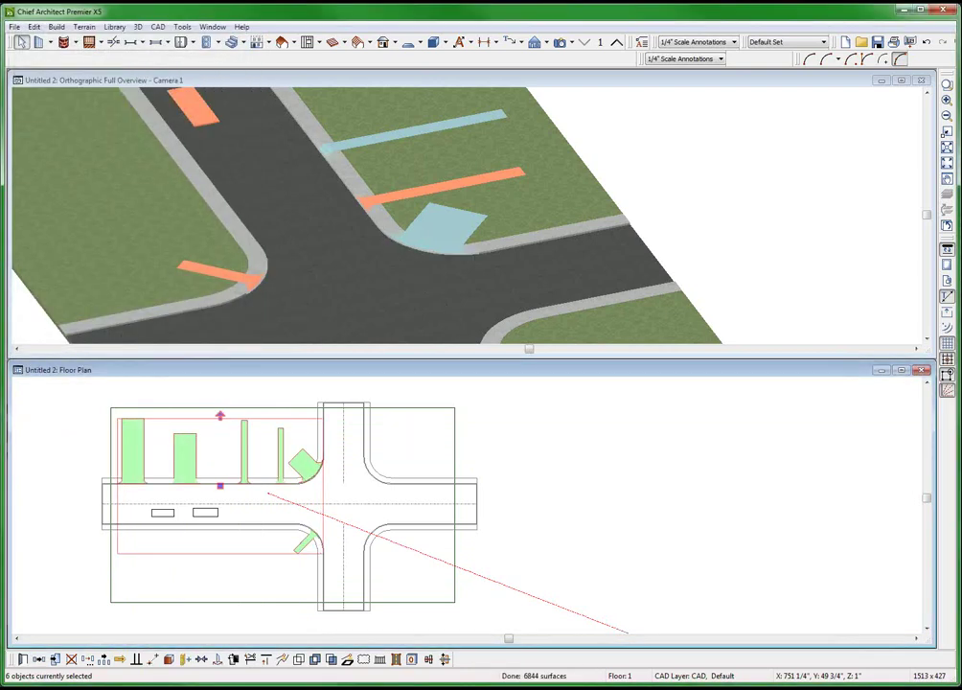
key(Escape)
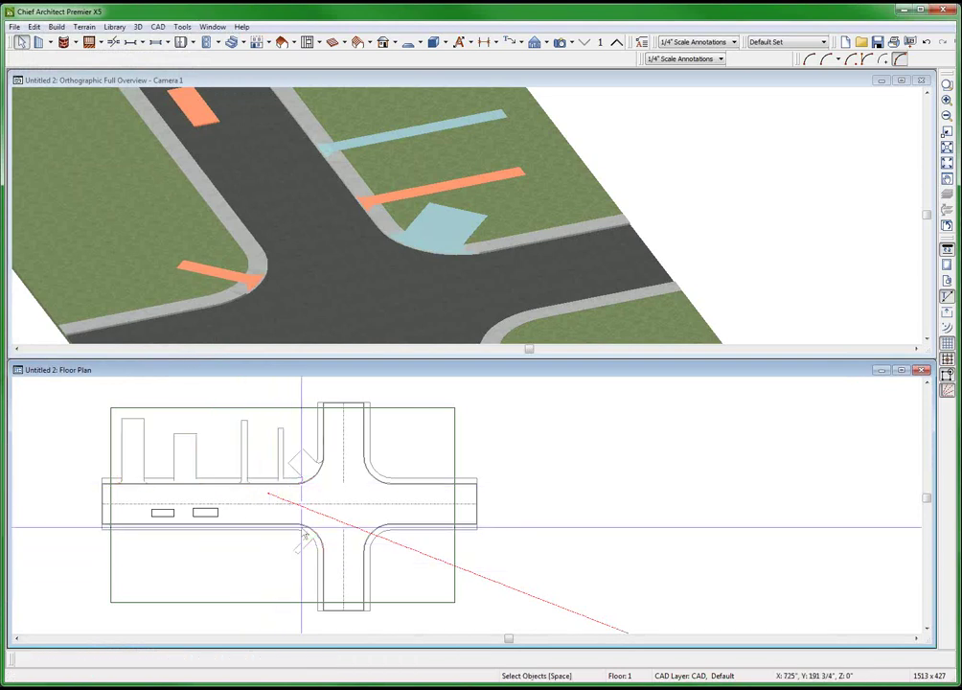
scroll(303, 523, up, 3)
scroll(307, 519, up, 2)
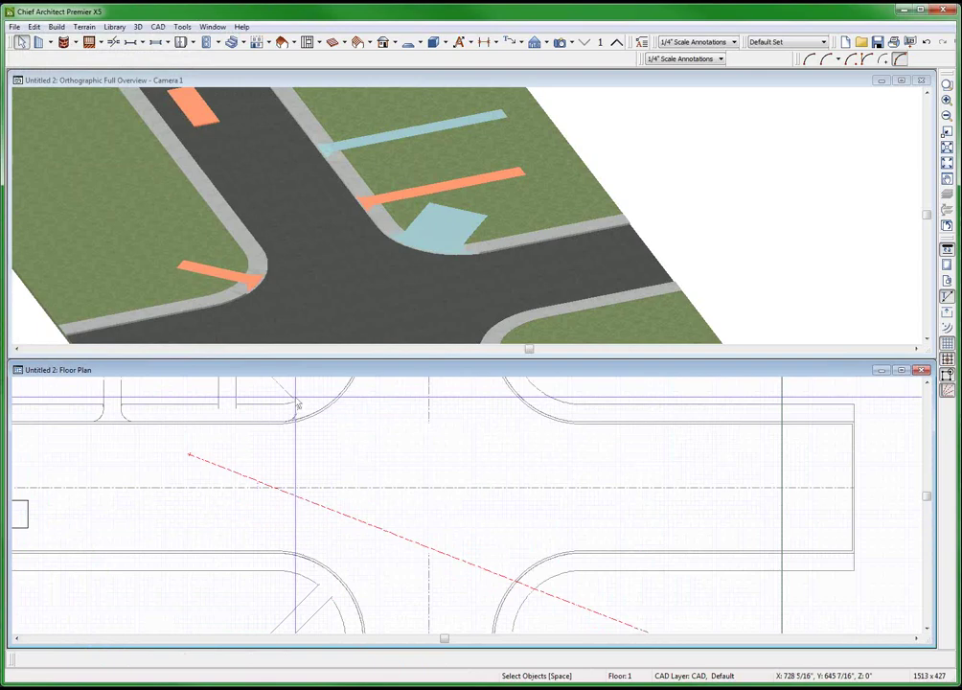
scroll(189, 600, down, 1)
scroll(189, 600, up, 1)
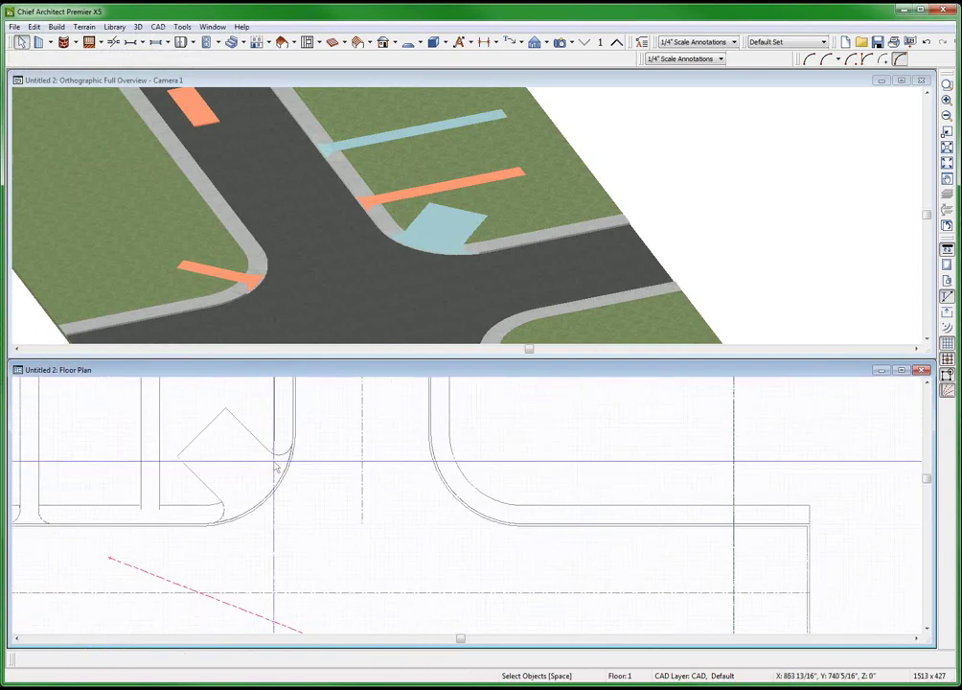
scroll(268, 629, down, 2)
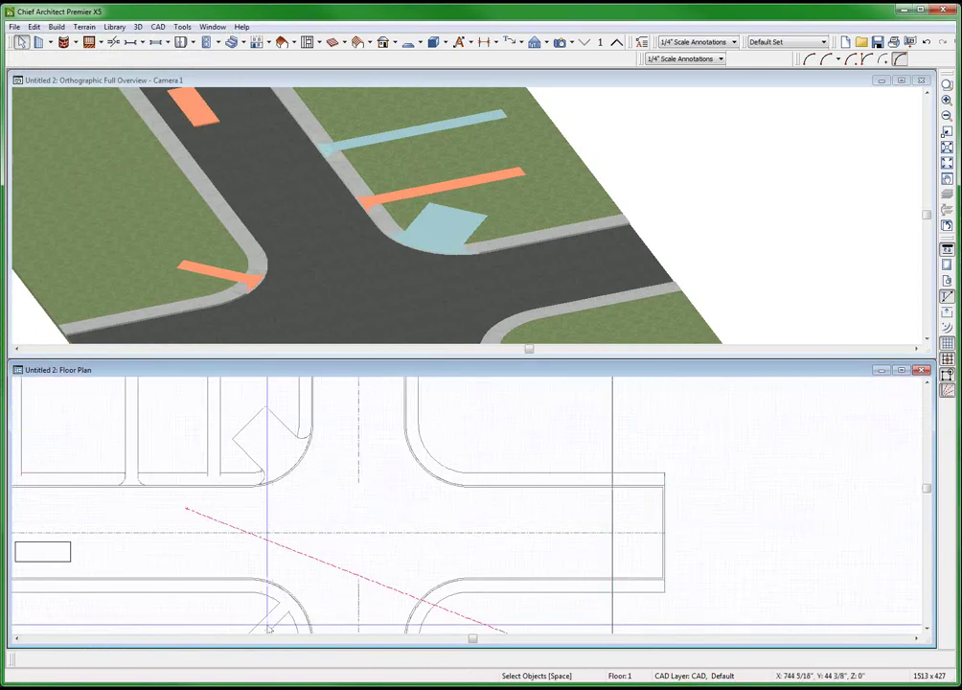
scroll(269, 629, up, 2)
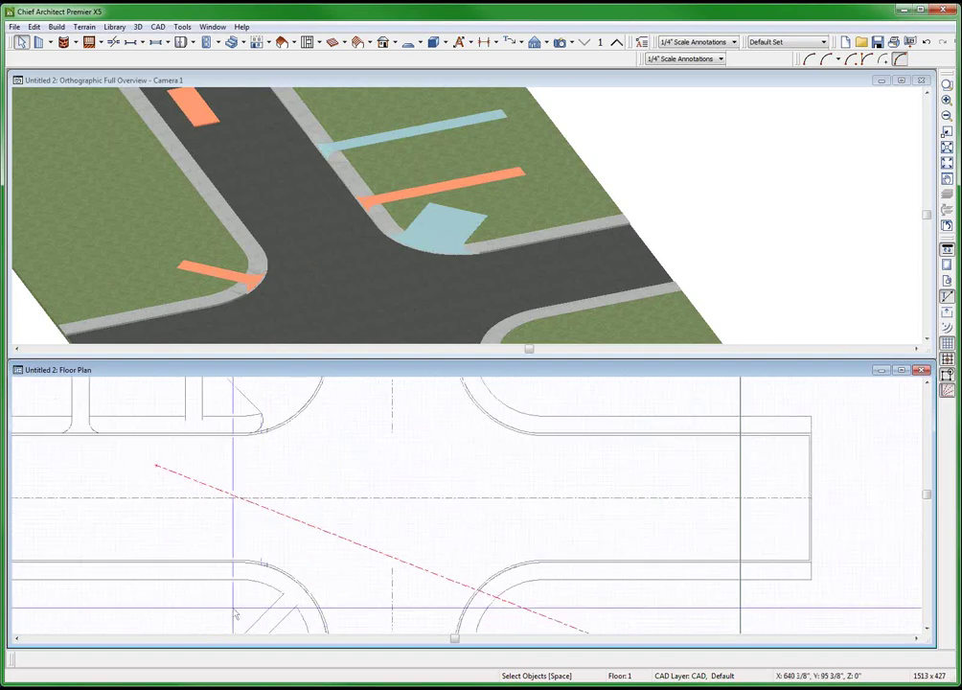
scroll(201, 437, up, 1)
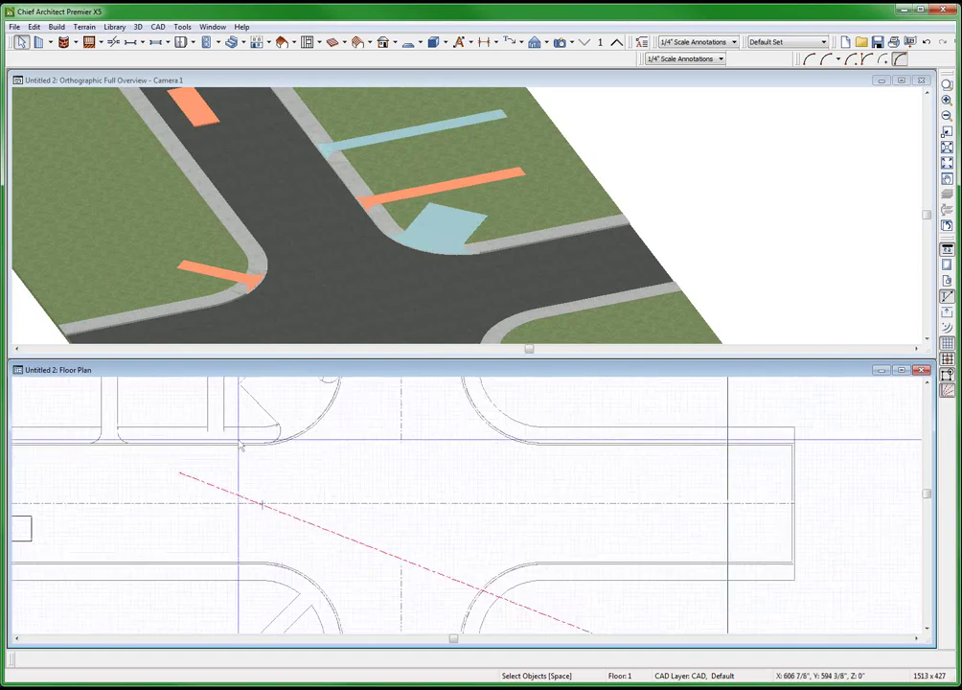
scroll(234, 423, up, 1)
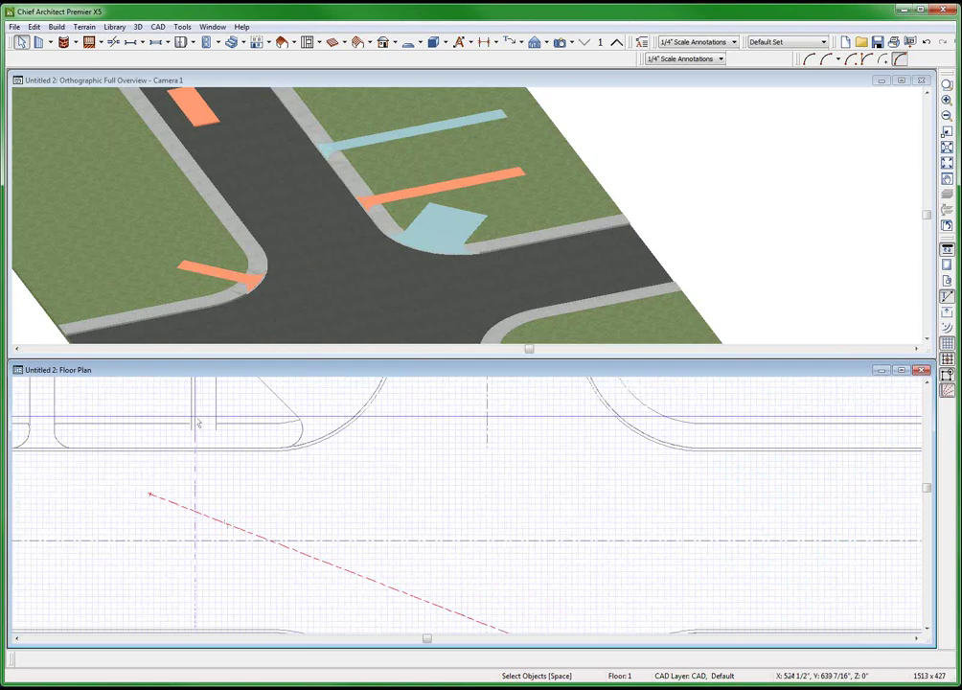
scroll(218, 474, down, 3)
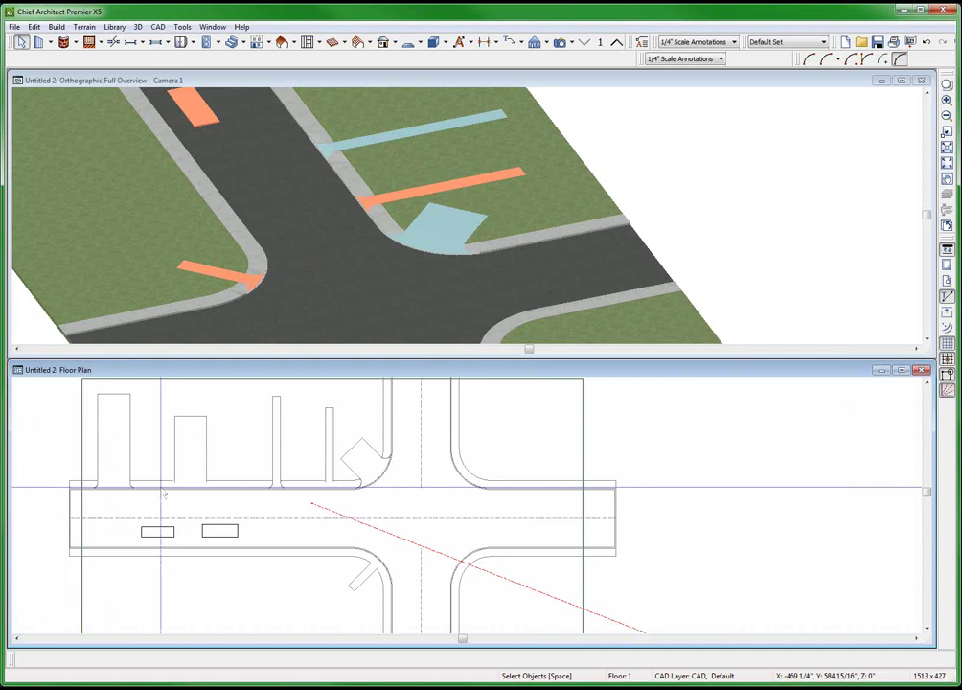
Set the wide flared terrain path north of the road to draw in the Front Group.
click(197, 436)
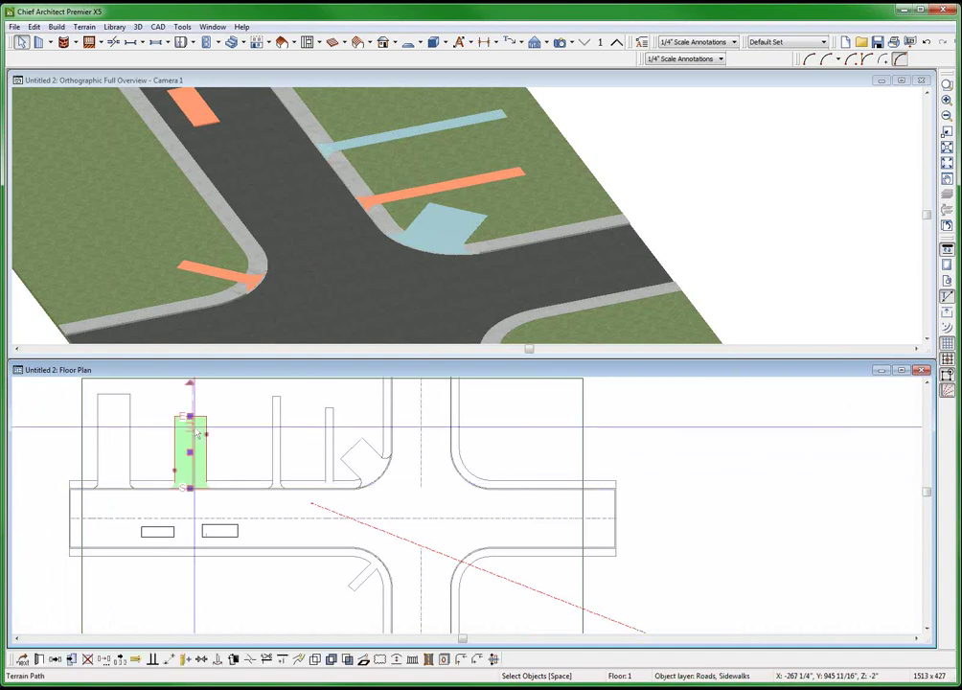
key(Escape)
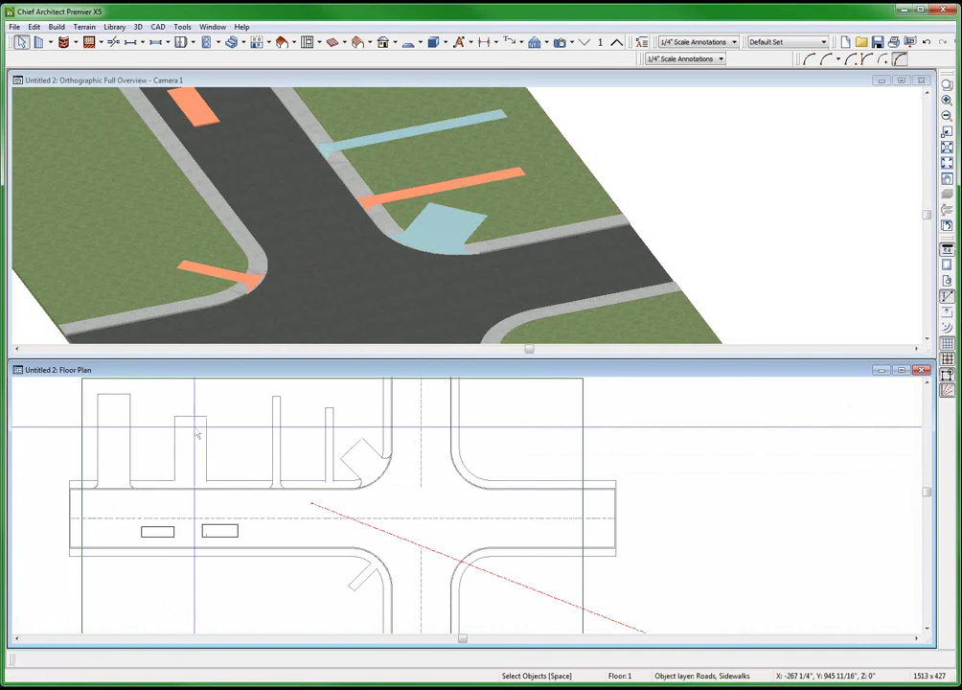
click(197, 436)
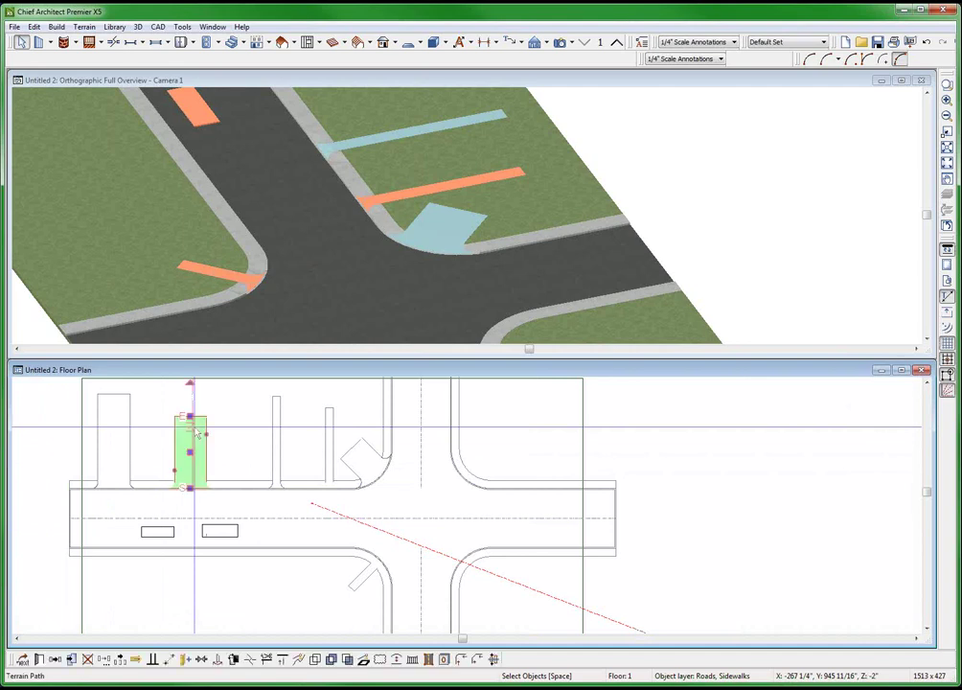
key(e)
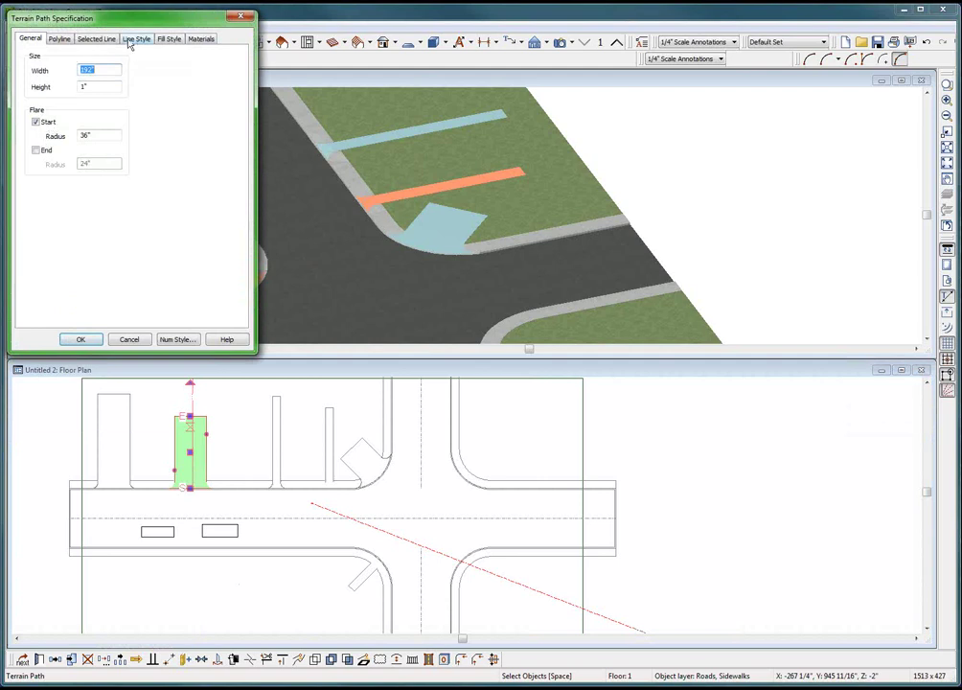
click(134, 41)
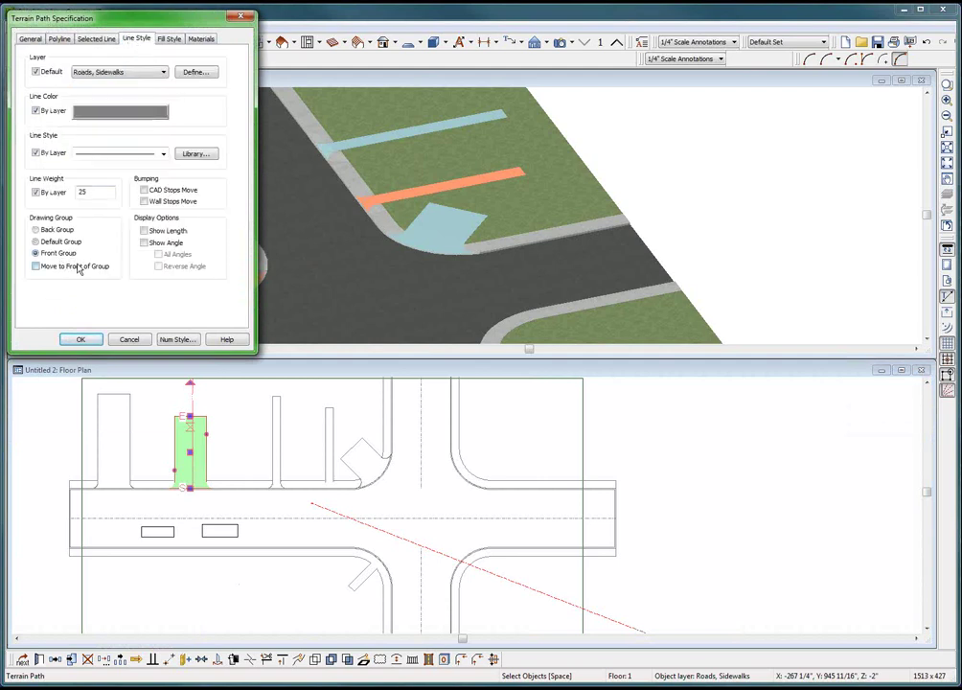
click(81, 339)
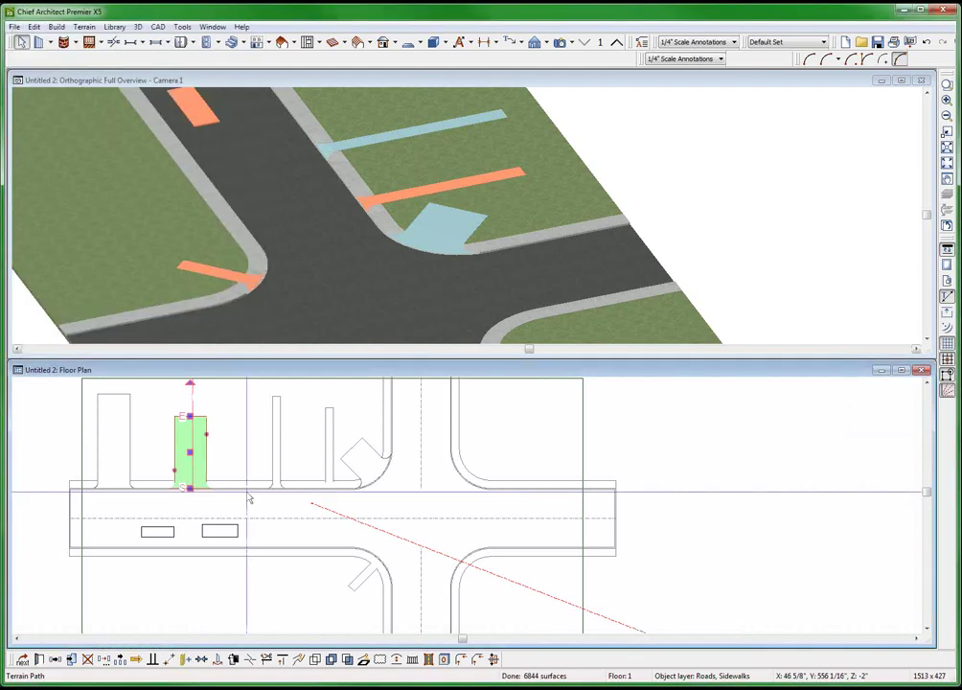
scroll(157, 462, up, 1)
scroll(156, 462, up, 1)
click(199, 450)
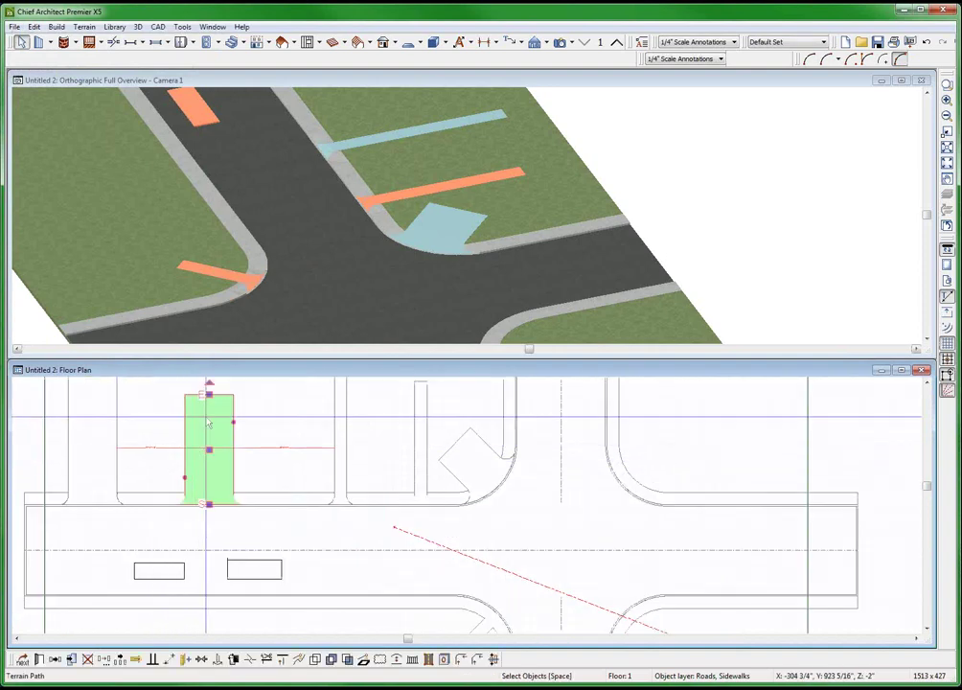
scroll(326, 496, down, 1)
scroll(362, 496, up, 1)
scroll(362, 496, up, 2)
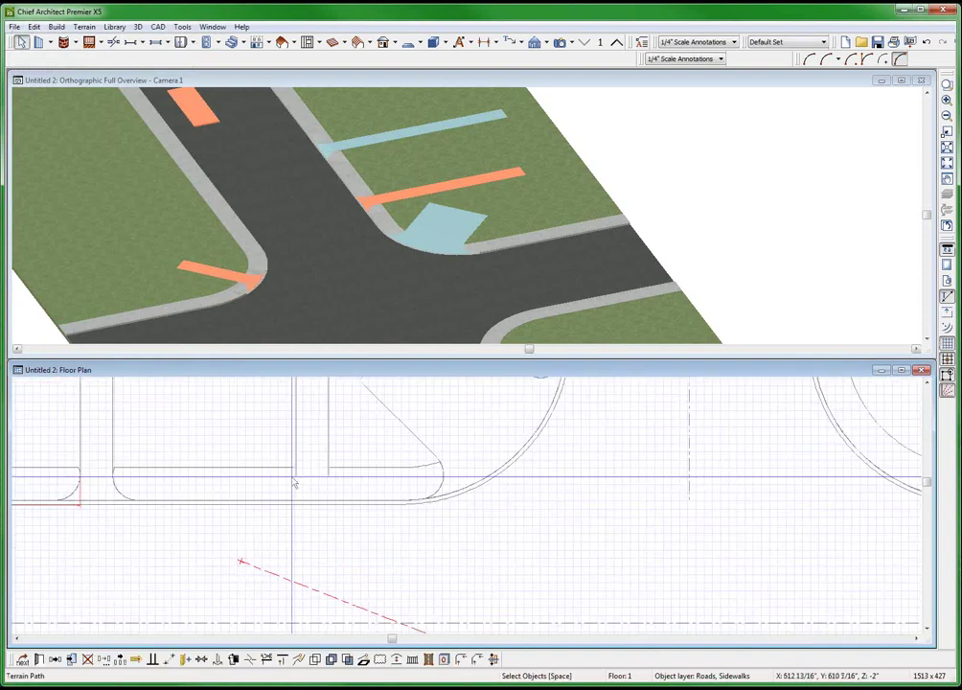
Change the narrow terrain path's Flare Start radius to 48 inches.
click(323, 442)
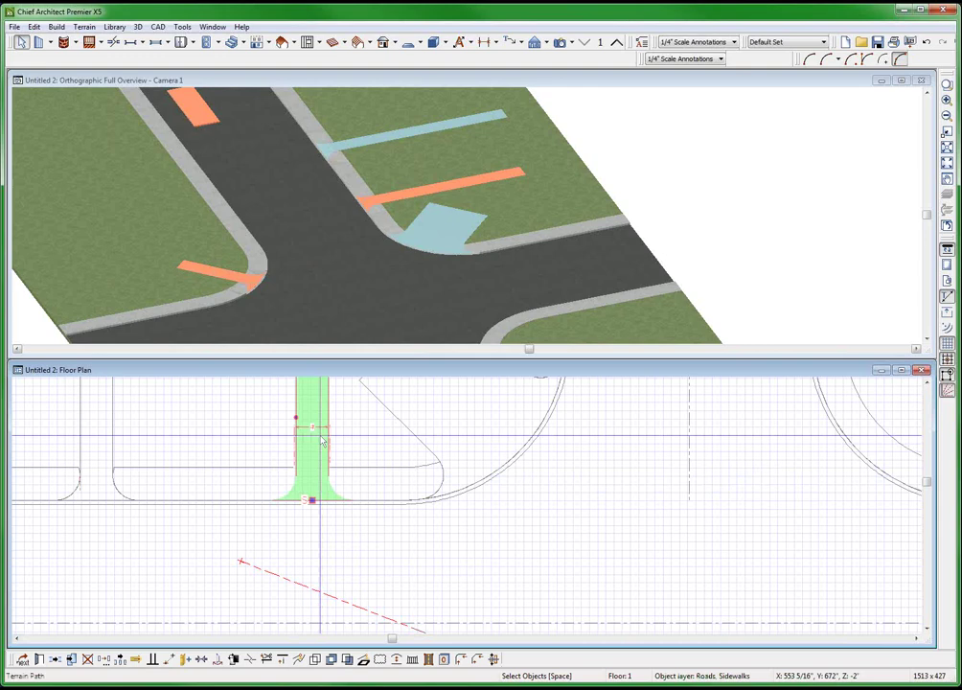
scroll(323, 442, down, 1)
double_click(323, 442)
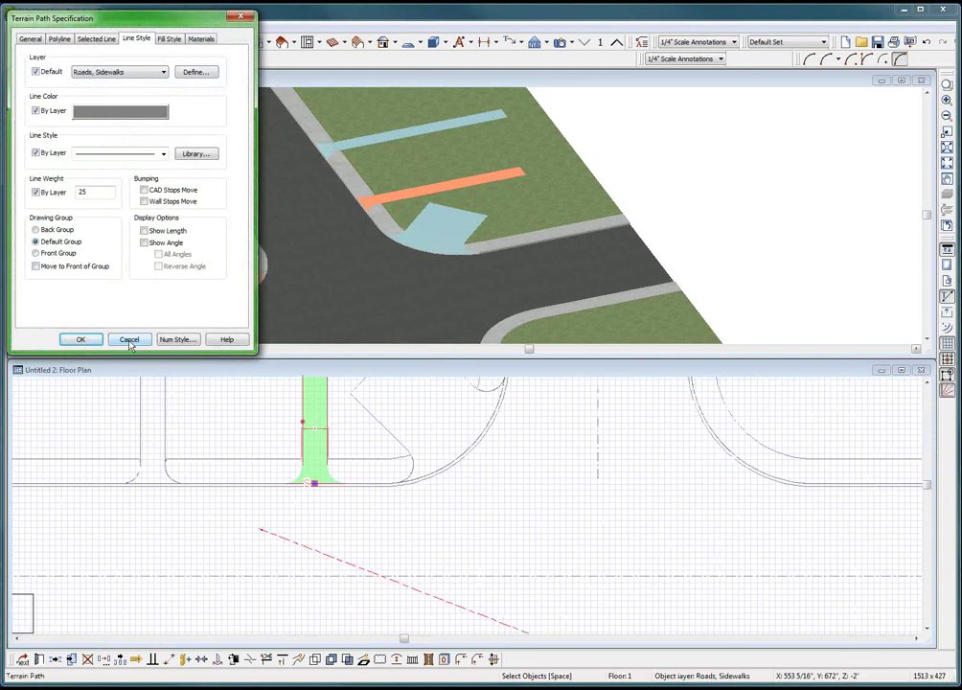
click(33, 39)
text(48)
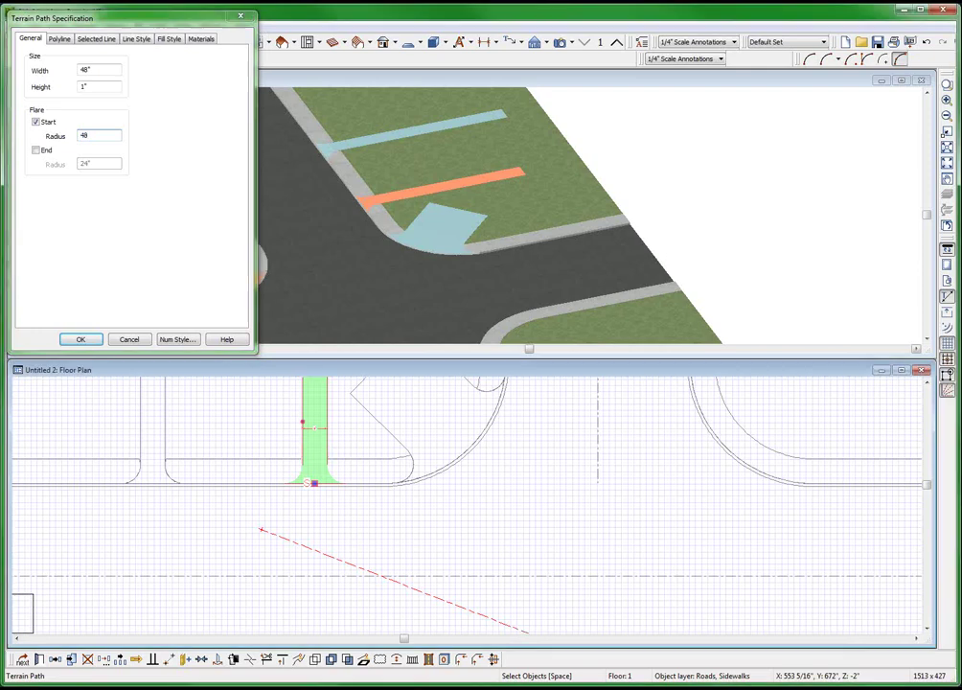
key(Return)
scroll(391, 470, up, 2)
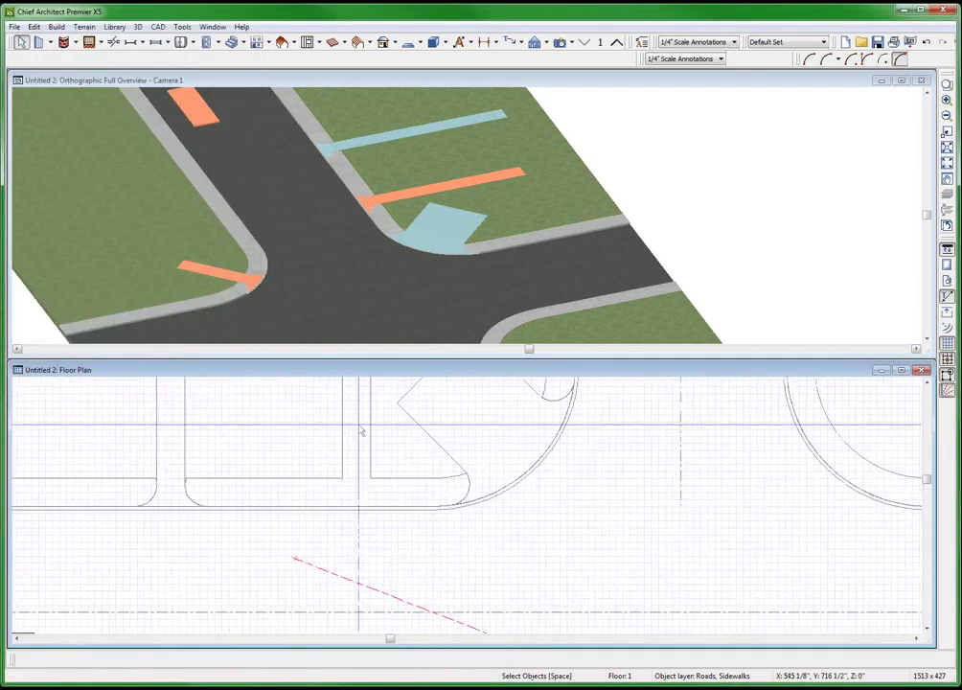
Give the neighbouring driveway a 48-inch flare start radius as well.
click(252, 482)
scroll(248, 483, up, 2)
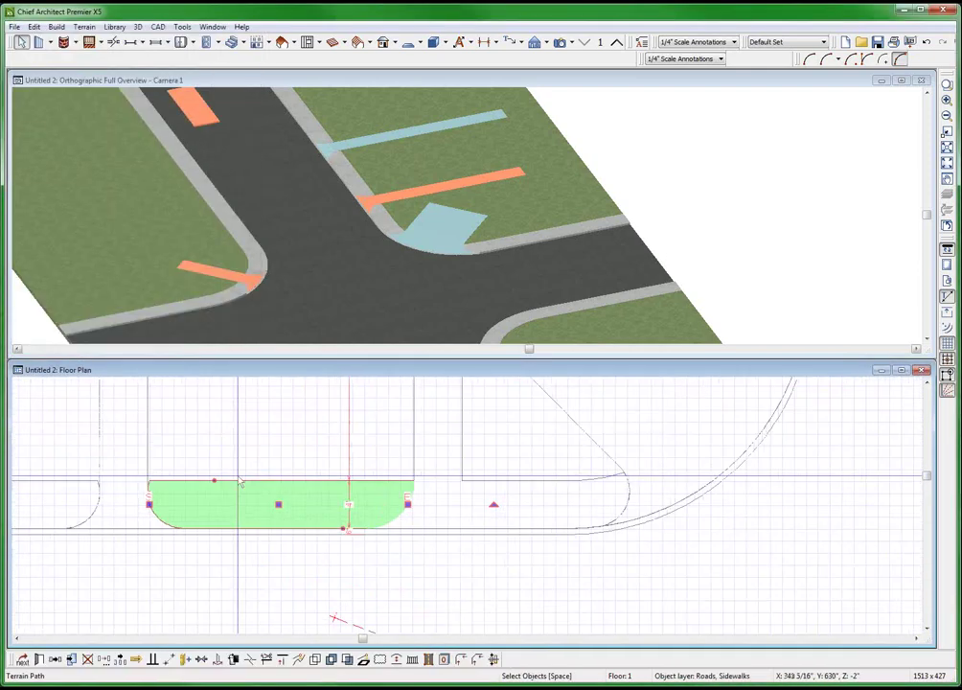
scroll(241, 482, up, 3)
click(389, 438)
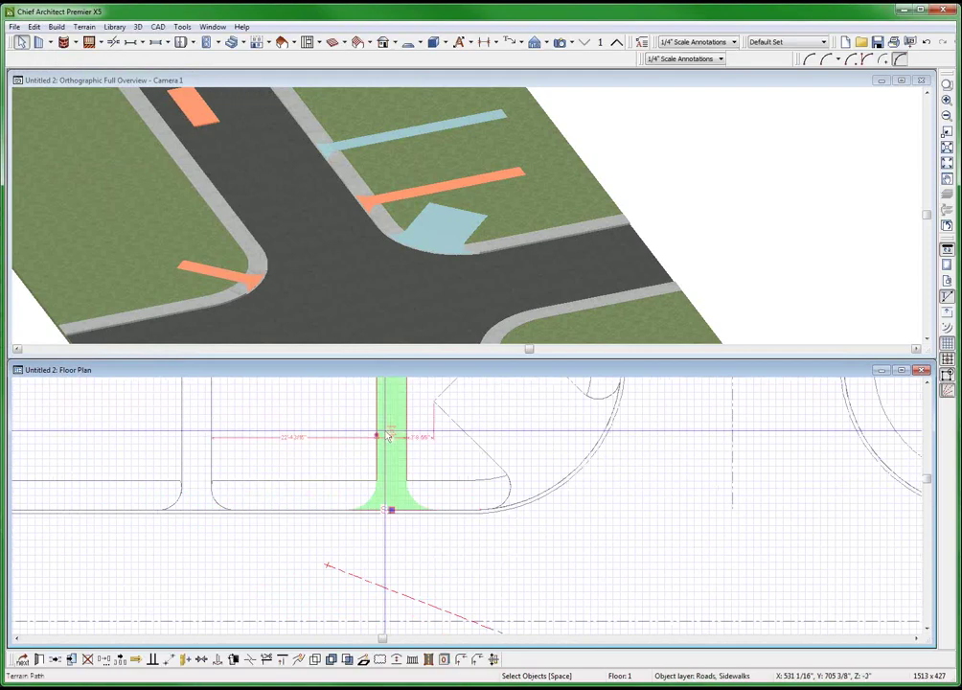
click(430, 521)
click(212, 464)
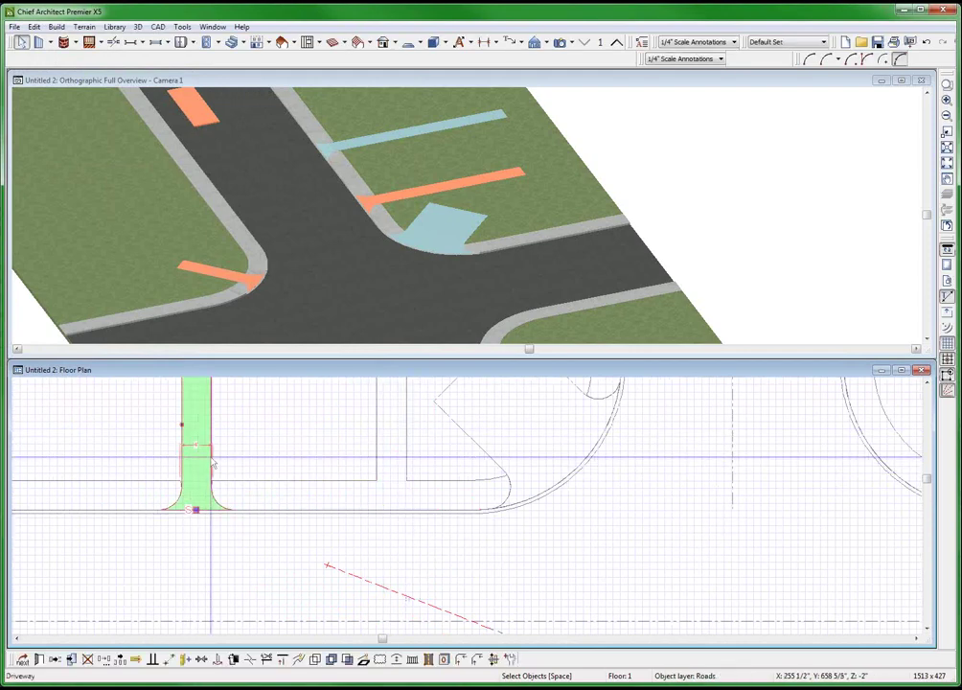
scroll(308, 491, down, 1)
key(ctrl+e)
text(48)
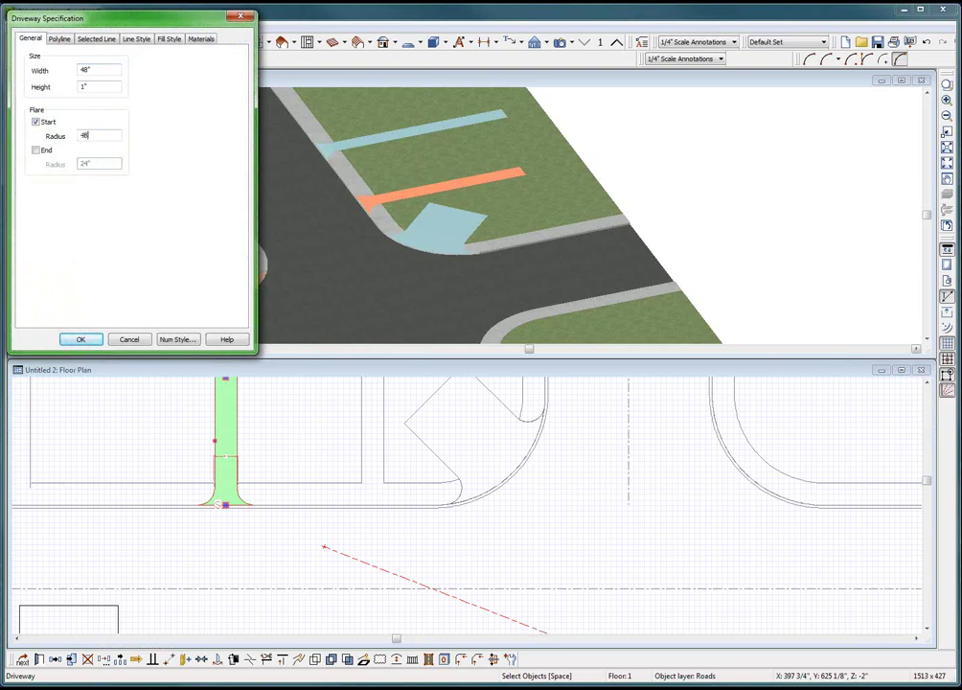
key(Return)
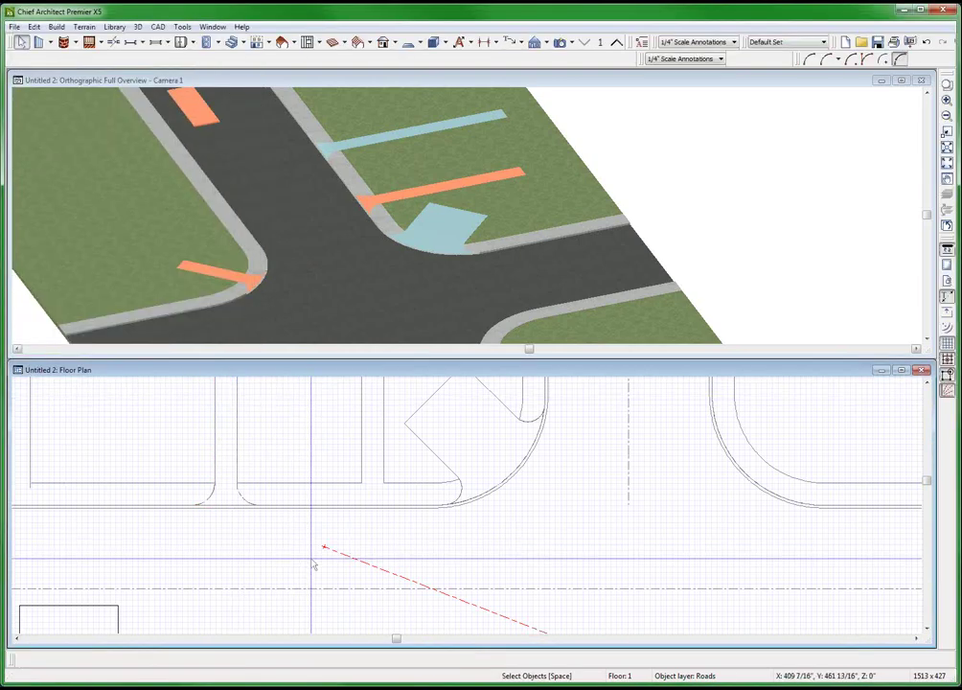
click(312, 564)
scroll(312, 563, down, 1)
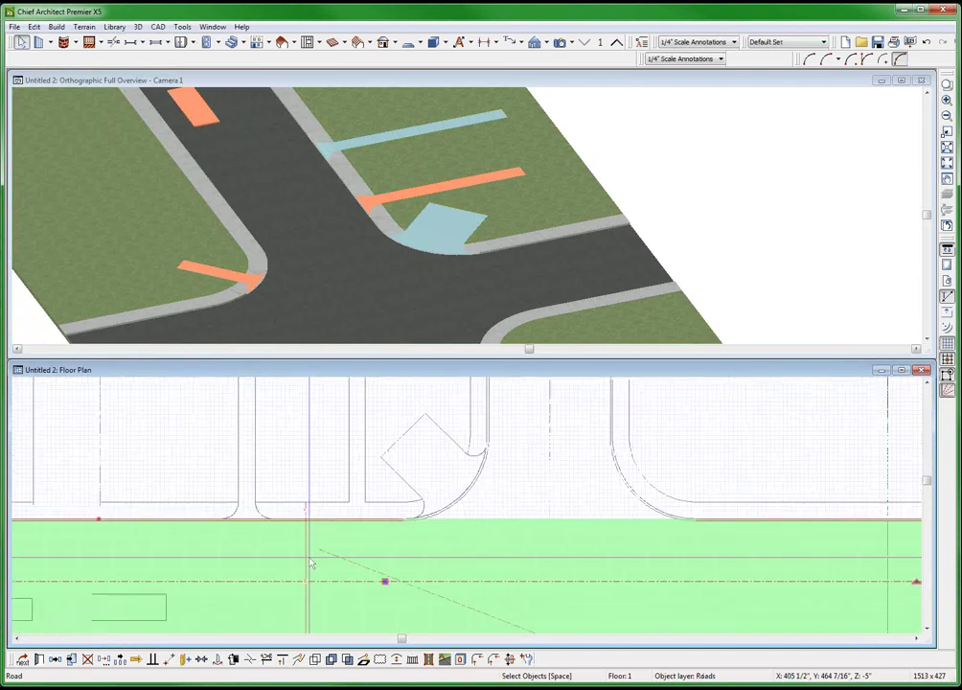
key(Escape)
scroll(320, 558, down, 2)
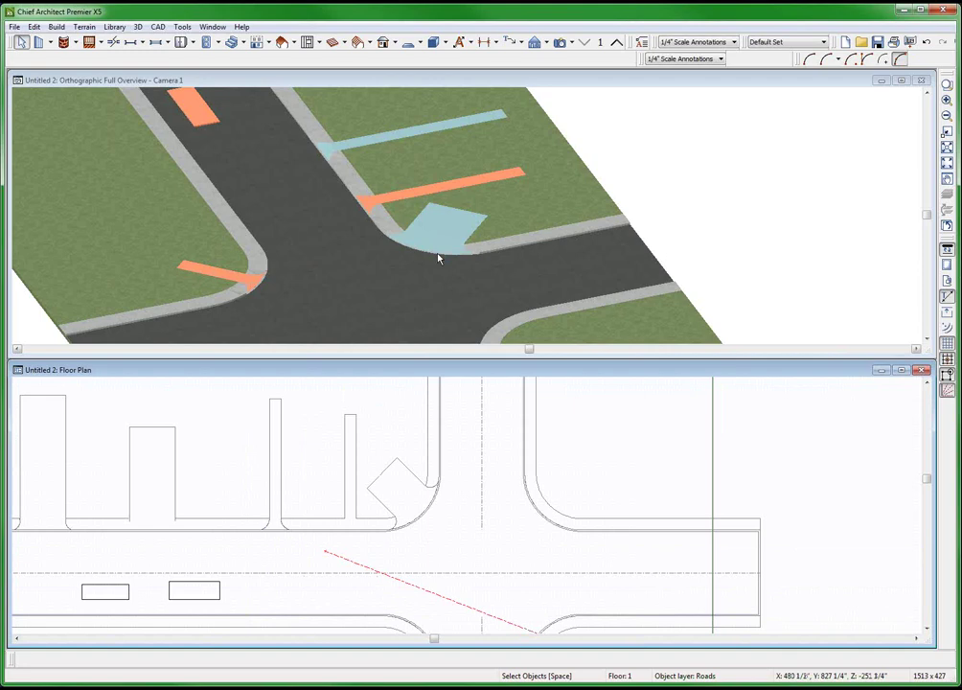
click(484, 451)
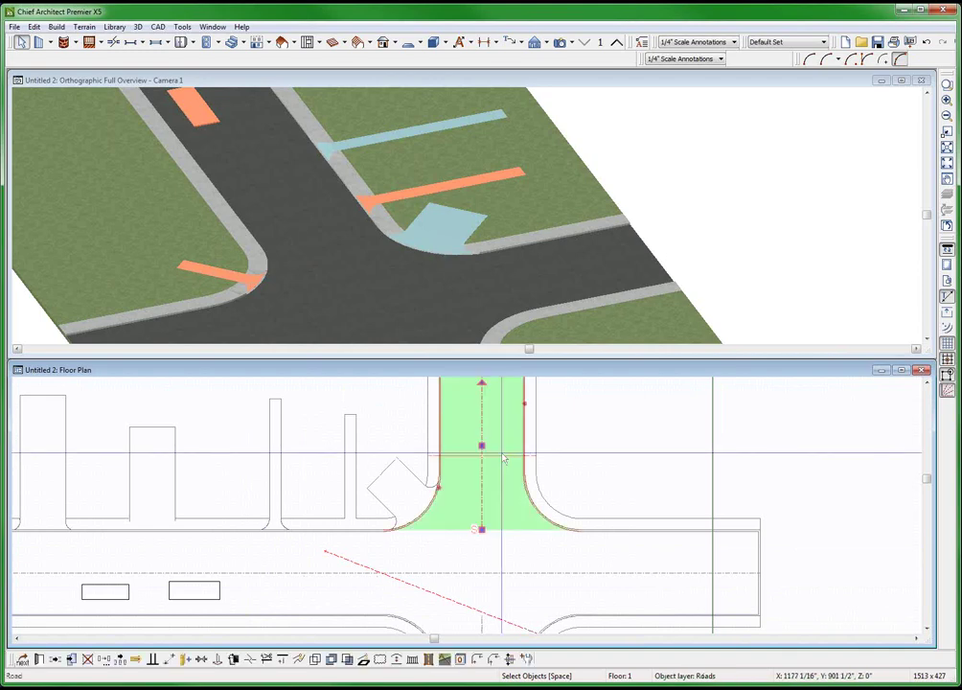
scroll(430, 502, down, 3)
scroll(431, 502, up, 1)
scroll(433, 508, up, 2)
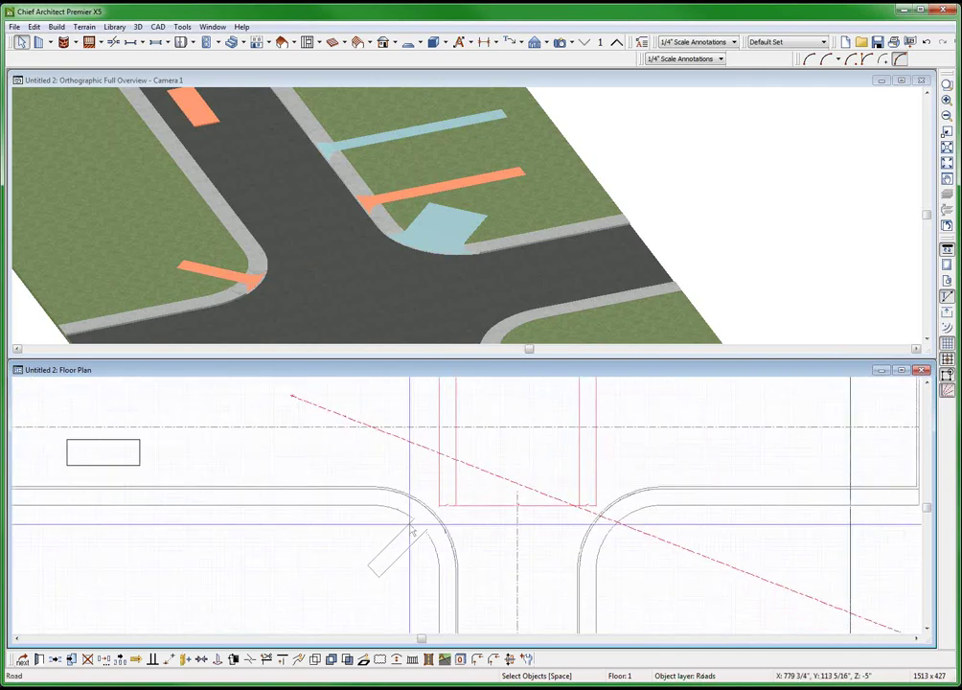
scroll(404, 411, down, 1)
click(406, 411)
scroll(407, 411, down, 2)
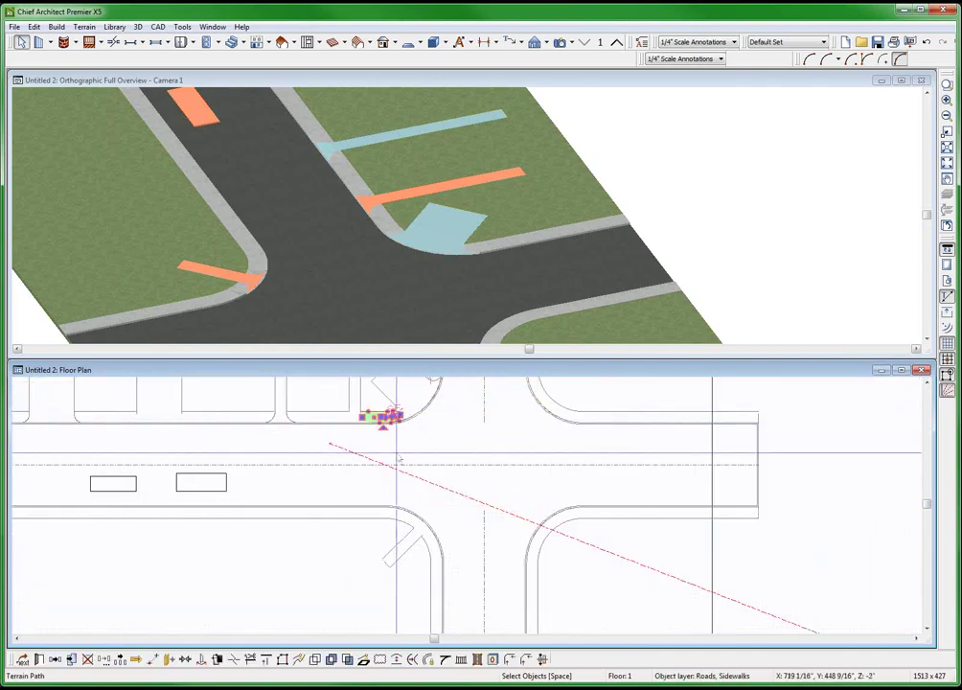
scroll(407, 410, up, 1)
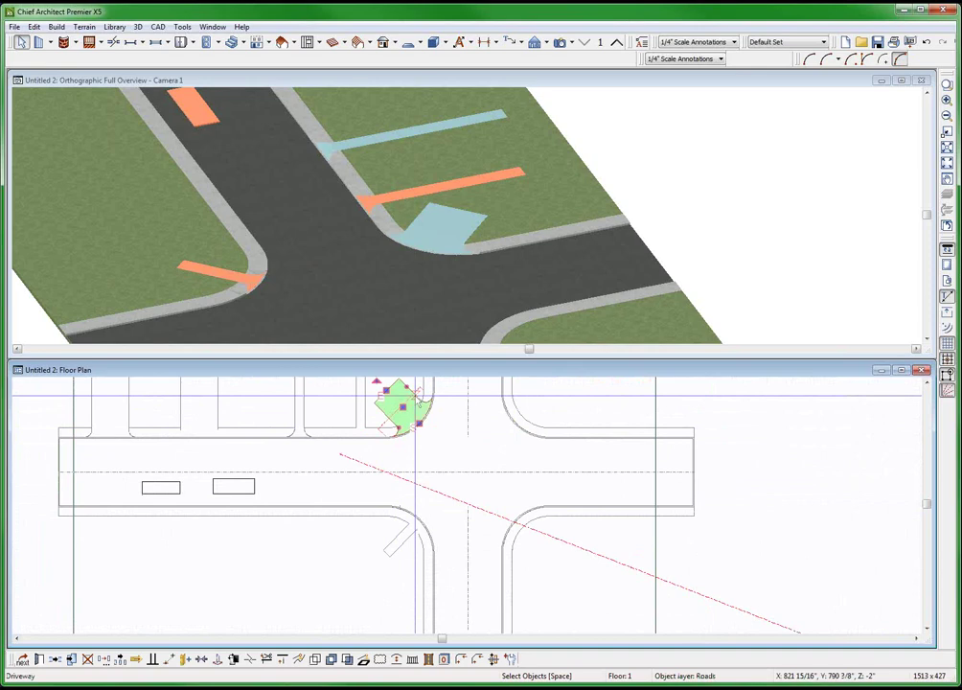
click(410, 515)
middle_drag(320, 259, 364, 288)
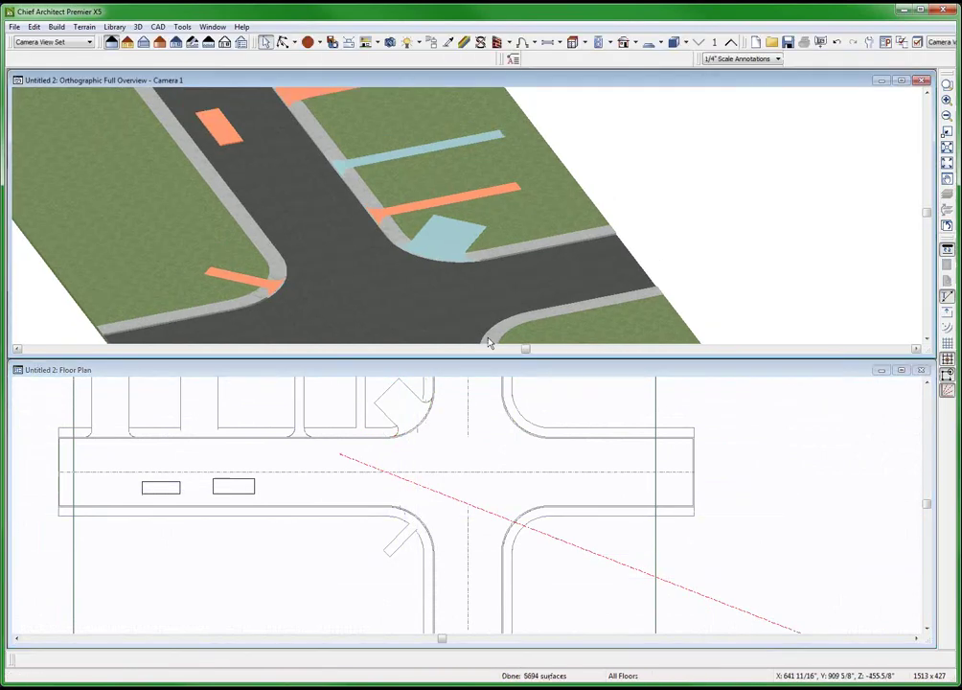
Review the thin corner path's and nearby driveway's settings, cancelling without changes.
click(360, 412)
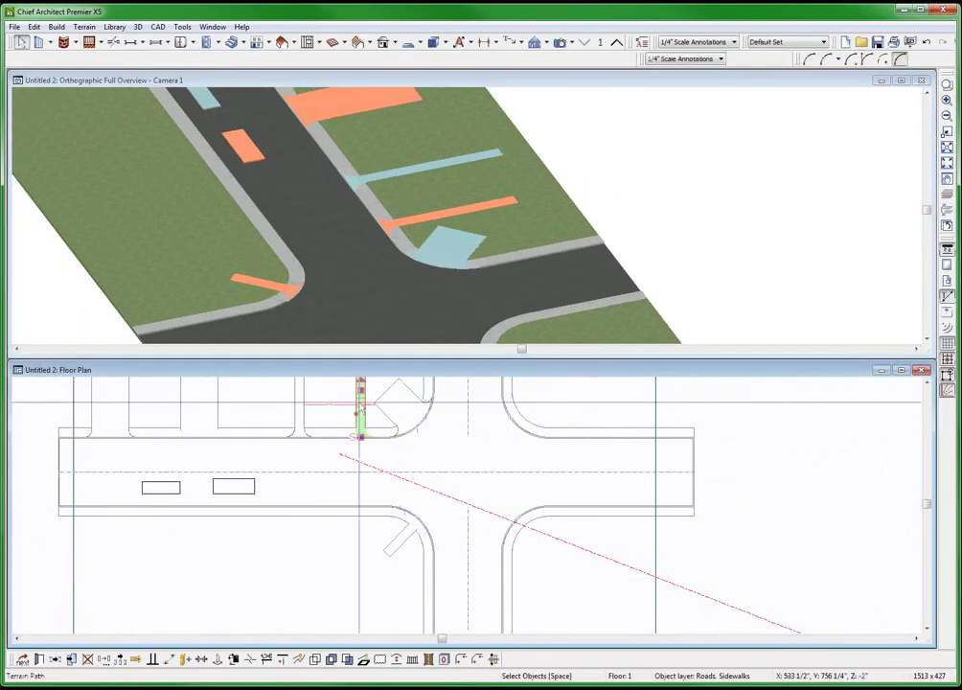
double_click(361, 410)
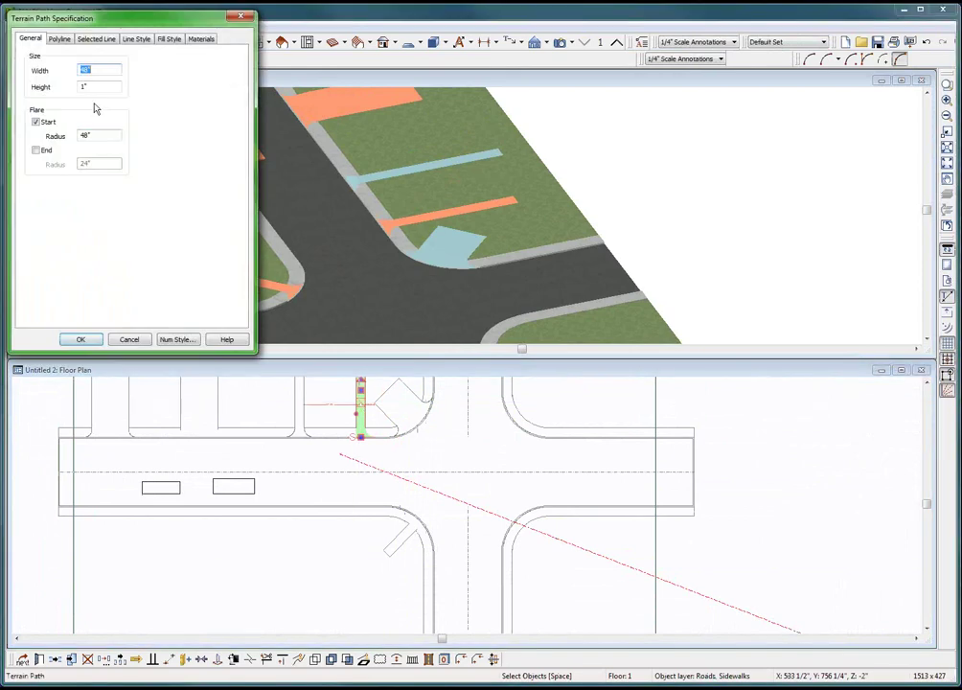
click(139, 39)
click(129, 339)
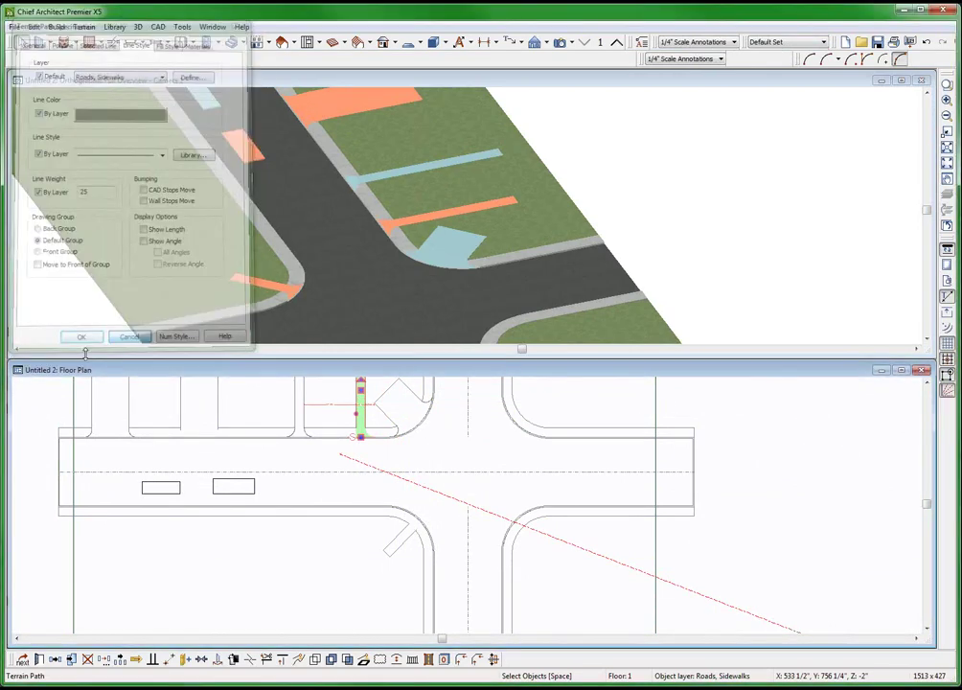
click(300, 410)
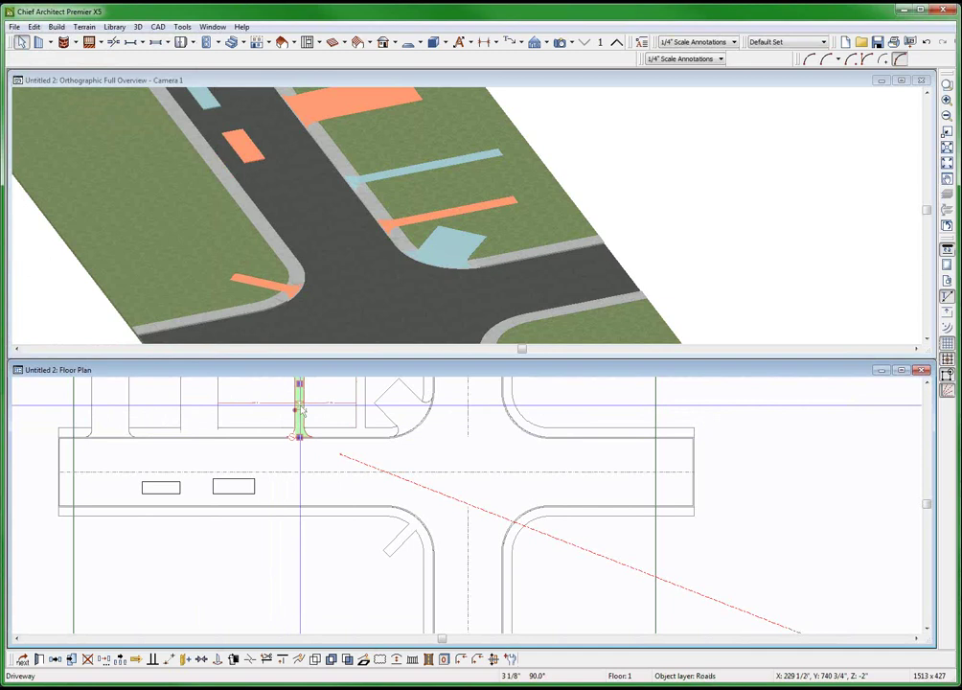
double_click(300, 410)
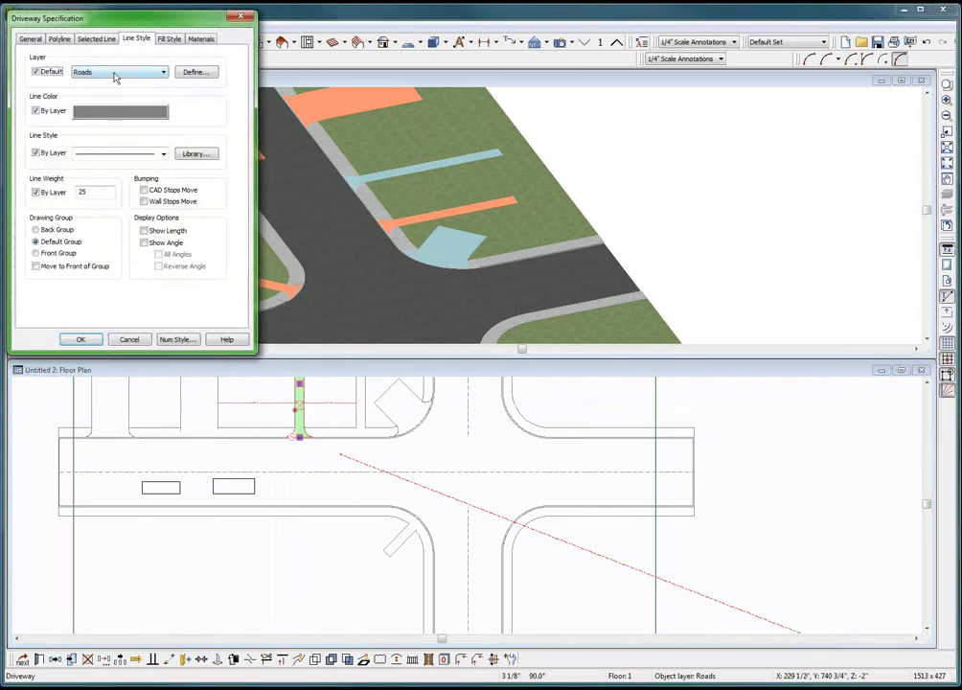
click(130, 339)
Check the leftmost driveway and second-lot path, then open their shared Terrain Path settings.
drag(299, 412, 108, 421)
double_click(108, 422)
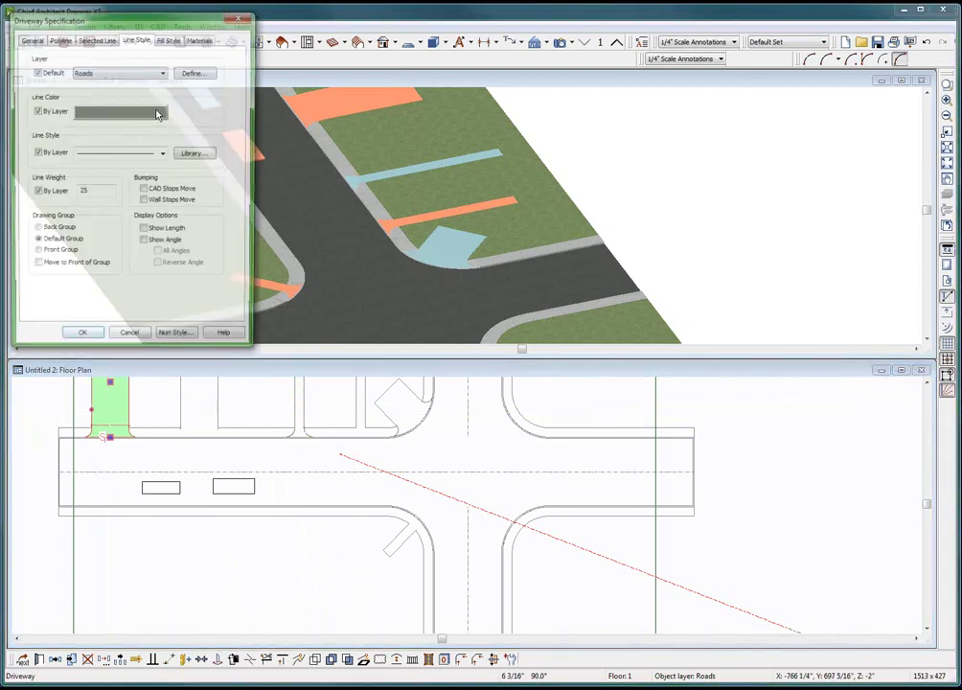
click(126, 340)
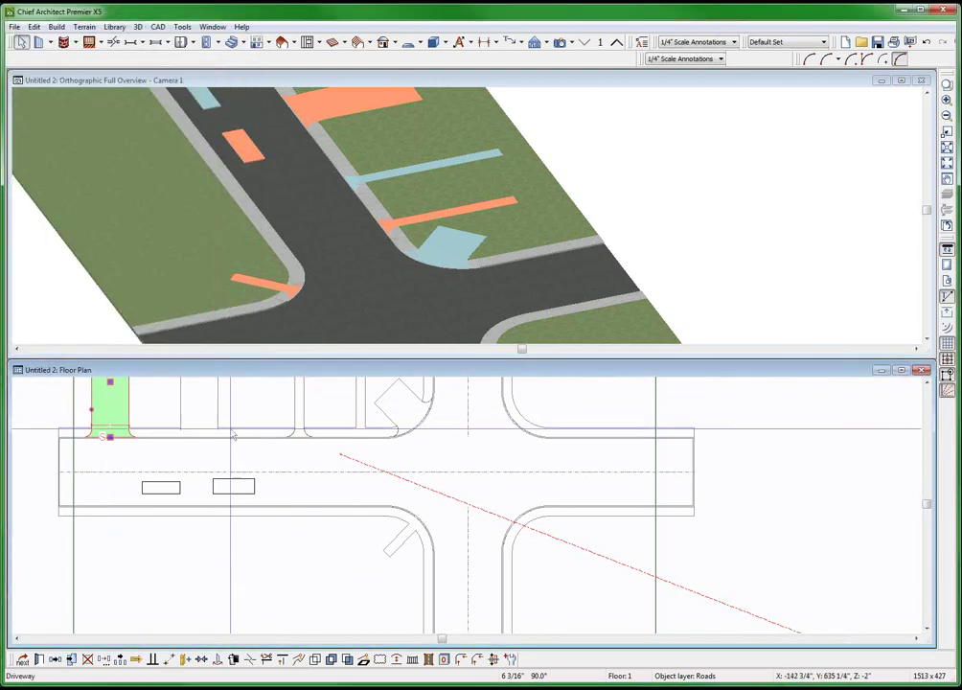
drag(124, 408, 212, 407)
double_click(213, 408)
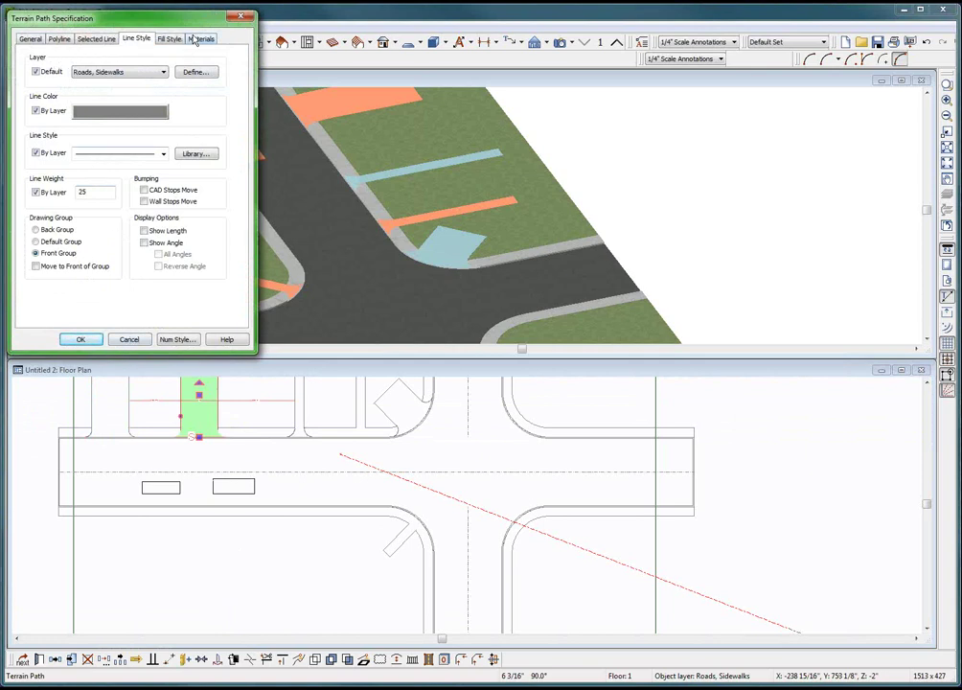
click(131, 341)
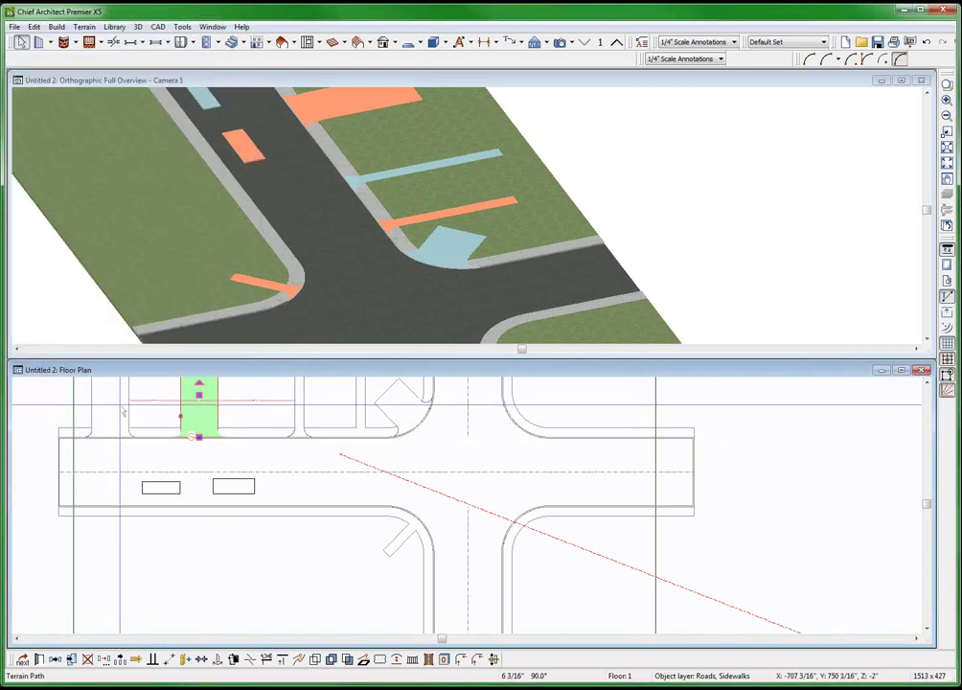
click(120, 410)
key(e)
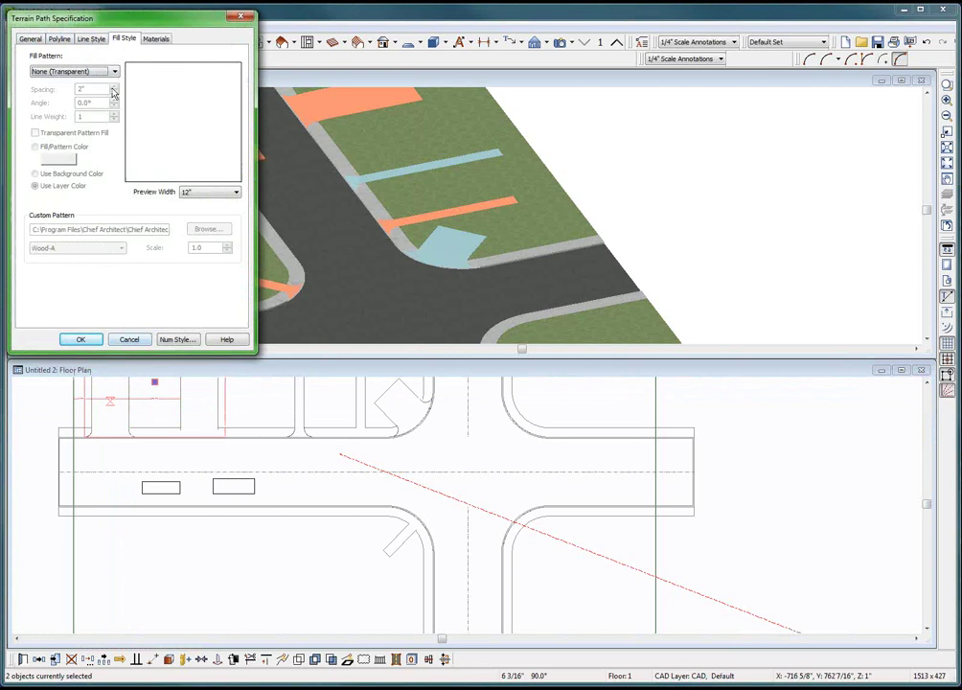
Check the shared line style, then the second-lot path's length, cancelling each dialog.
click(96, 37)
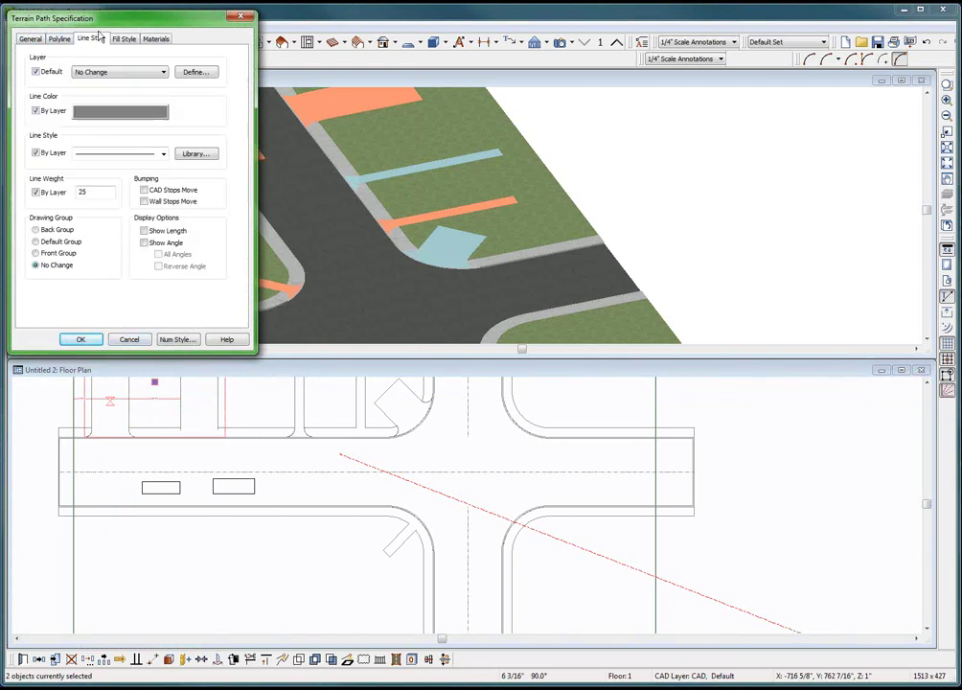
click(136, 341)
click(181, 409)
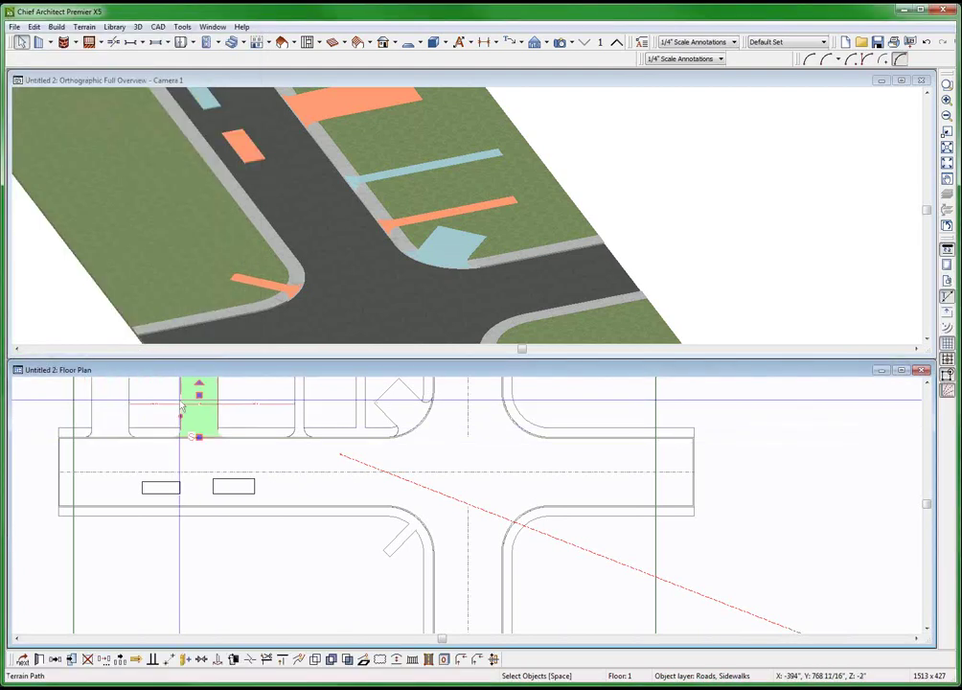
double_click(181, 409)
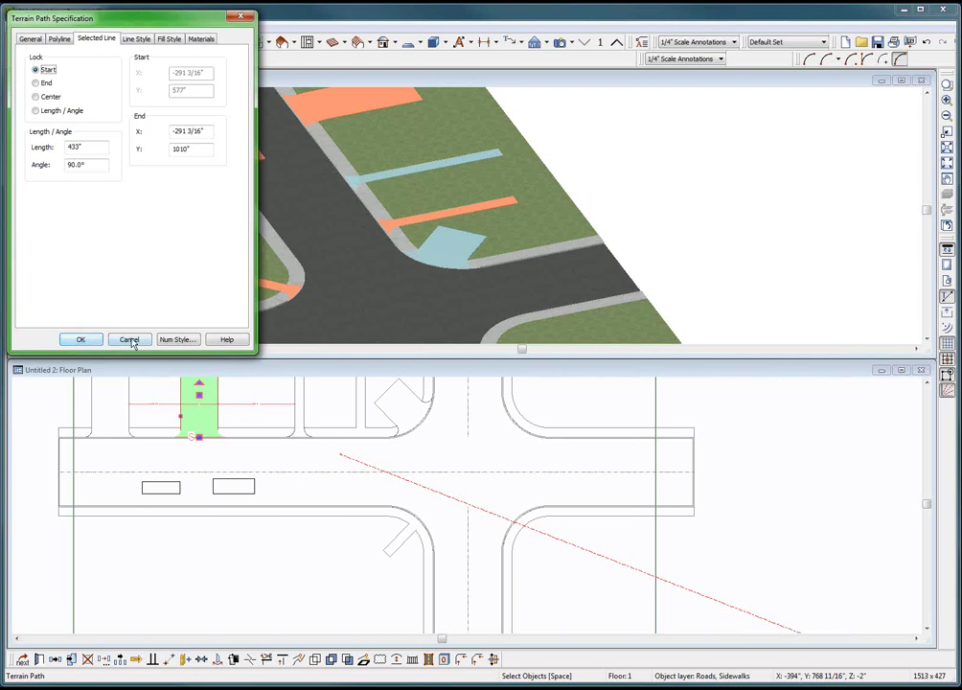
click(129, 341)
Check the leftmost driveway's length and both strips' shared settings, leaving them unchanged.
drag(217, 401, 126, 400)
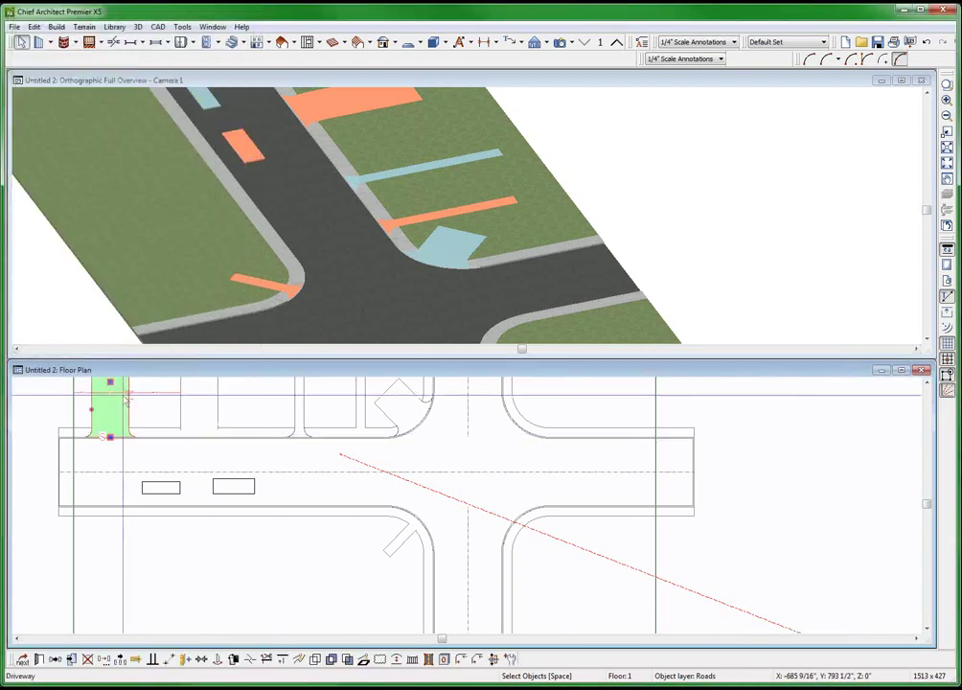
double_click(126, 401)
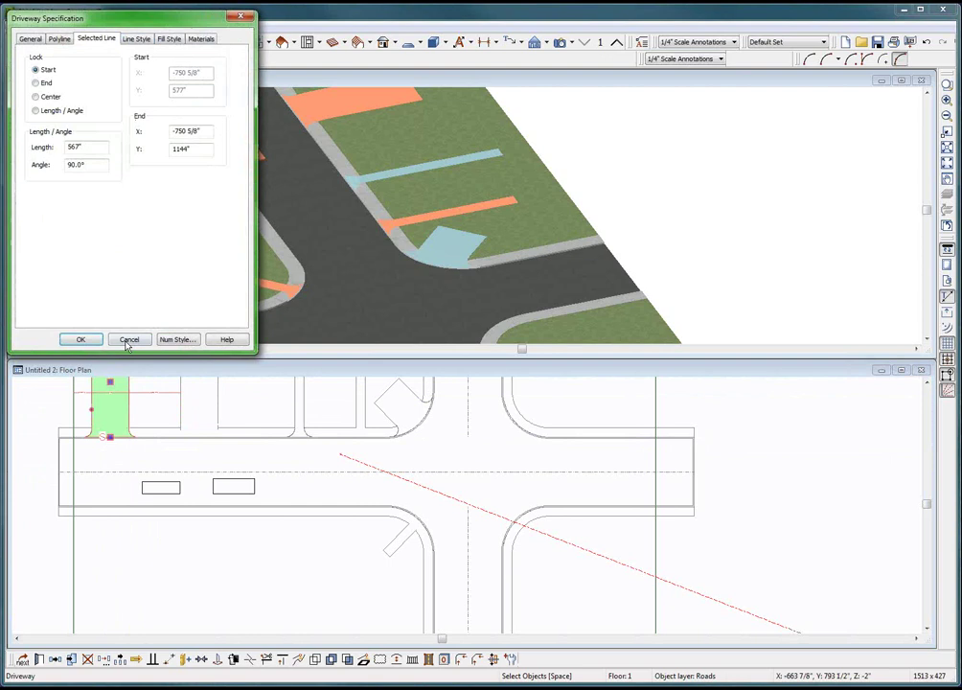
click(128, 340)
drag(110, 407, 199, 407)
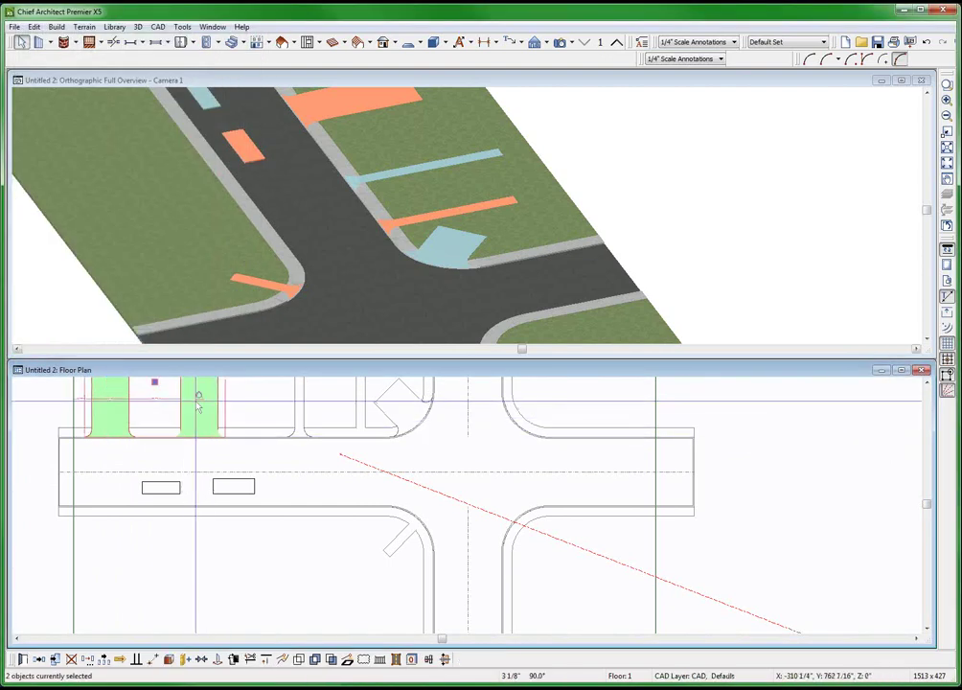
double_click(199, 407)
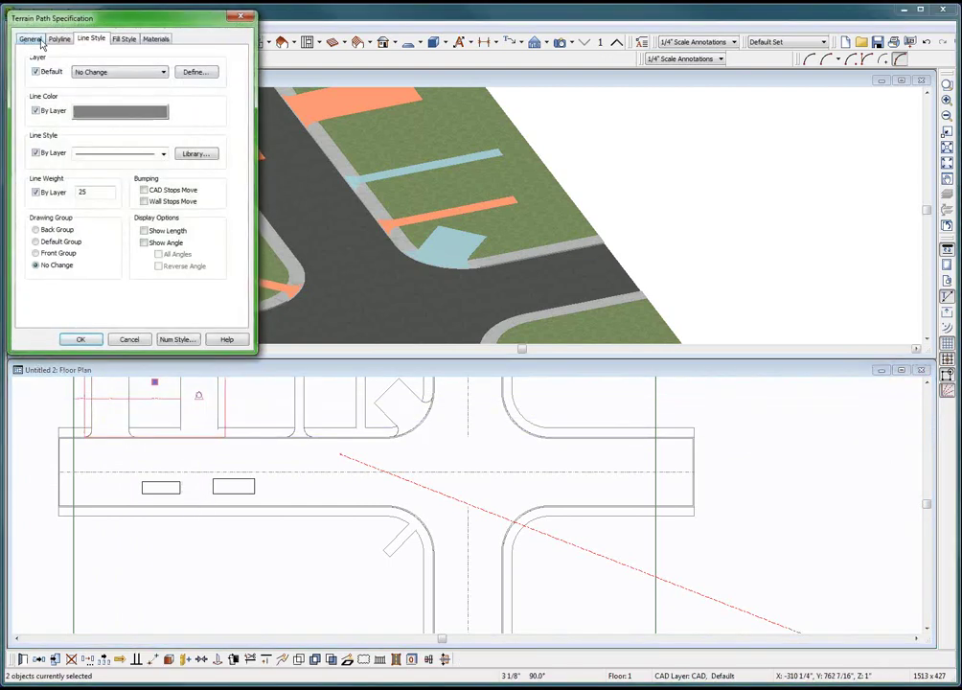
click(128, 340)
Zoom out, then select a road in the 3D view and clear the selection.
scroll(327, 542, down, 2)
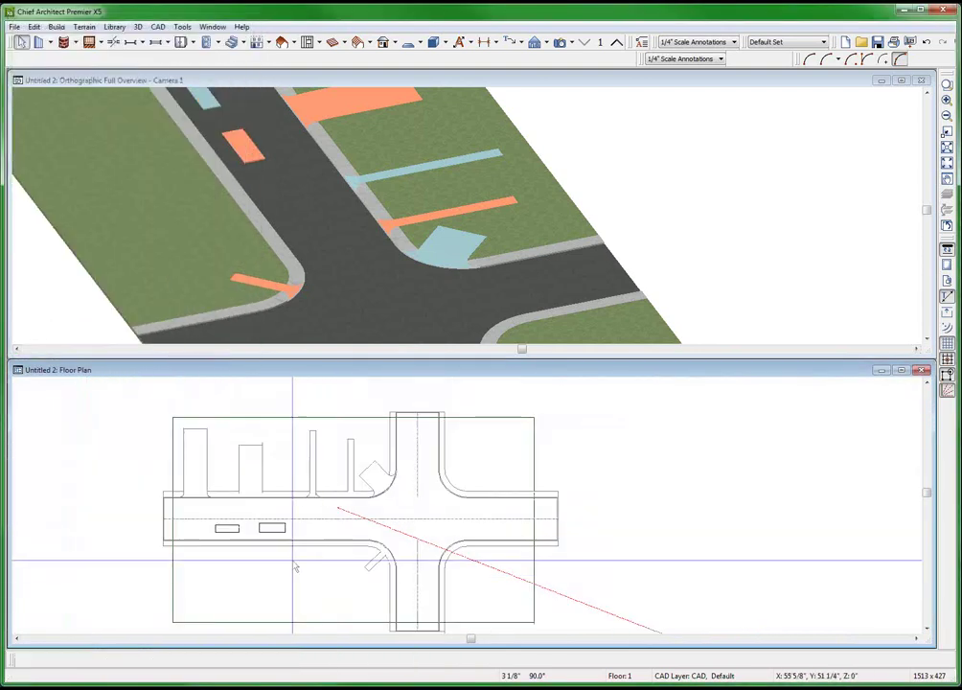
scroll(283, 582, down, 1)
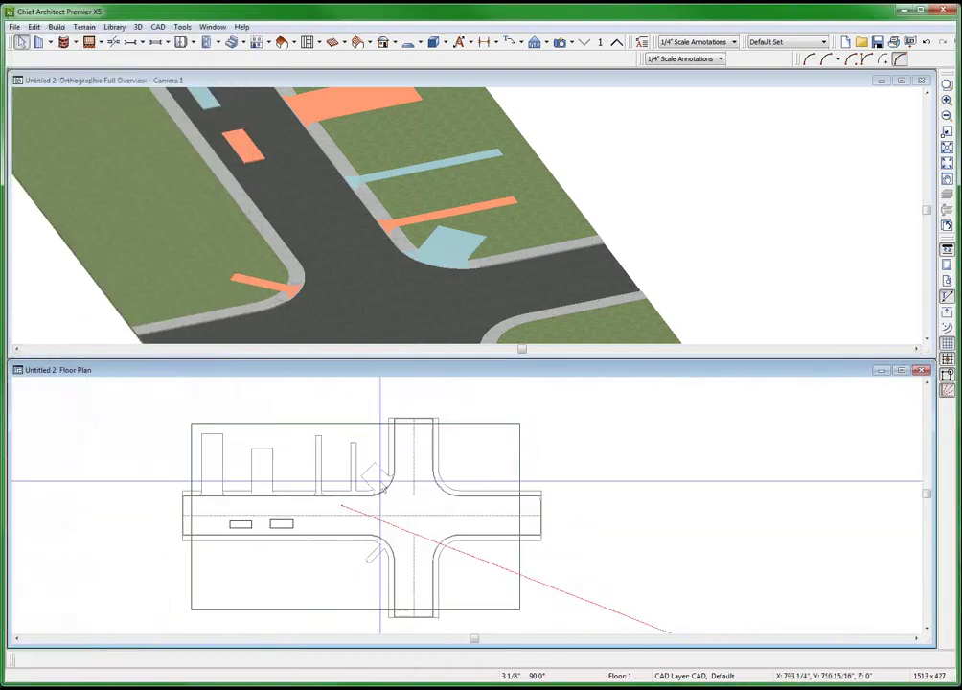
click(419, 273)
key(Escape)
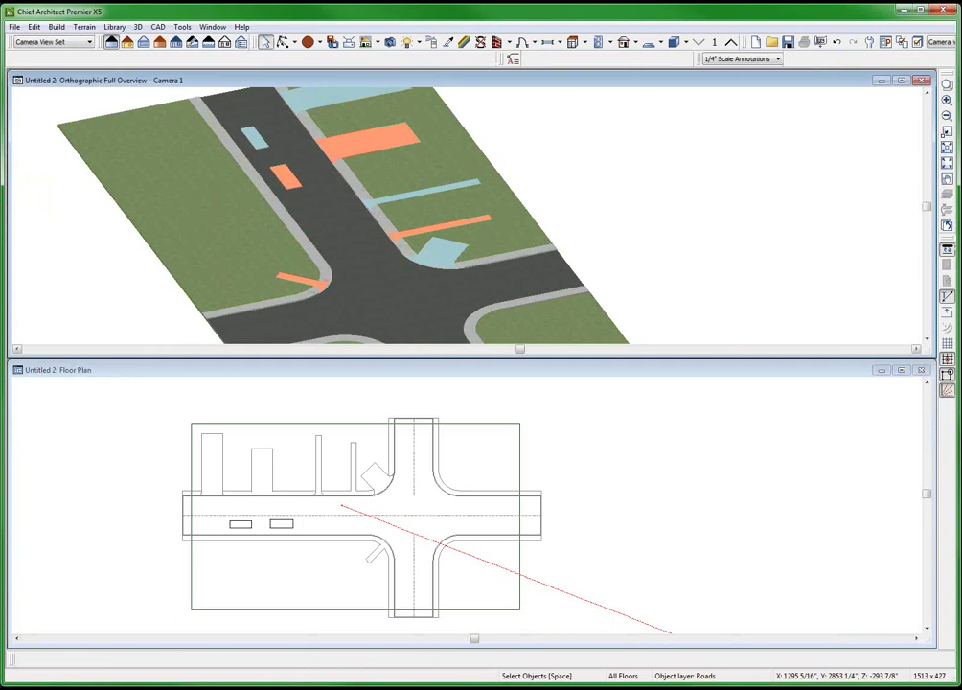
Orbit and zoom along the street to inspect the flared driveways and colour-coded paths.
drag(507, 225, 567, 170)
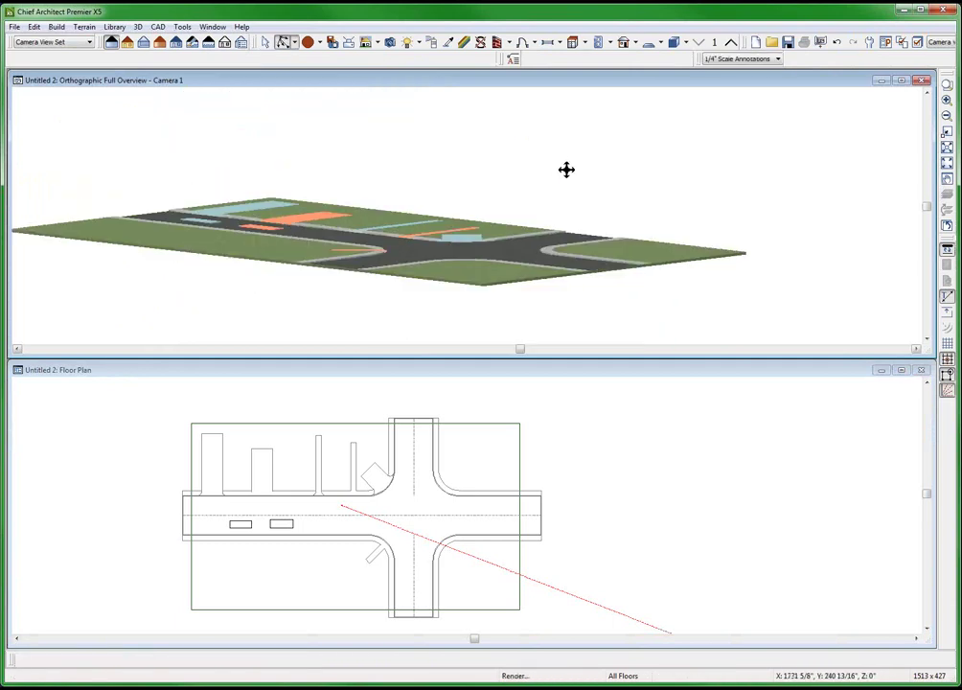
scroll(492, 236, up, 2)
scroll(492, 236, up, 2)
scroll(494, 254, up, 2)
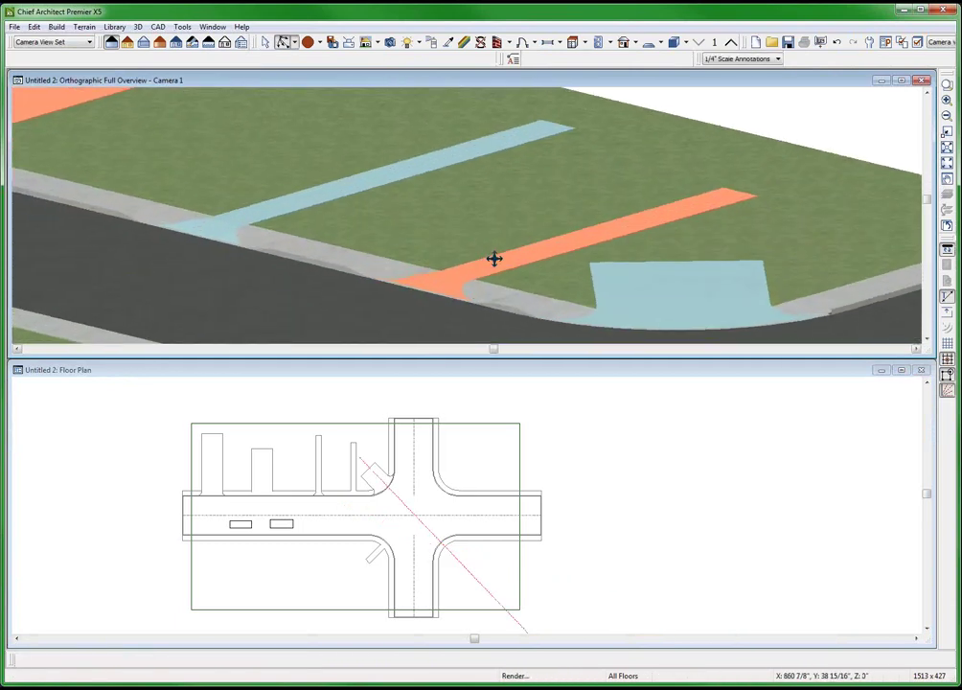
scroll(494, 257, up, 1)
scroll(494, 258, down, 2)
scroll(498, 221, down, 1)
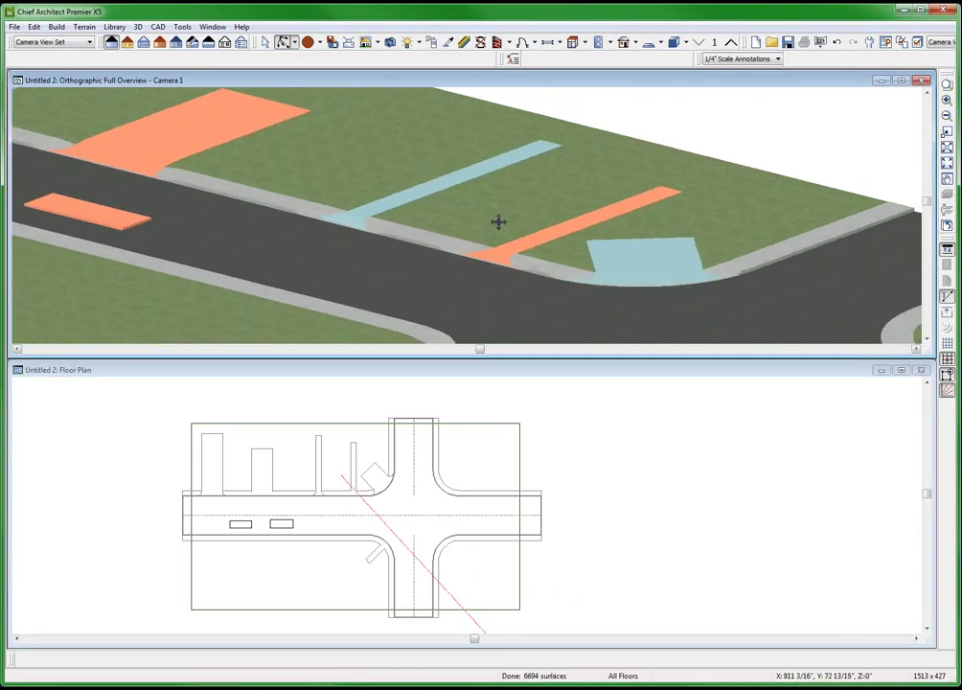
scroll(297, 266, up, 1)
scroll(327, 165, up, 2)
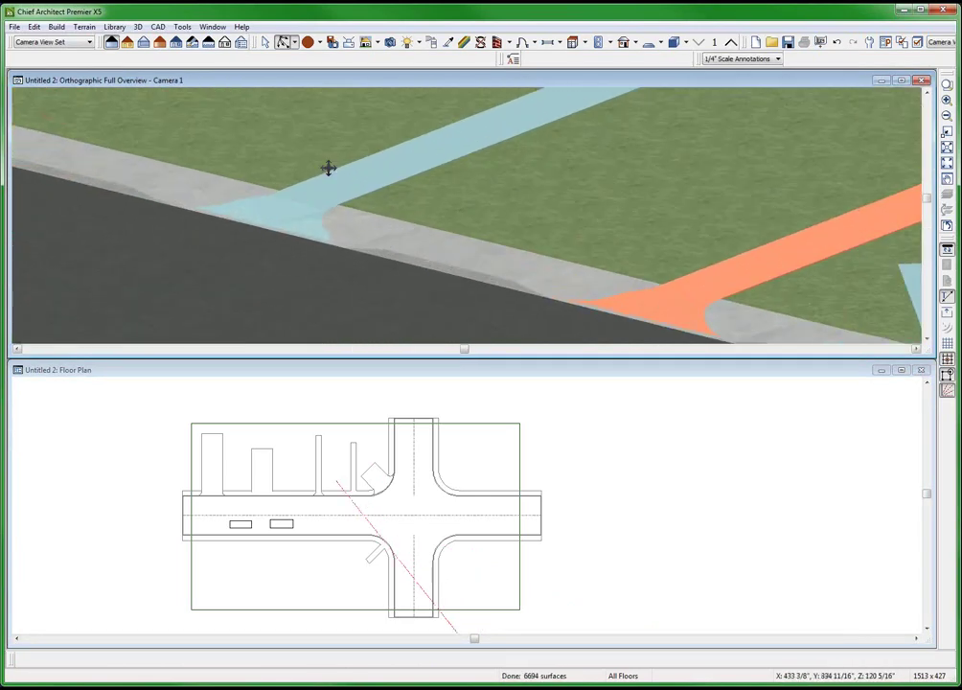
scroll(293, 233, up, 1)
scroll(292, 235, up, 1)
mouse_move(291, 235)
mouse_down()
mouse_move(530, 282)
mouse_move(530, 219)
mouse_move(483, 274)
mouse_move(429, 213)
mouse_move(372, 208)
mouse_move(370, 199)
mouse_up()
Zoom in and tilt the 3D view to look down the street.
scroll(430, 262, up, 2)
scroll(434, 257, up, 1)
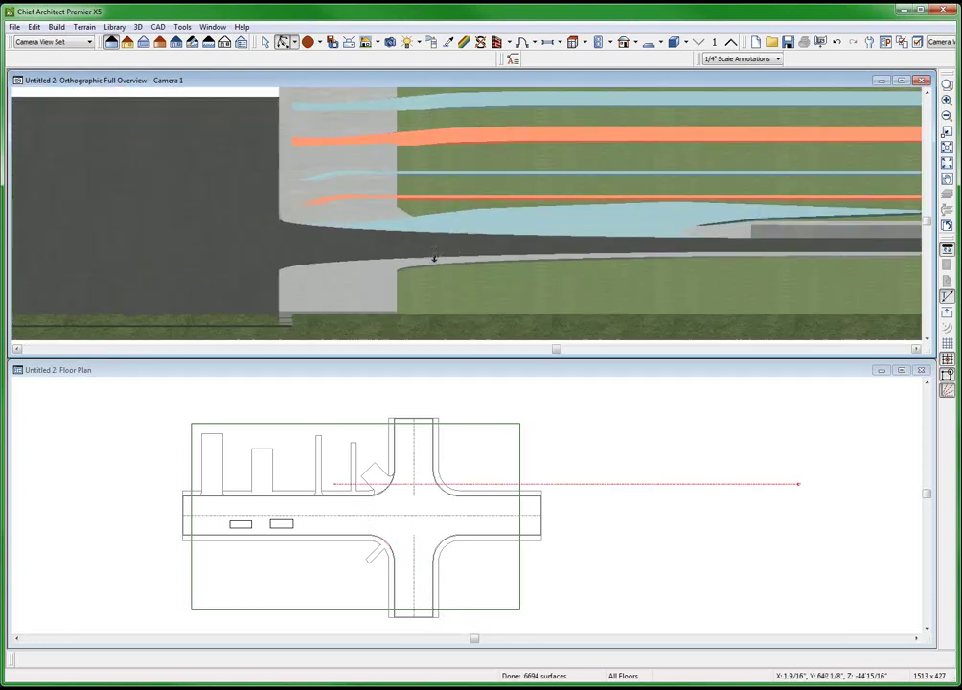
mouse_move(435, 257)
mouse_down()
mouse_move(359, 168)
mouse_move(380, 170)
mouse_move(323, 215)
mouse_up()
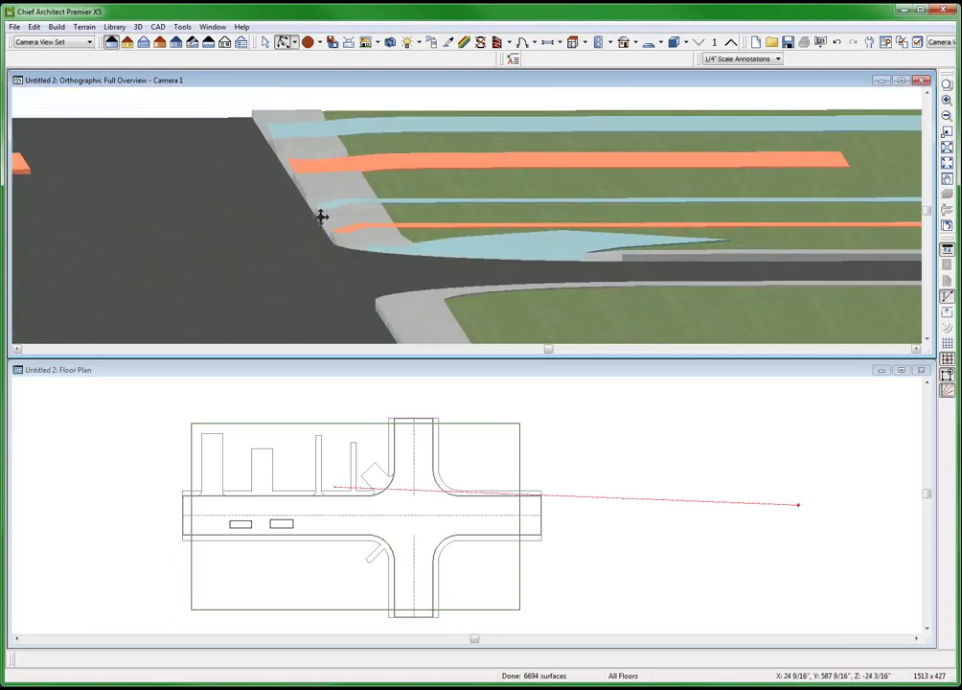
Select the terrain, a driveway, a sidewalk path and the sloped driveway to identify each.
key(space)
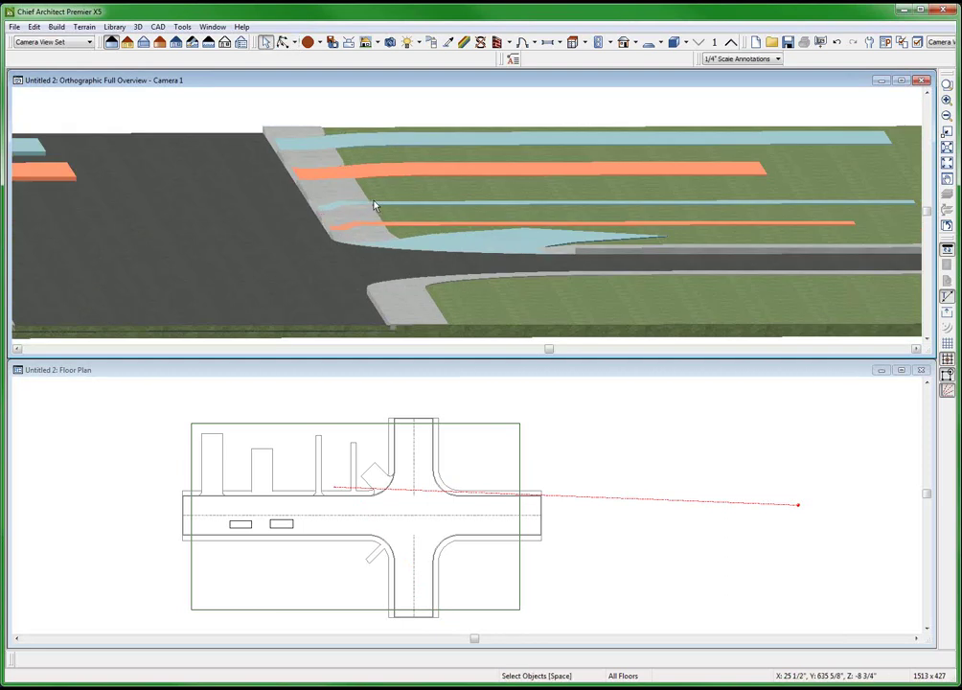
click(356, 213)
click(348, 217)
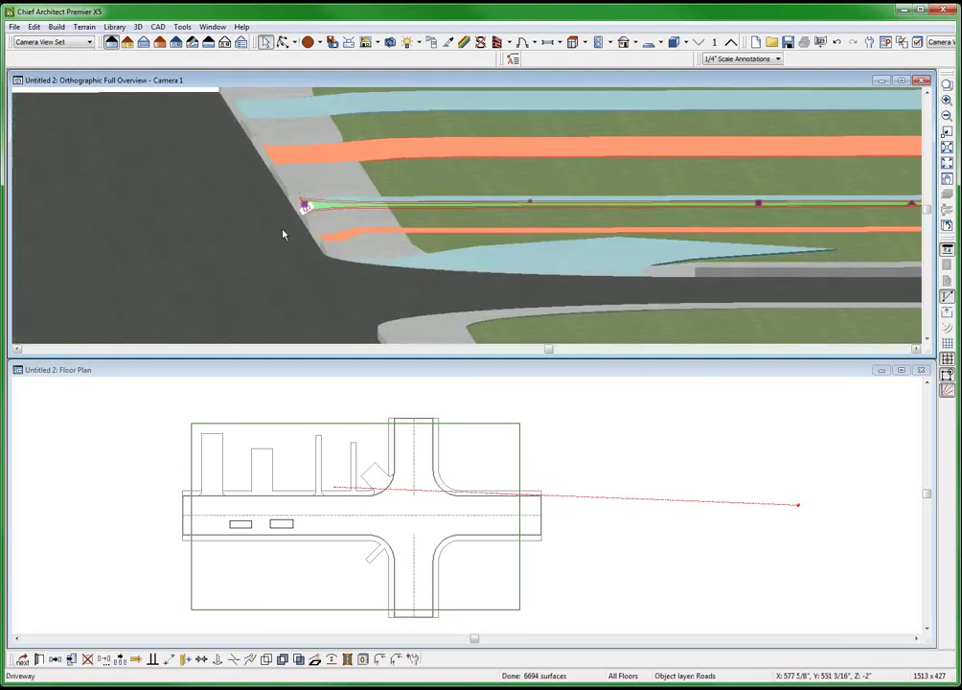
click(373, 235)
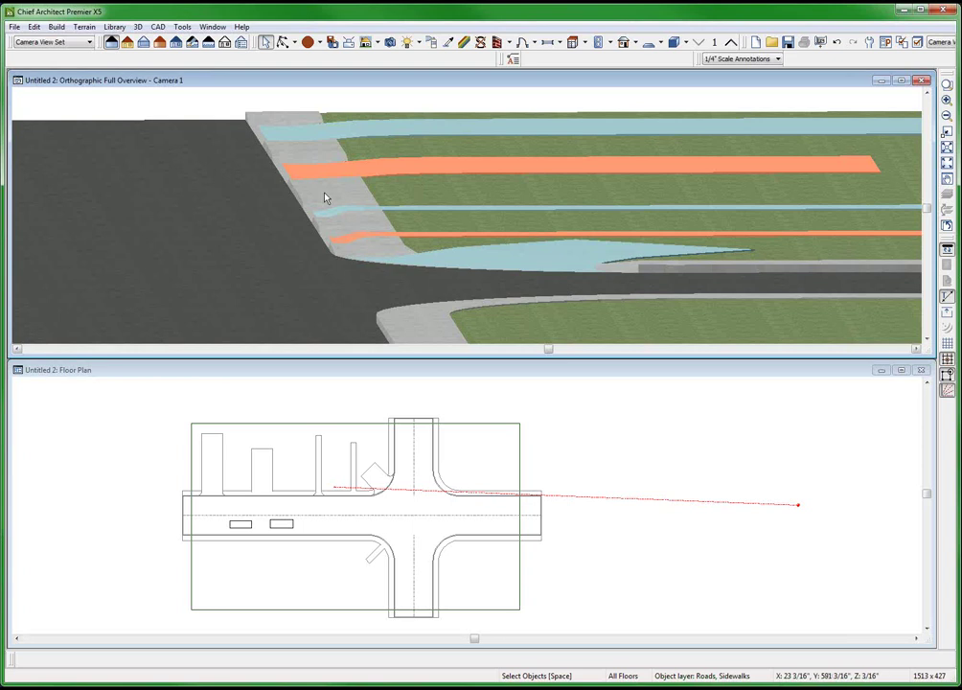
scroll(325, 197, down, 2)
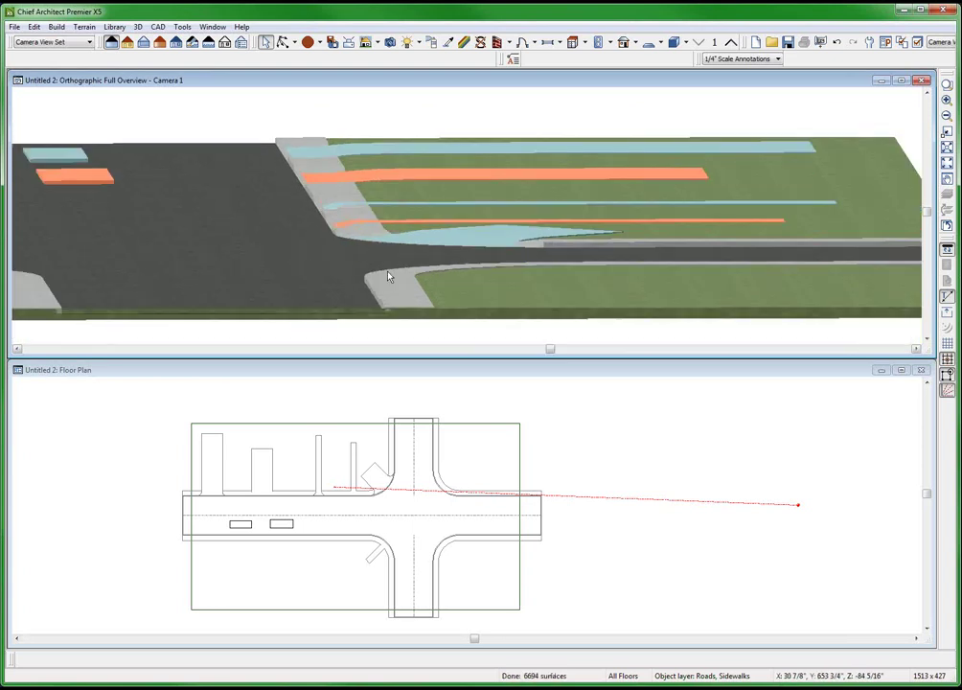
click(350, 220)
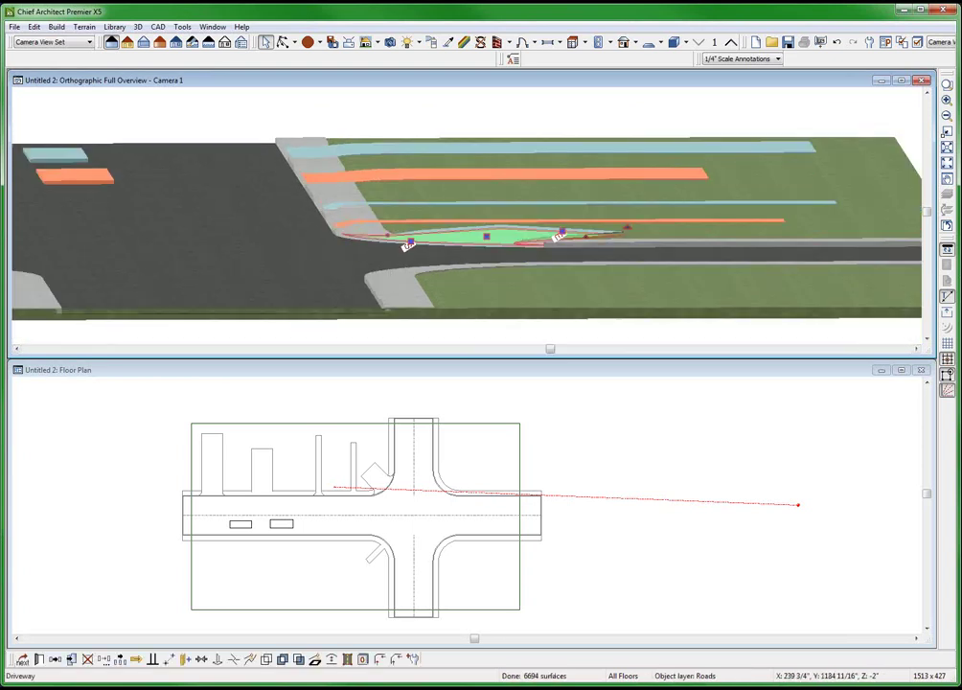